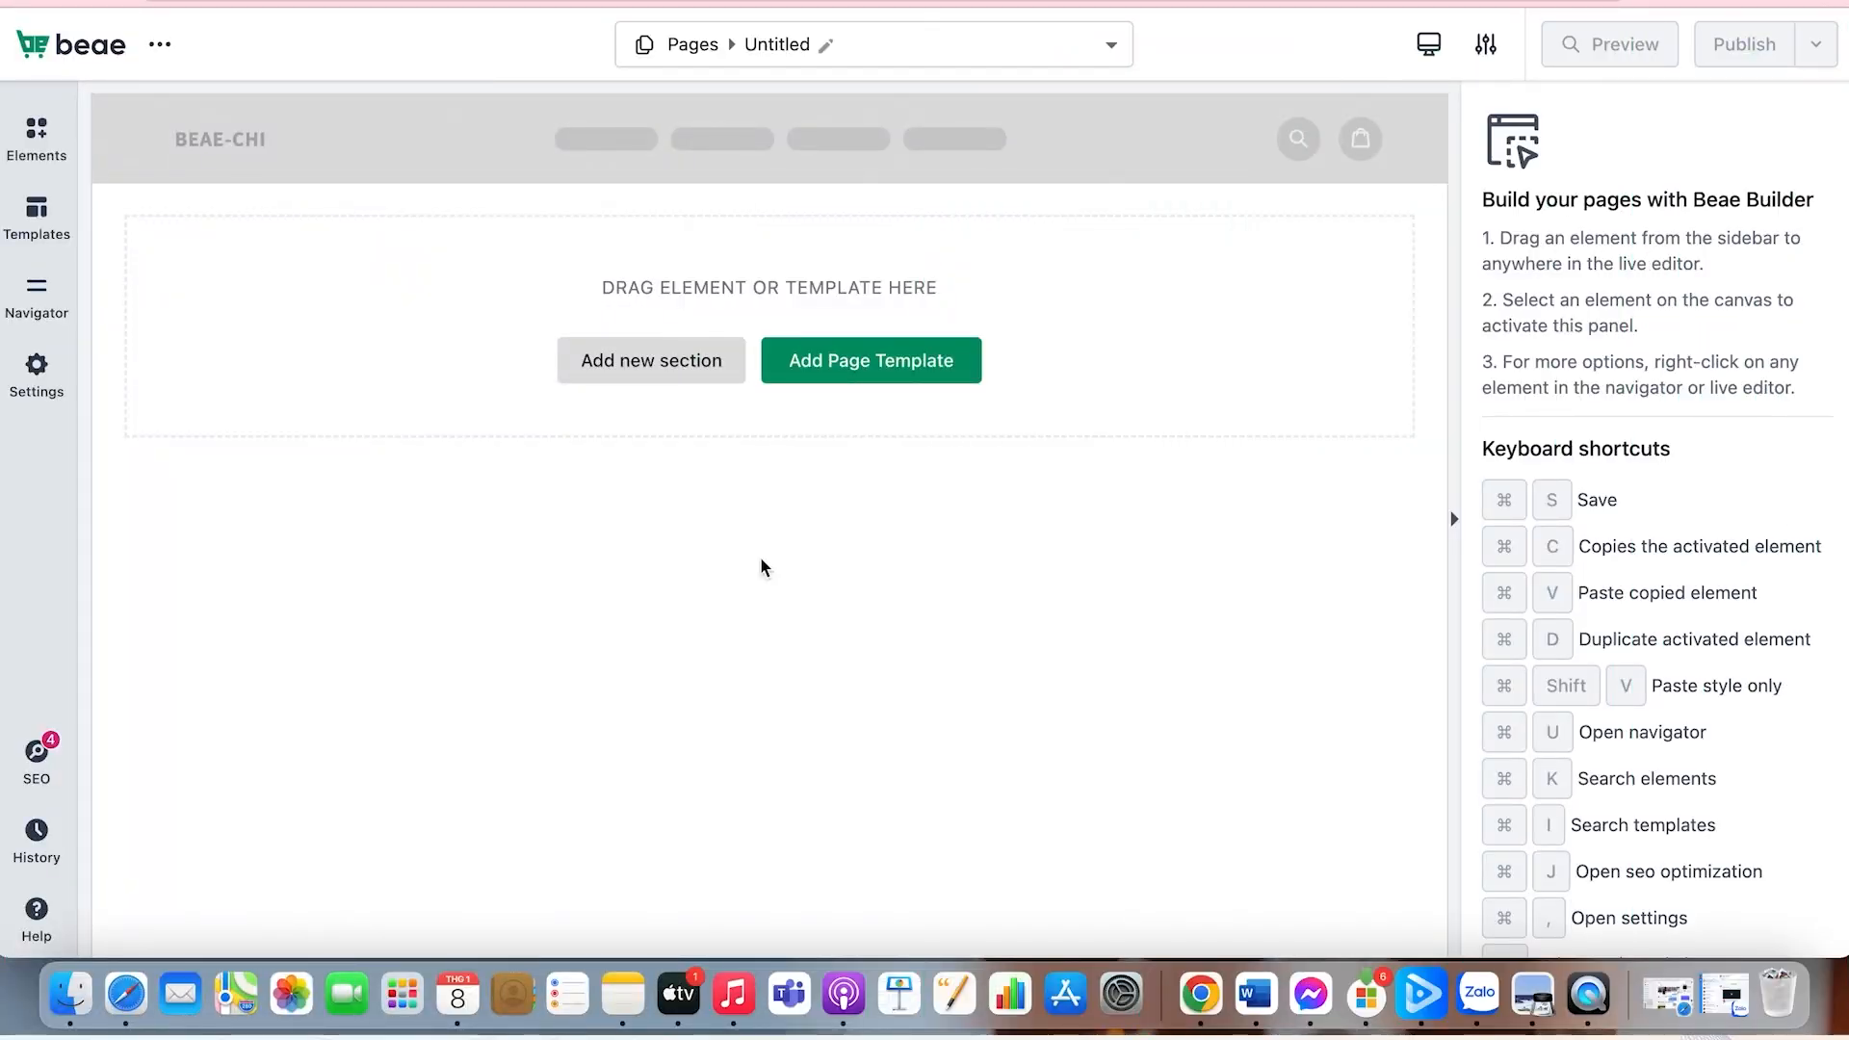
Step: Add a new single-column section to the page and place a Google map element in it
{"action": "left_click", "coordinate": [661, 372]}
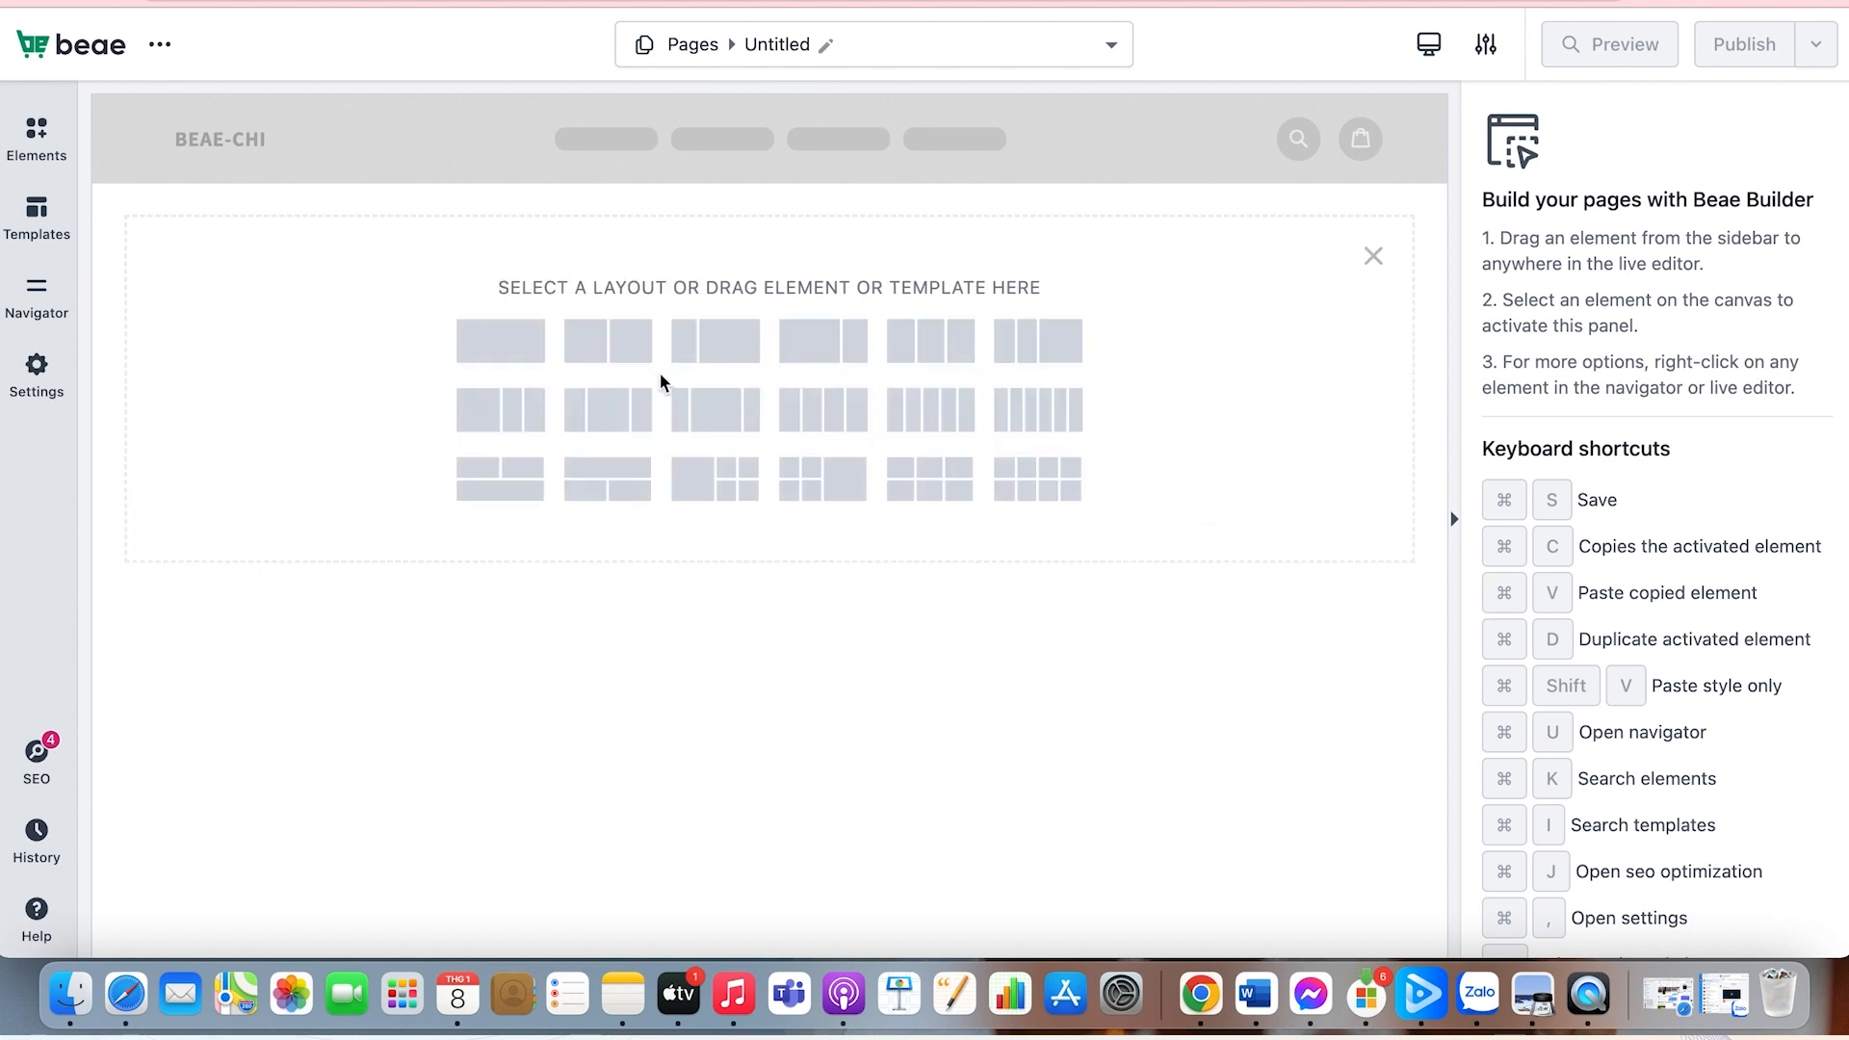
{"action": "left_click", "coordinate": [522, 344]}
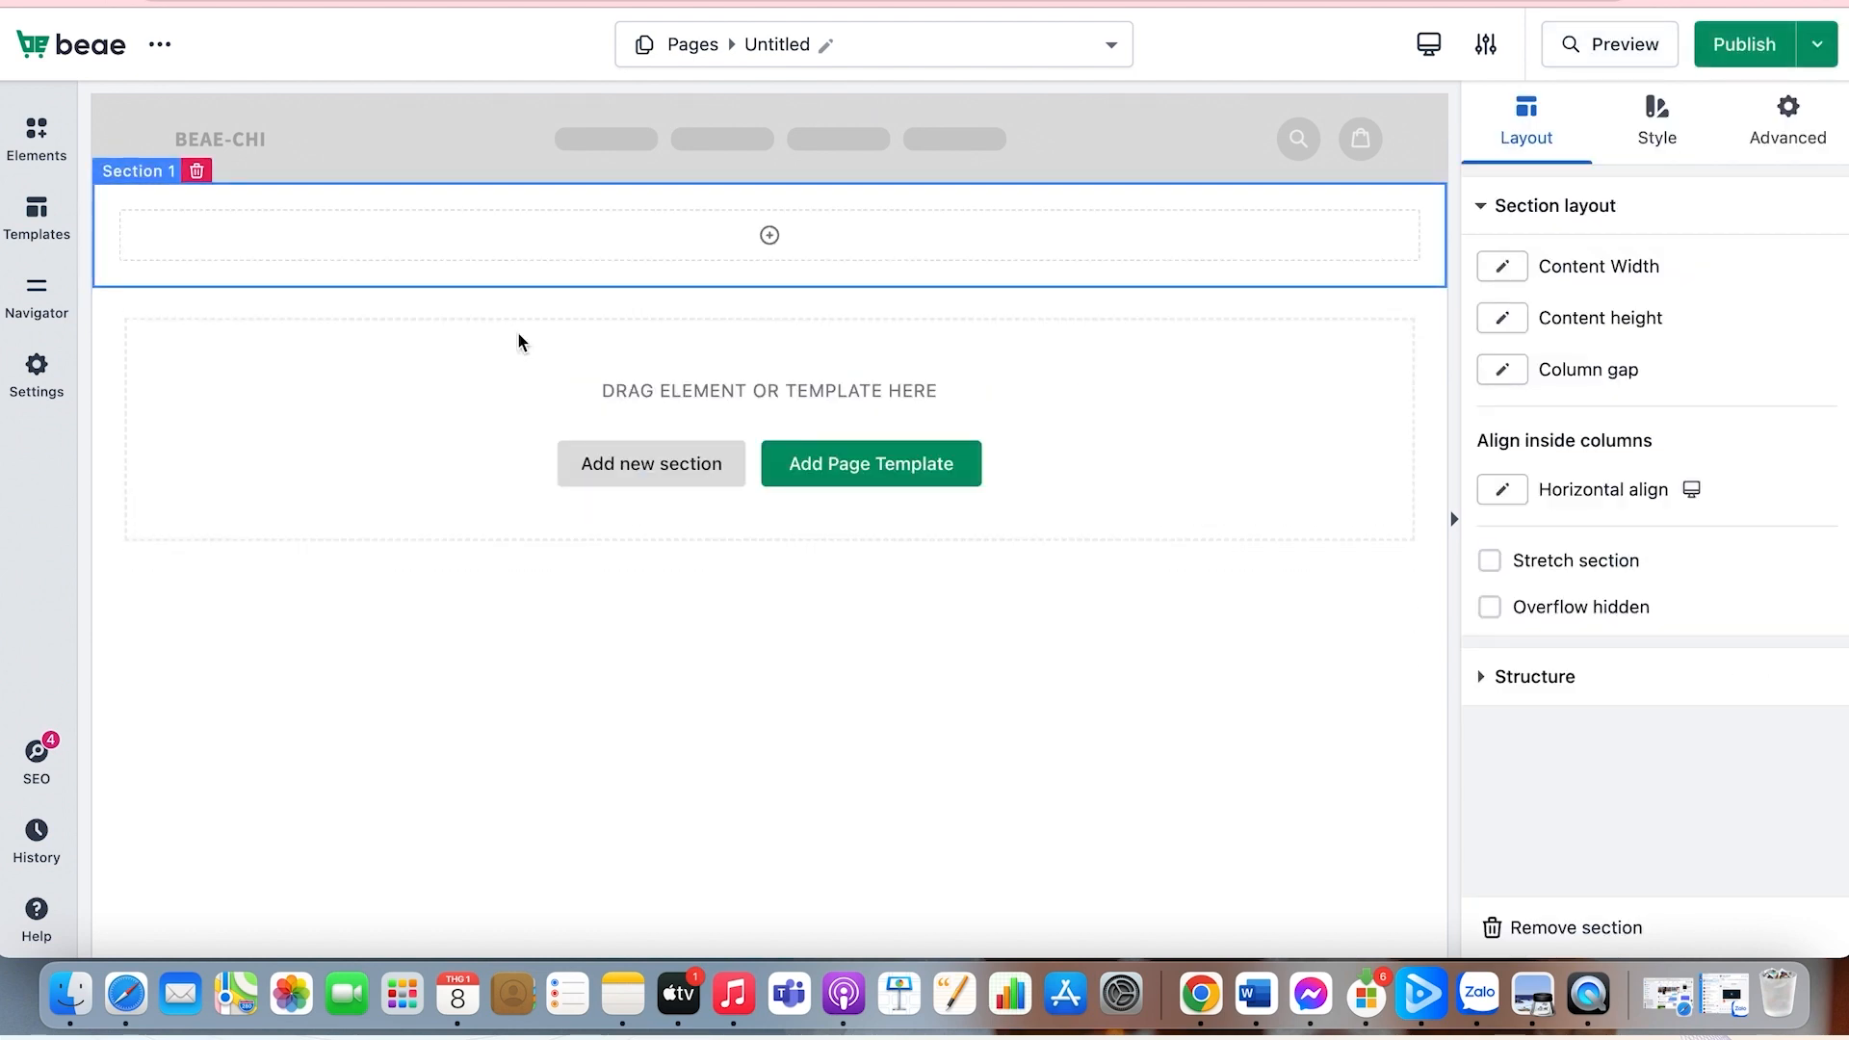
{"action": "left_click", "coordinate": [64, 152]}
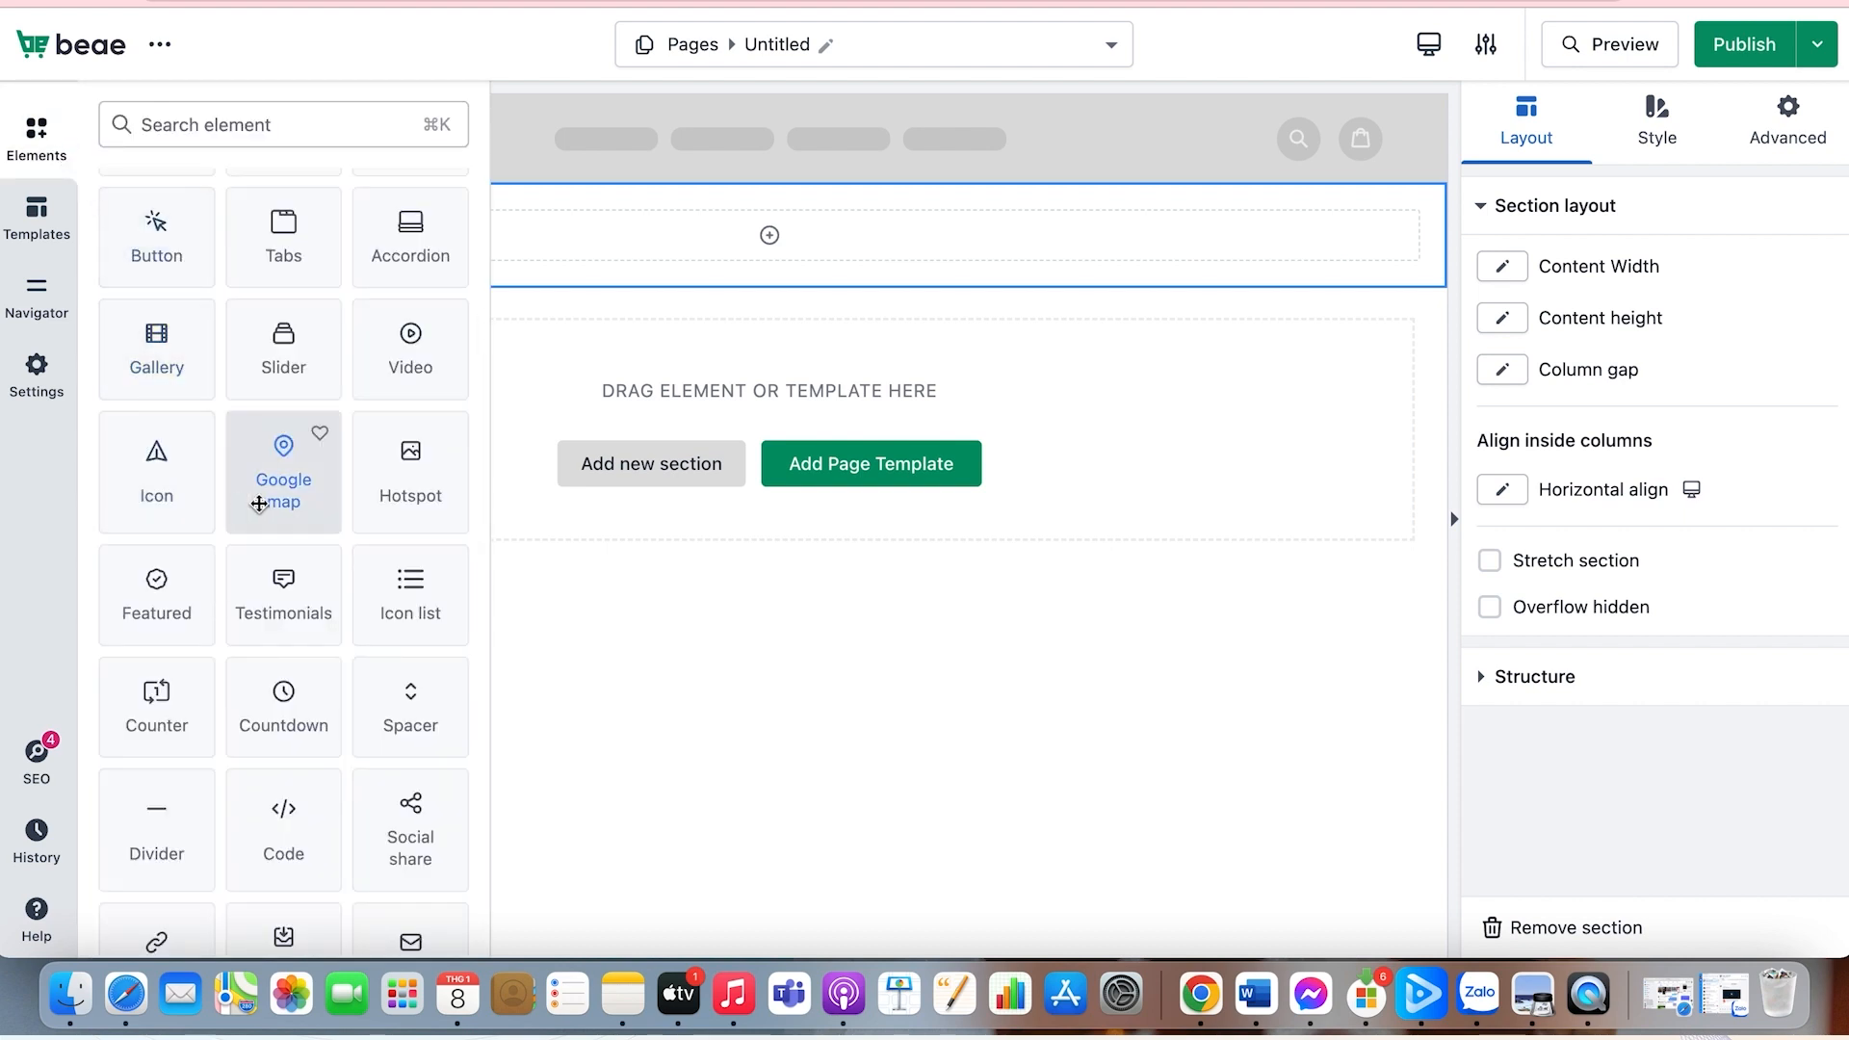
{"action": "left_click_drag", "start_coordinate": [278, 492], "coordinate": [662, 247]}
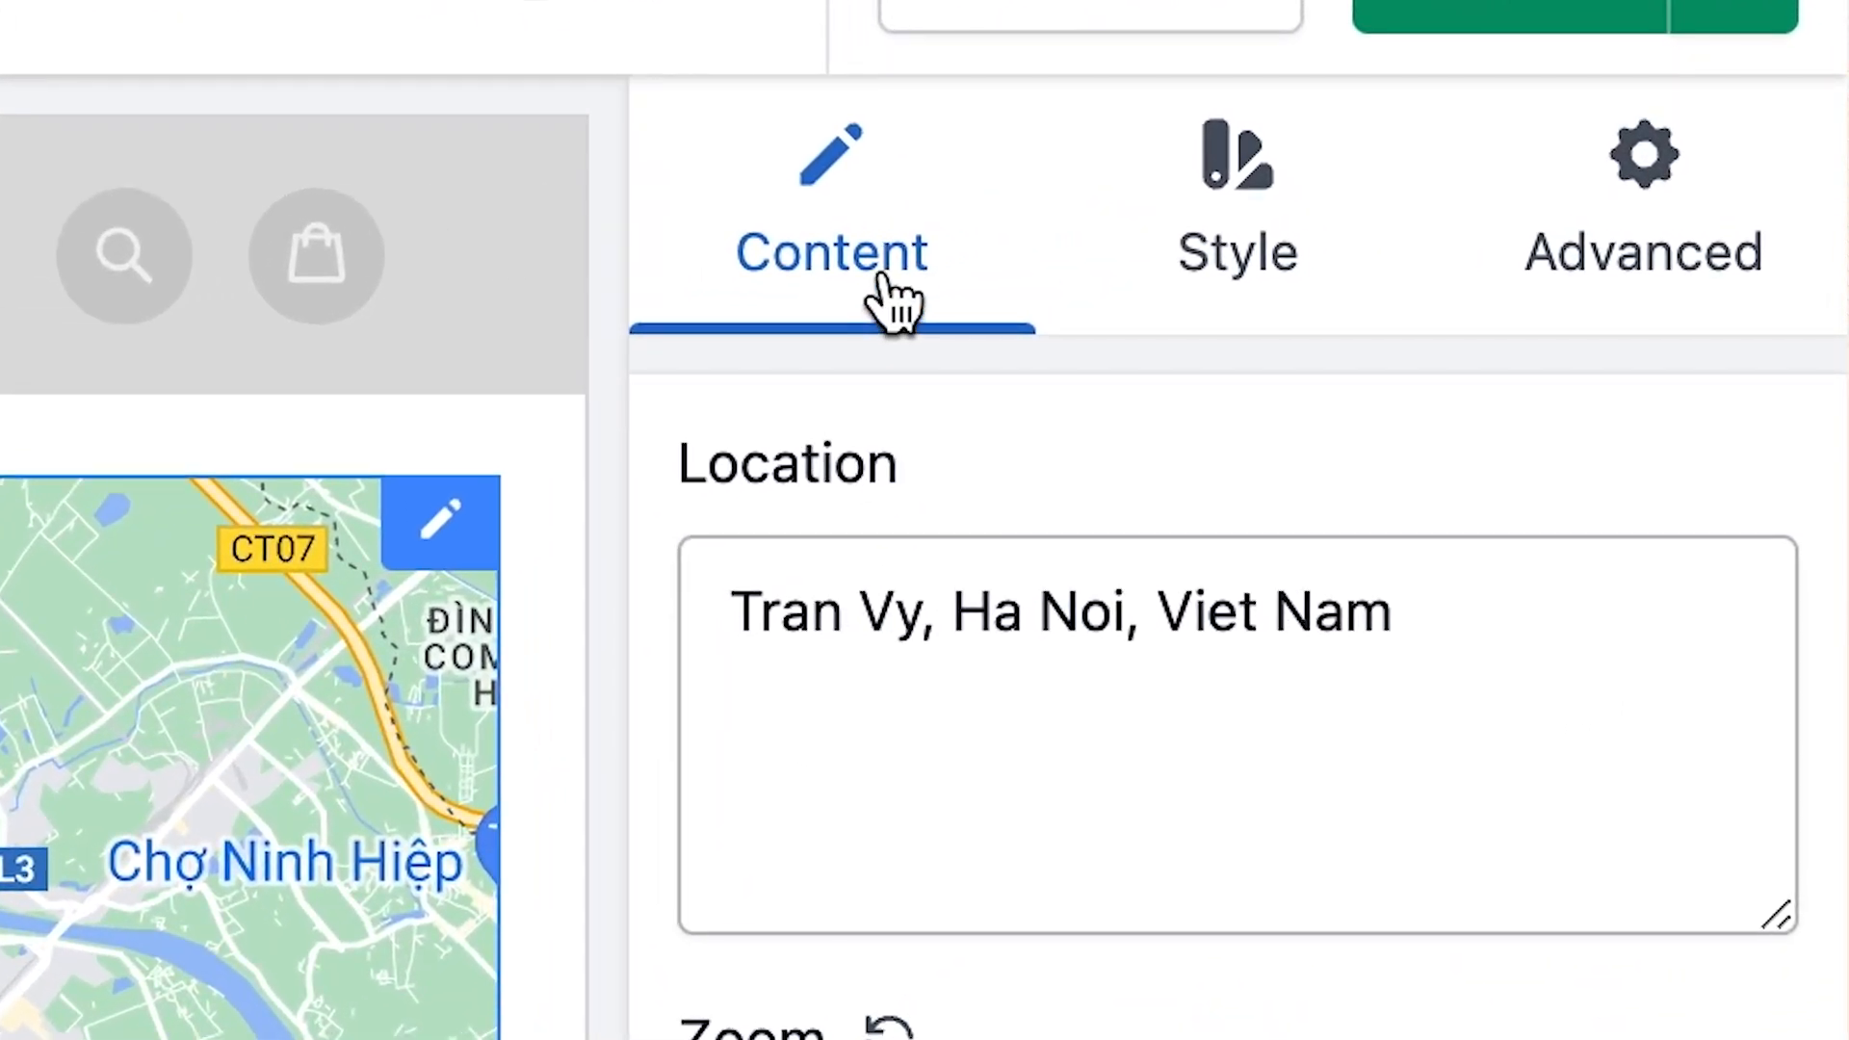
{"action": "left_click", "coordinate": [1235, 232]}
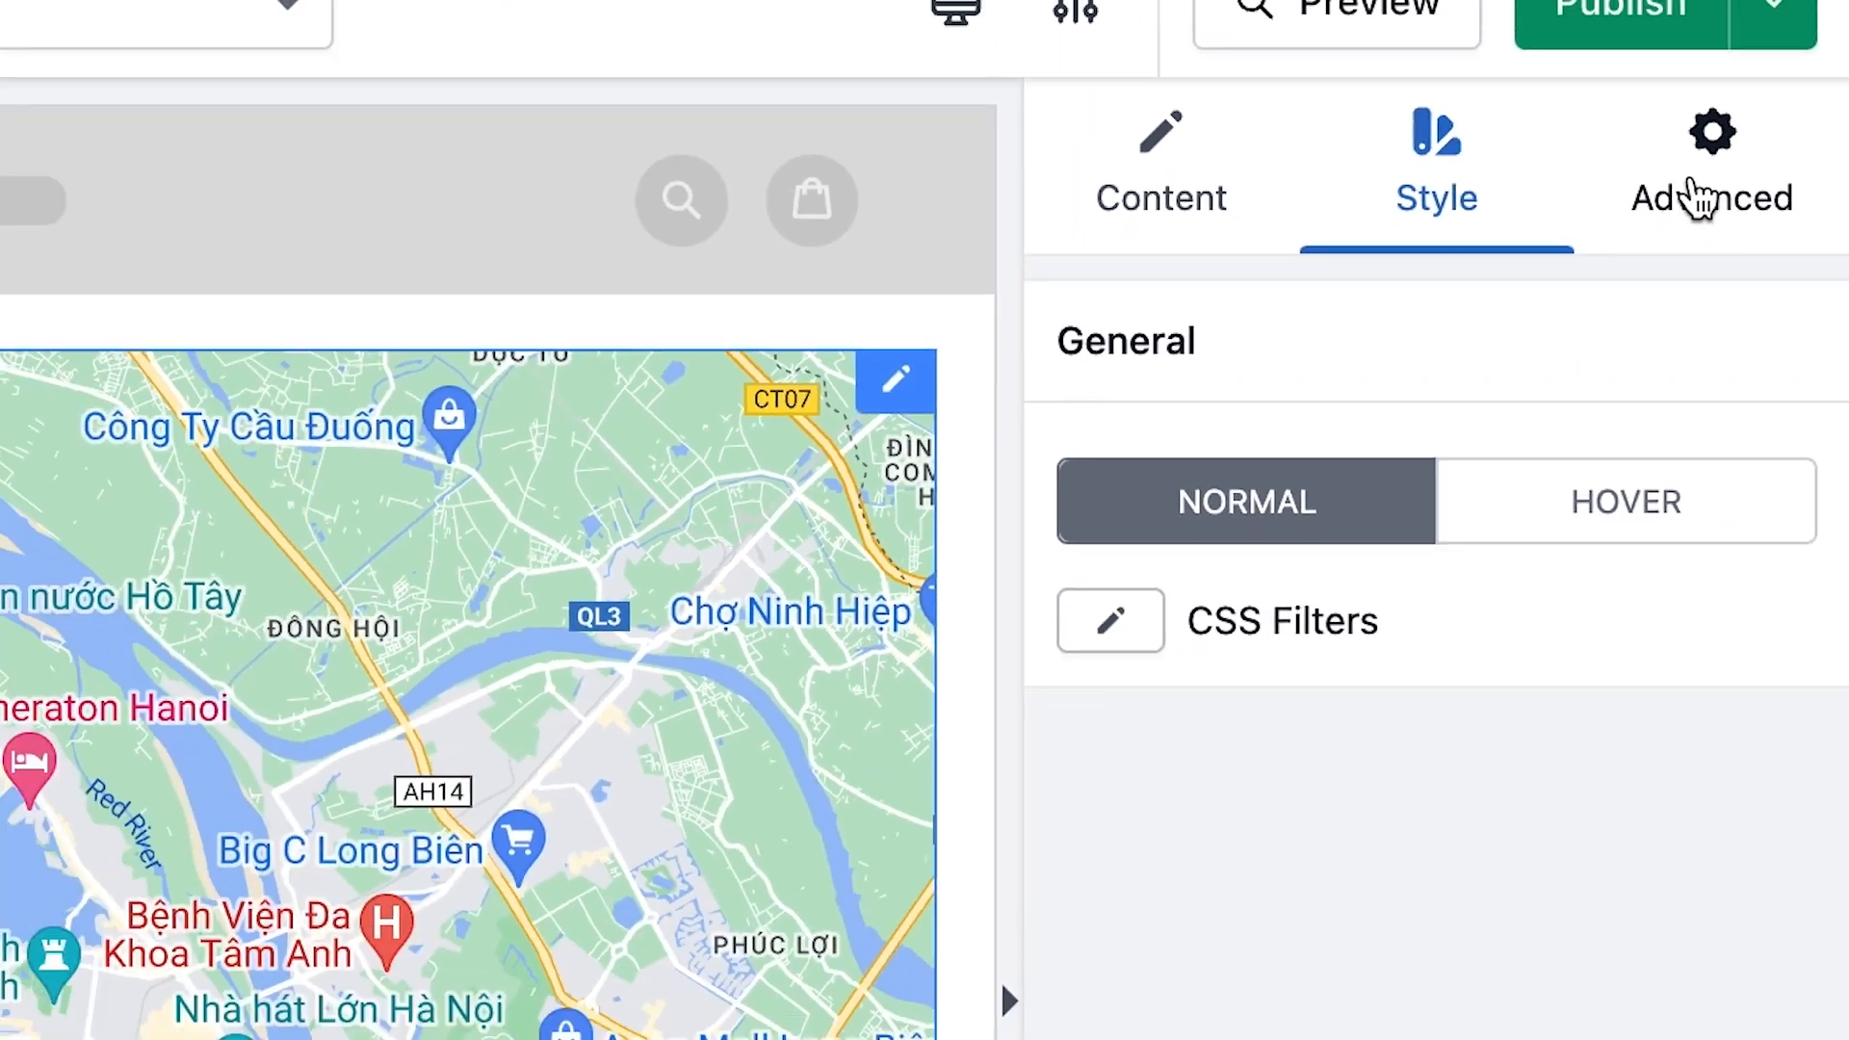
{"action": "left_click", "coordinate": [1572, 289]}
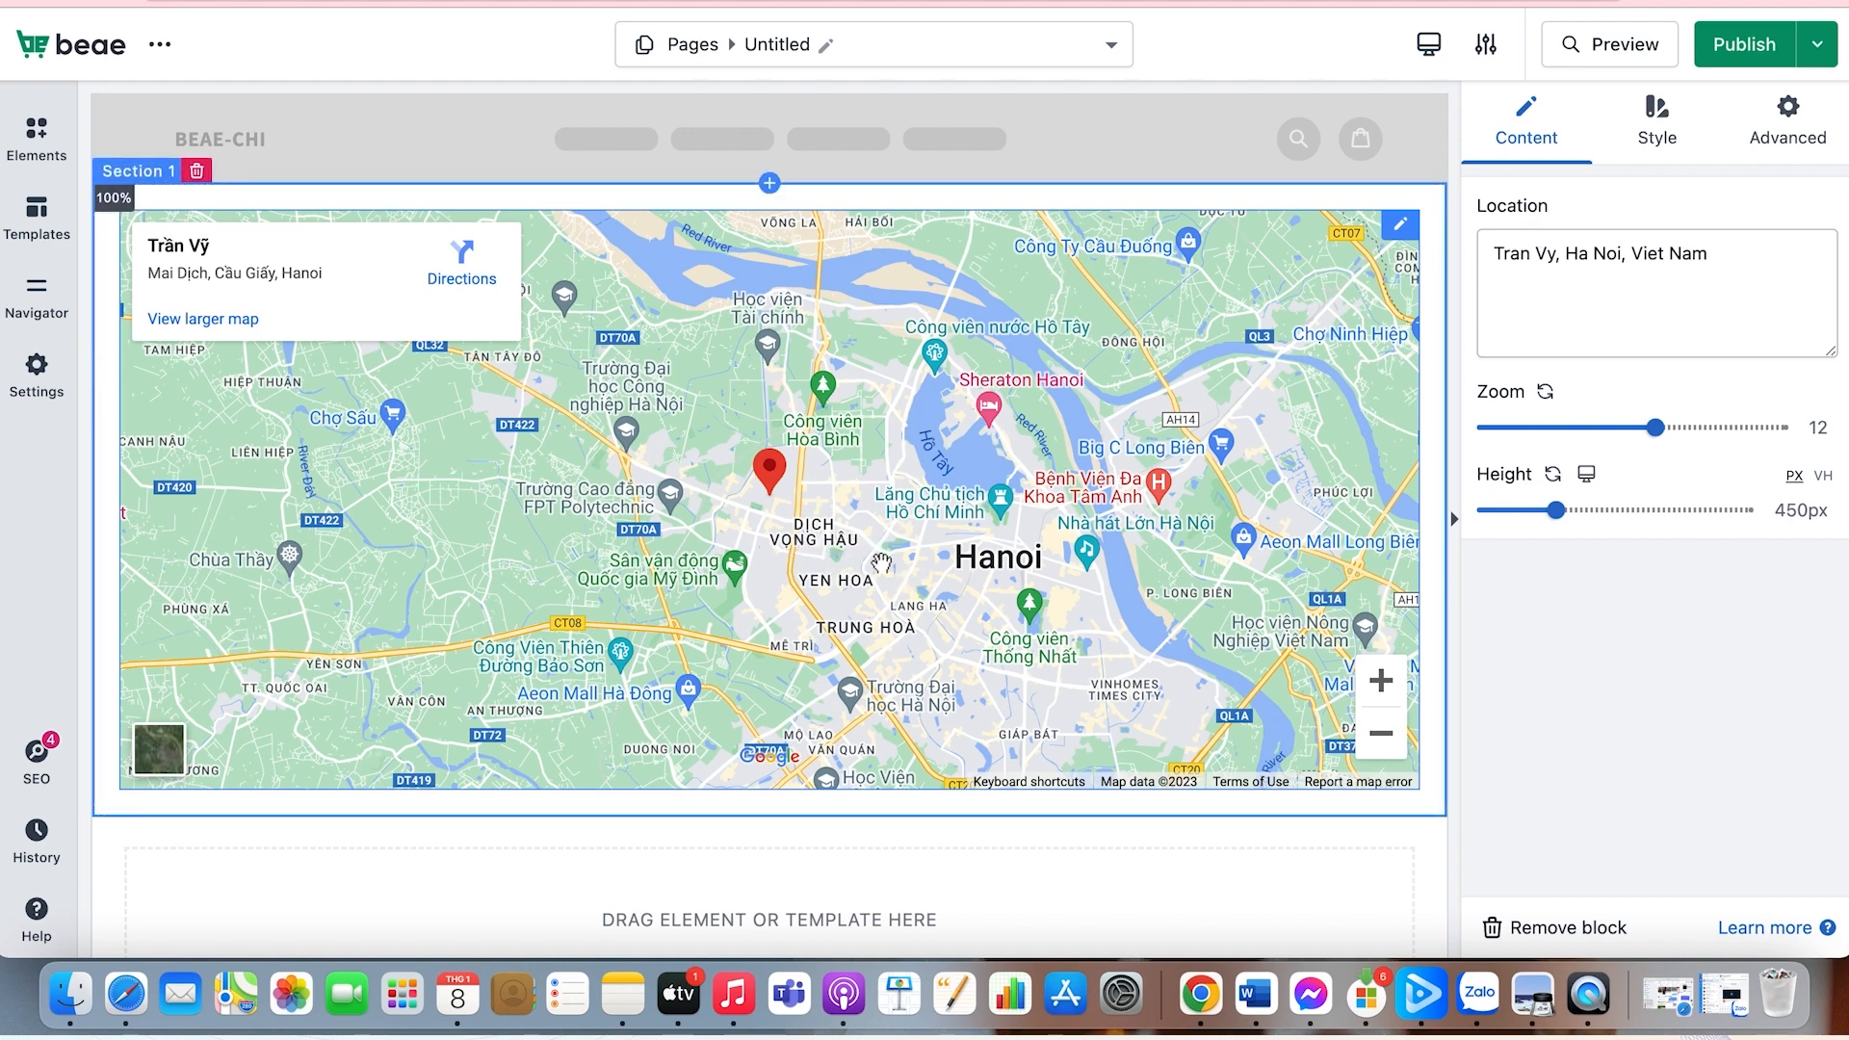
Step: Replace the map's location with "Doyers Street, New York"
{"action": "left_click", "coordinate": [1733, 272]}
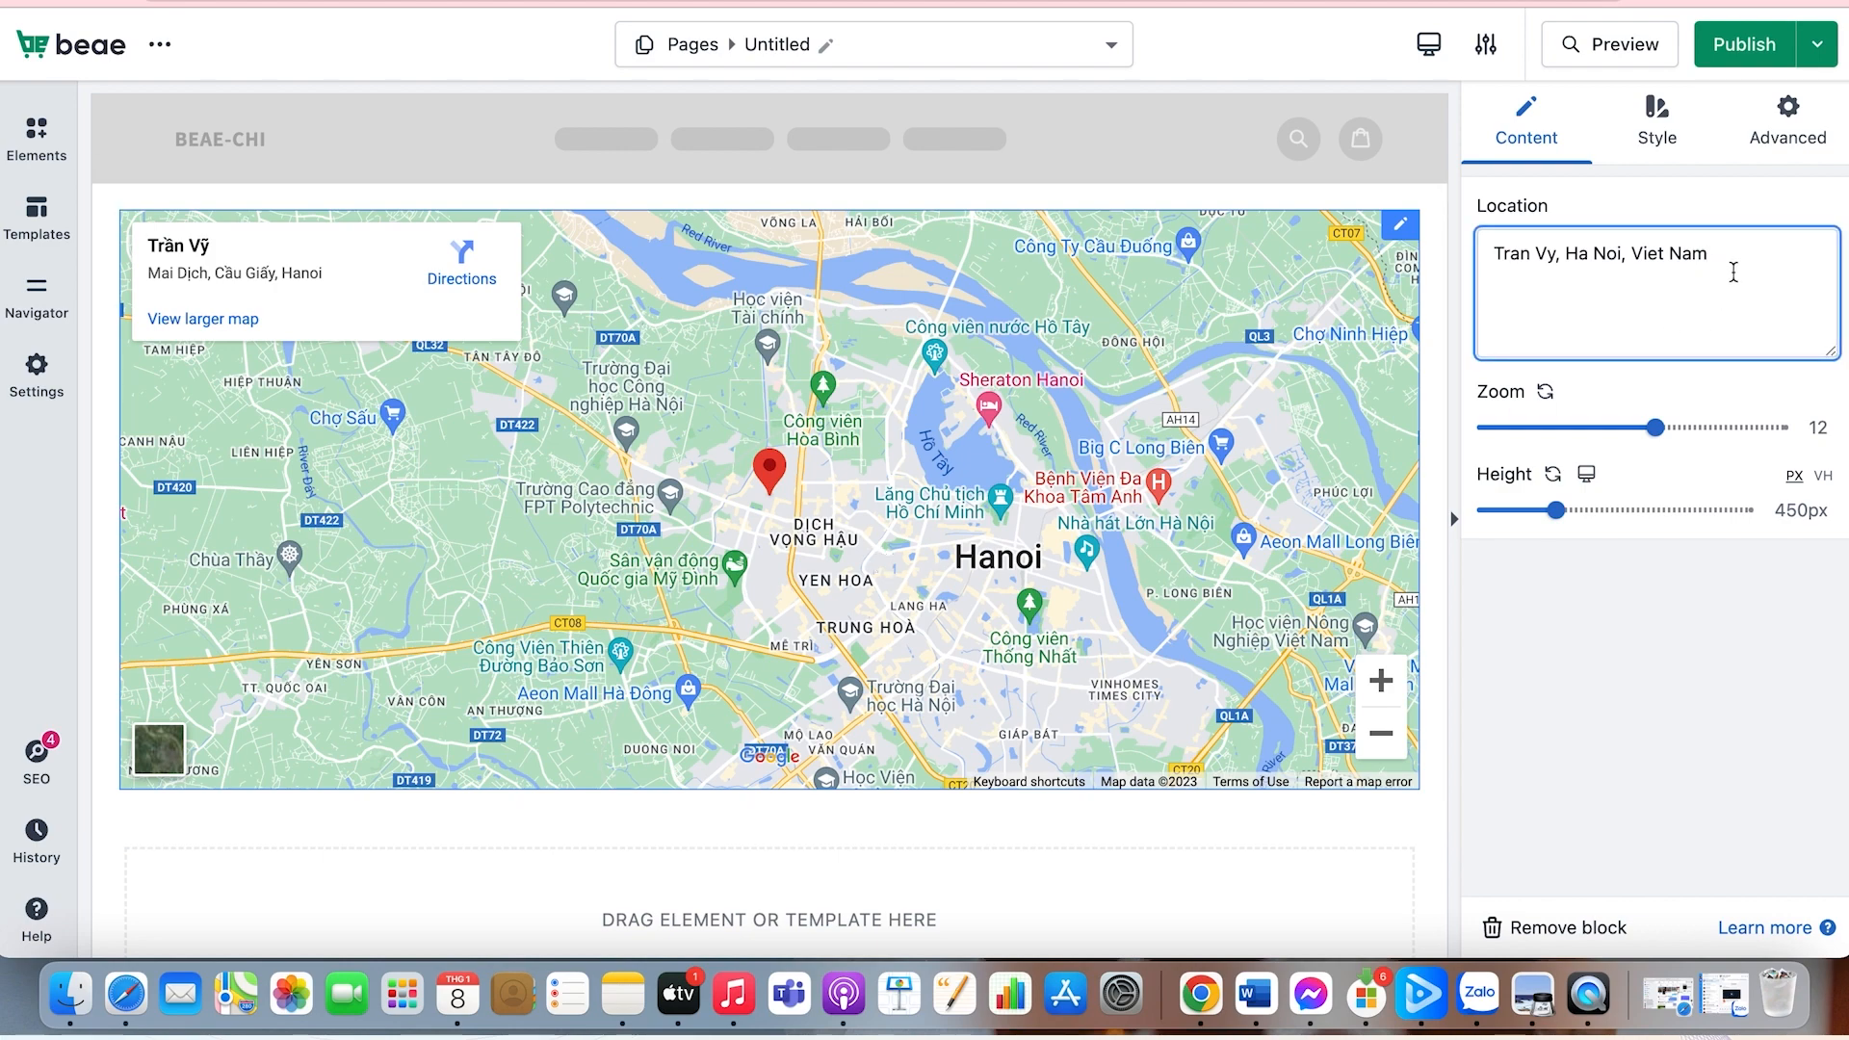
{"action": "key", "text": "BackSpace"}
{"action": "key", "text": "BackSpace"}
{"action": "key", "text": "BackSpace"}
{"action": "key", "text": "BackSpace"}
{"action": "key", "text": "BackSpace"}
{"action": "key", "text": "BackSpace"}
{"action": "key", "text": "BackSpace"}
{"action": "key", "text": "BackSpace"}
{"action": "key", "text": "BackSpace"}
{"action": "key", "text": "BackSpace"}
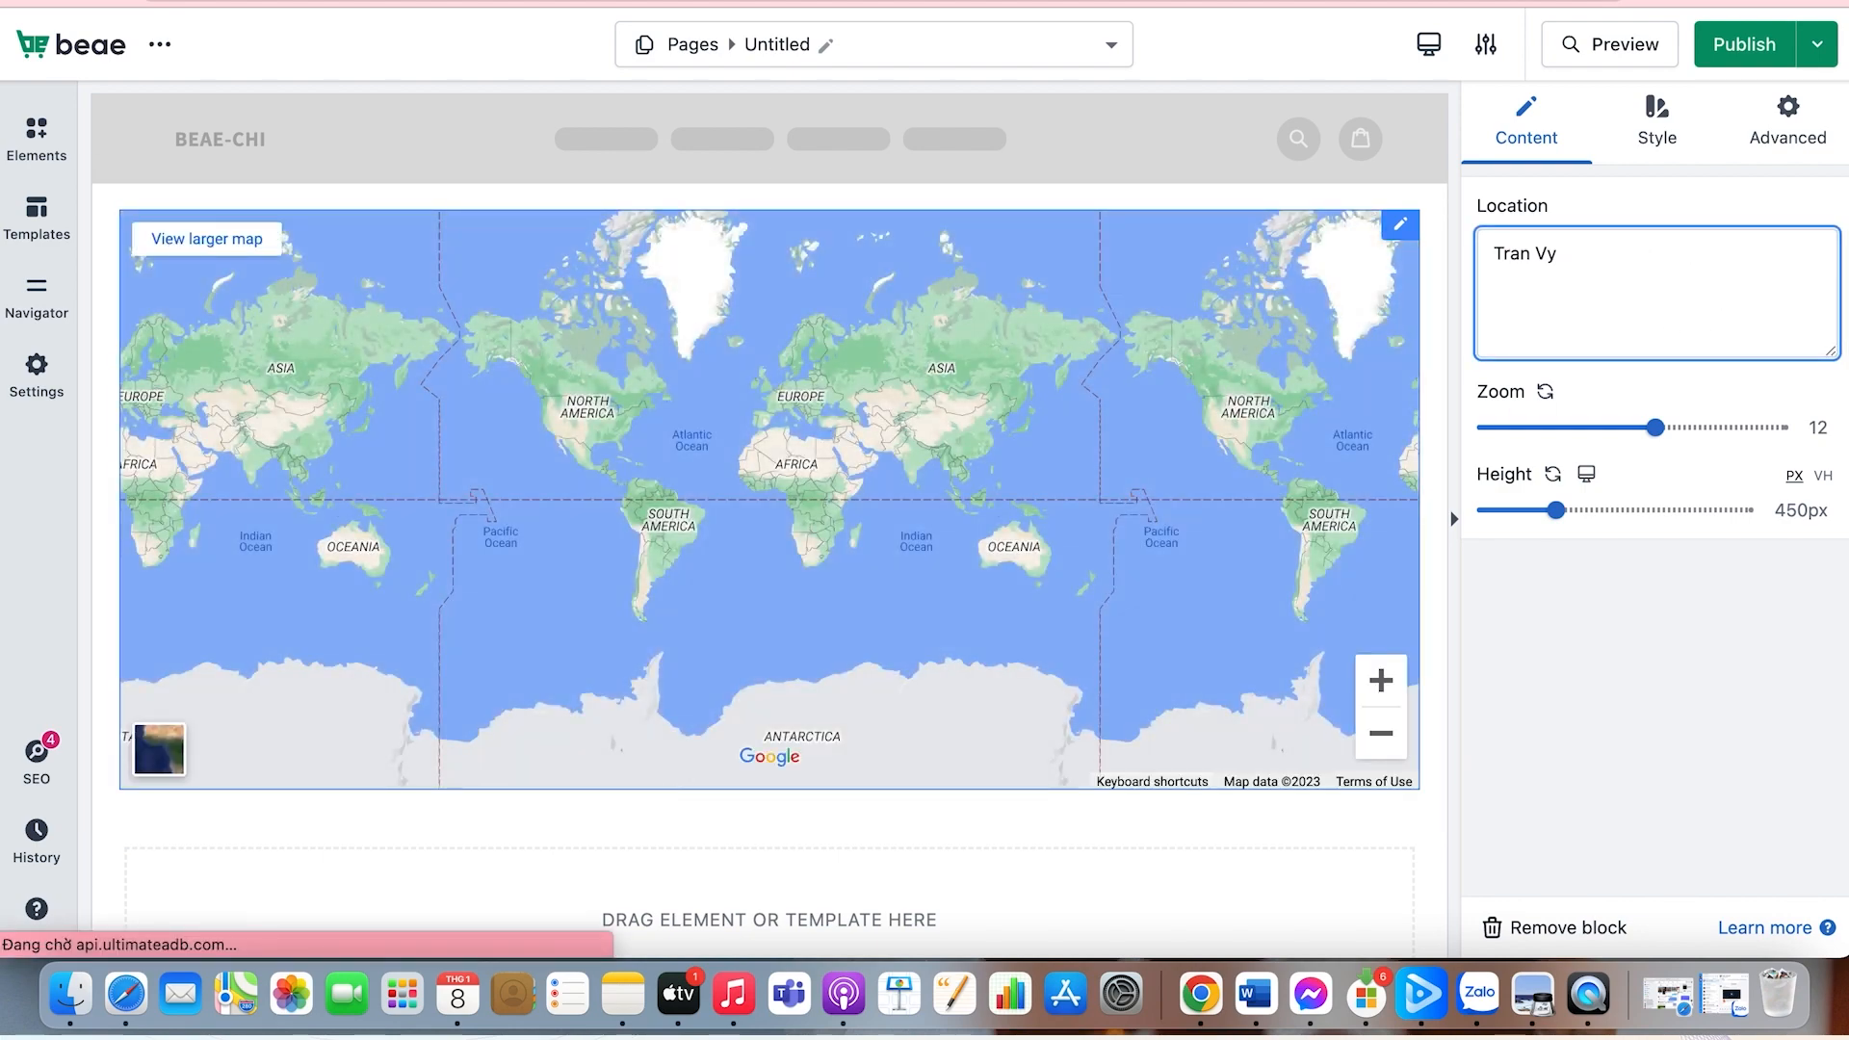
{"action": "key", "text": "BackSpace"}
{"action": "key", "text": "BackSpace"}
{"action": "key", "text": "BackSpace"}
{"action": "key", "text": "BackSpace"}
{"action": "key", "text": "BackSpace"}
{"action": "key", "text": "BackSpace"}
{"action": "key", "text": "BackSpace"}
{"action": "type", "text": "Do"}
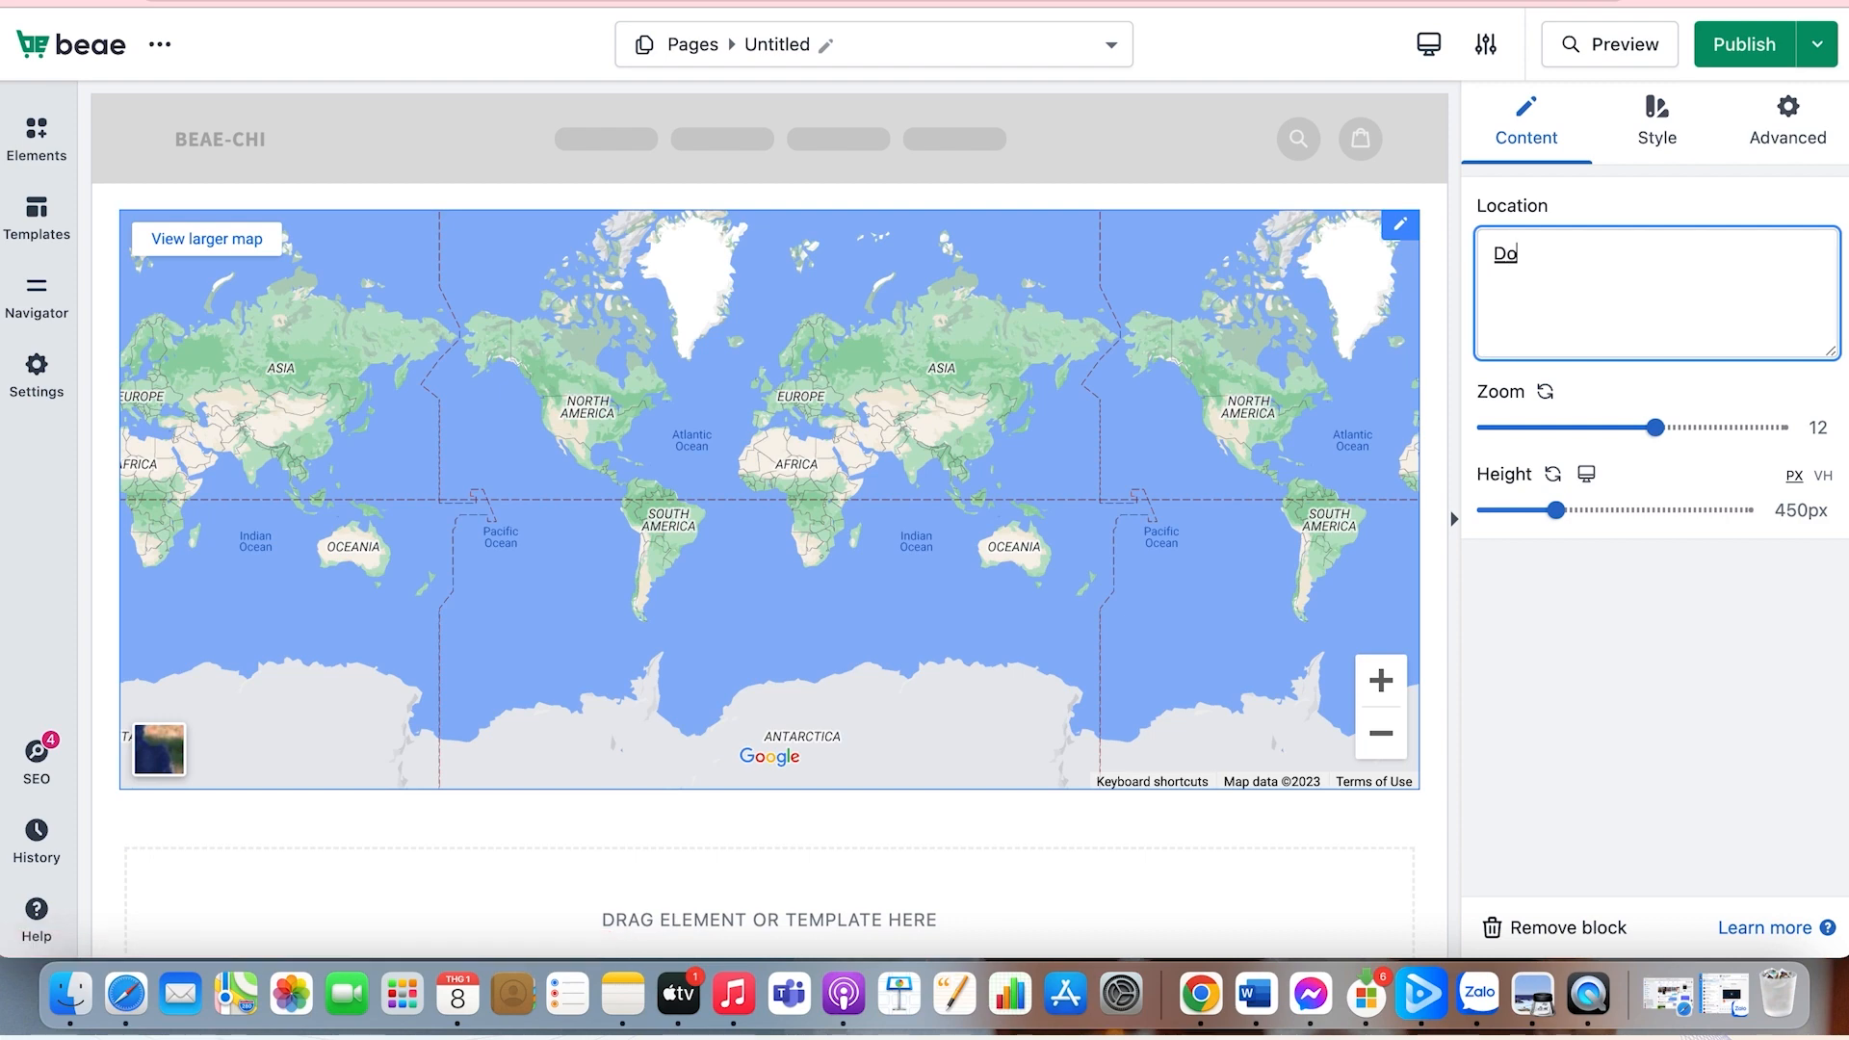
{"action": "type", "text": "yers"}
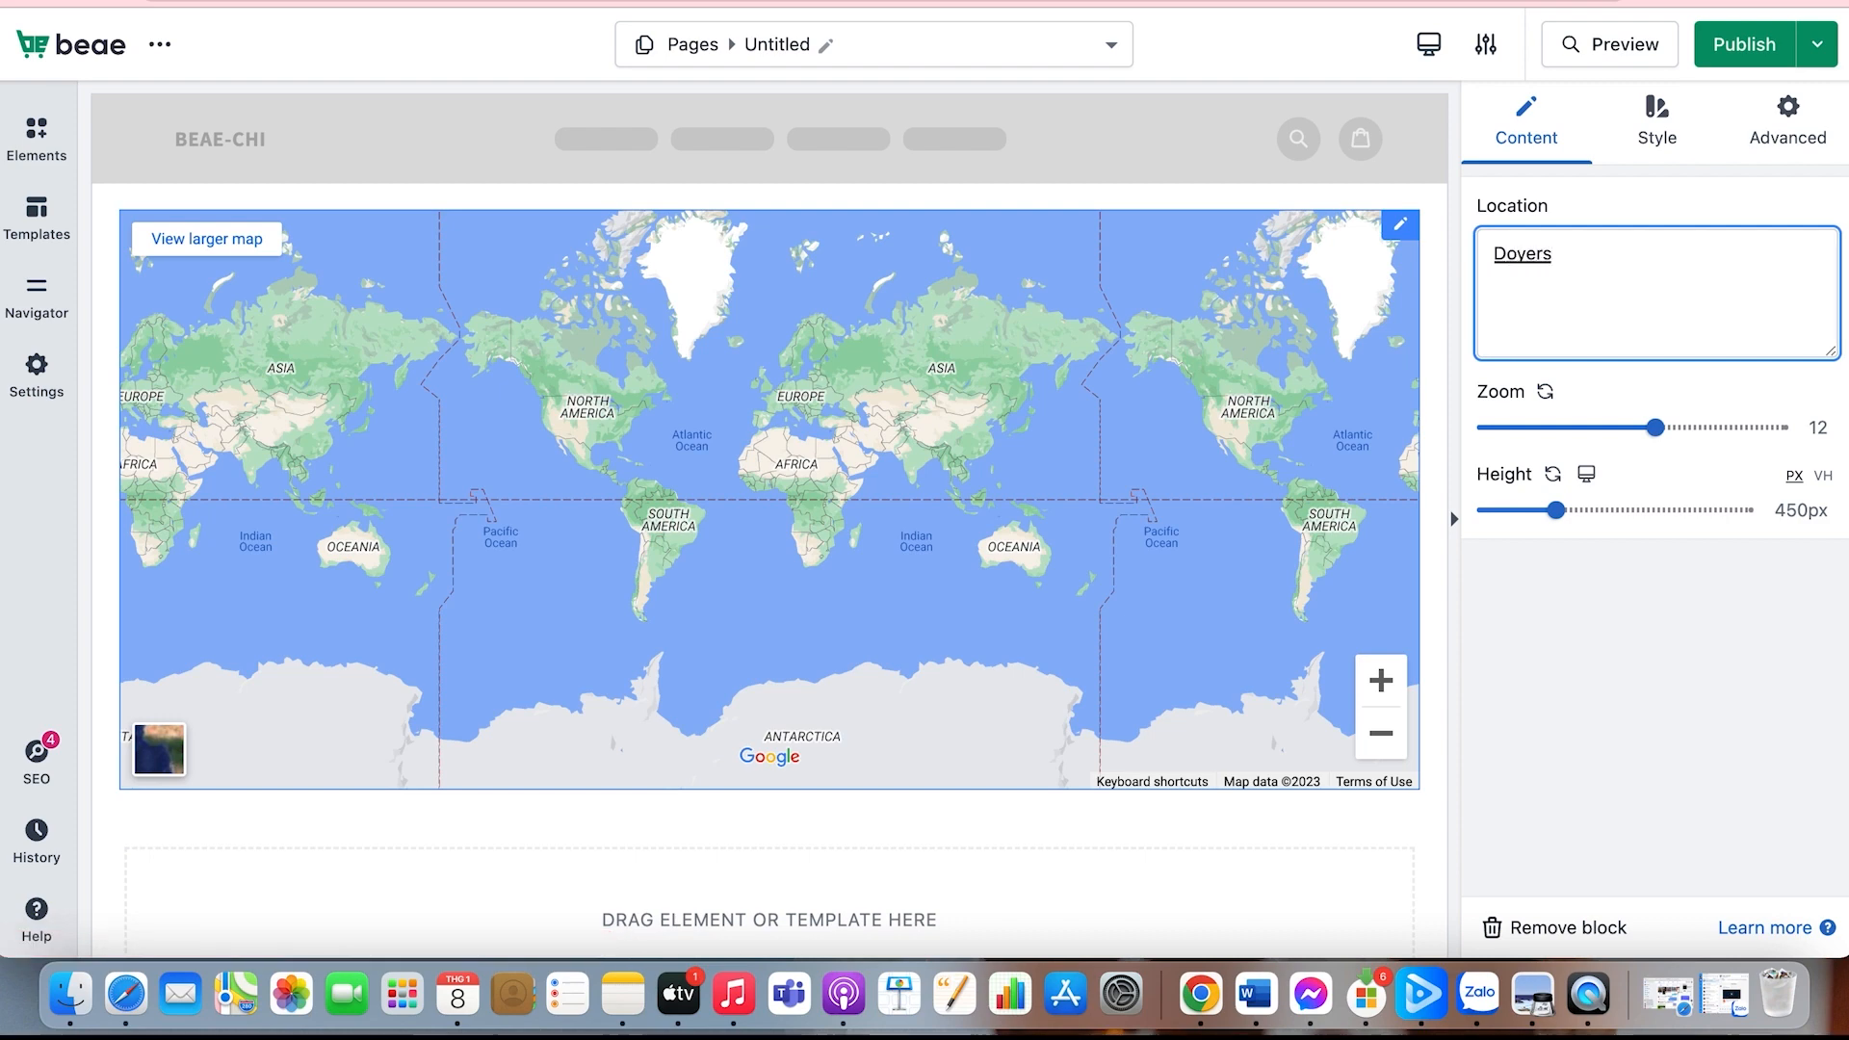
{"action": "type", "text": " Street, New York"}
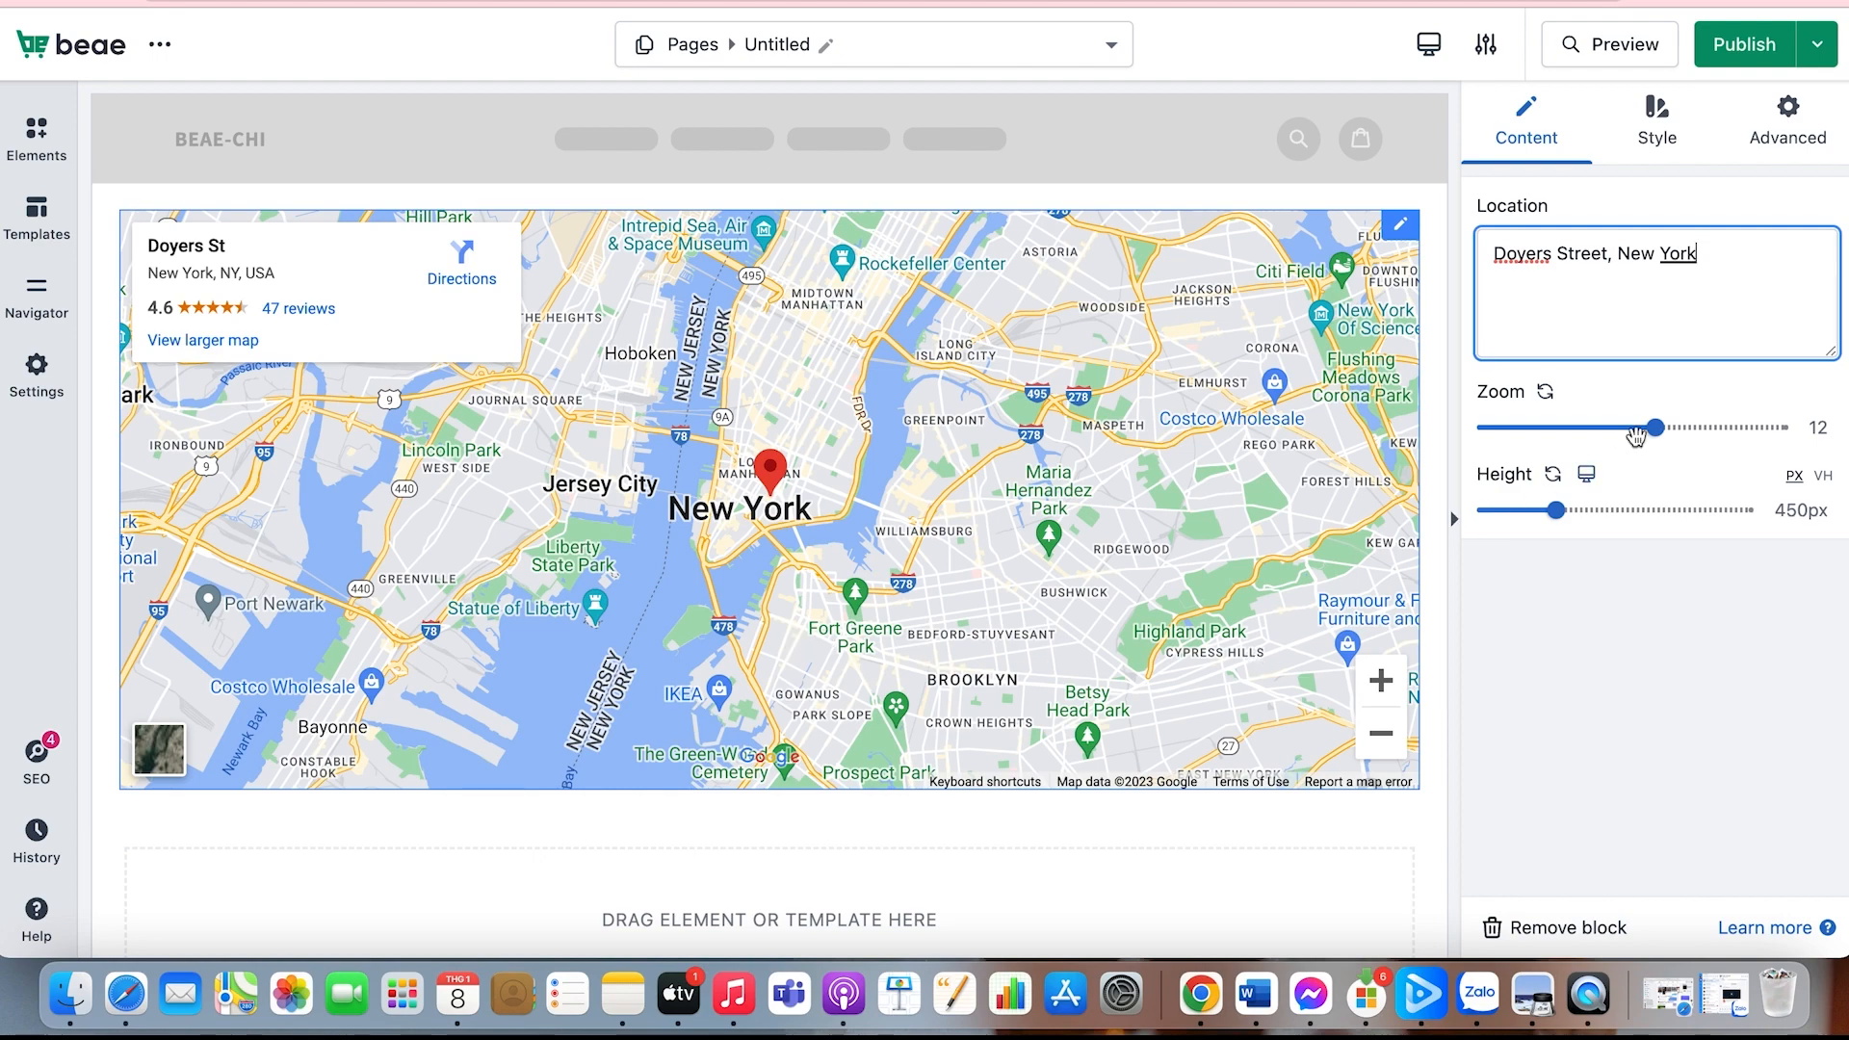
Step: Set the map's zoom to 15 and increase its height slightly
{"action": "left_click_drag", "start_coordinate": [1655, 426], "coordinate": [1701, 433]}
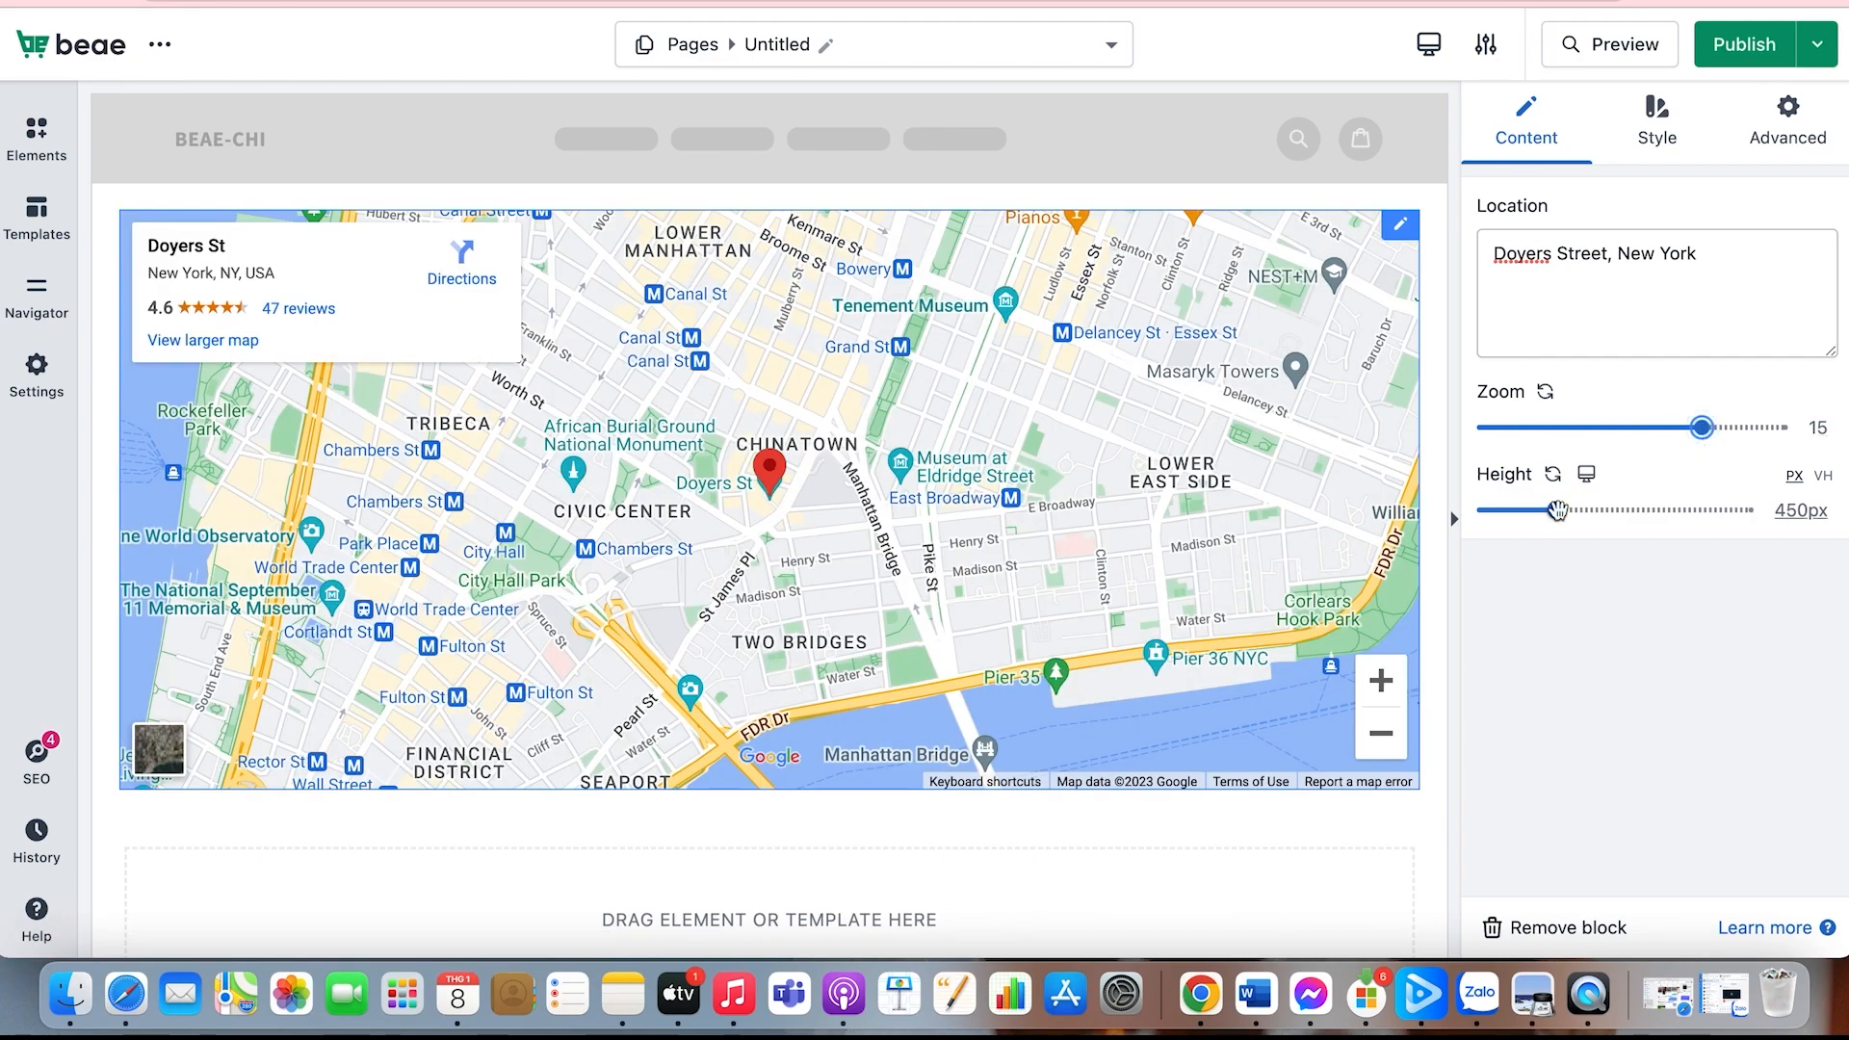
{"action": "left_click_drag", "start_coordinate": [1557, 511], "coordinate": [1601, 517]}
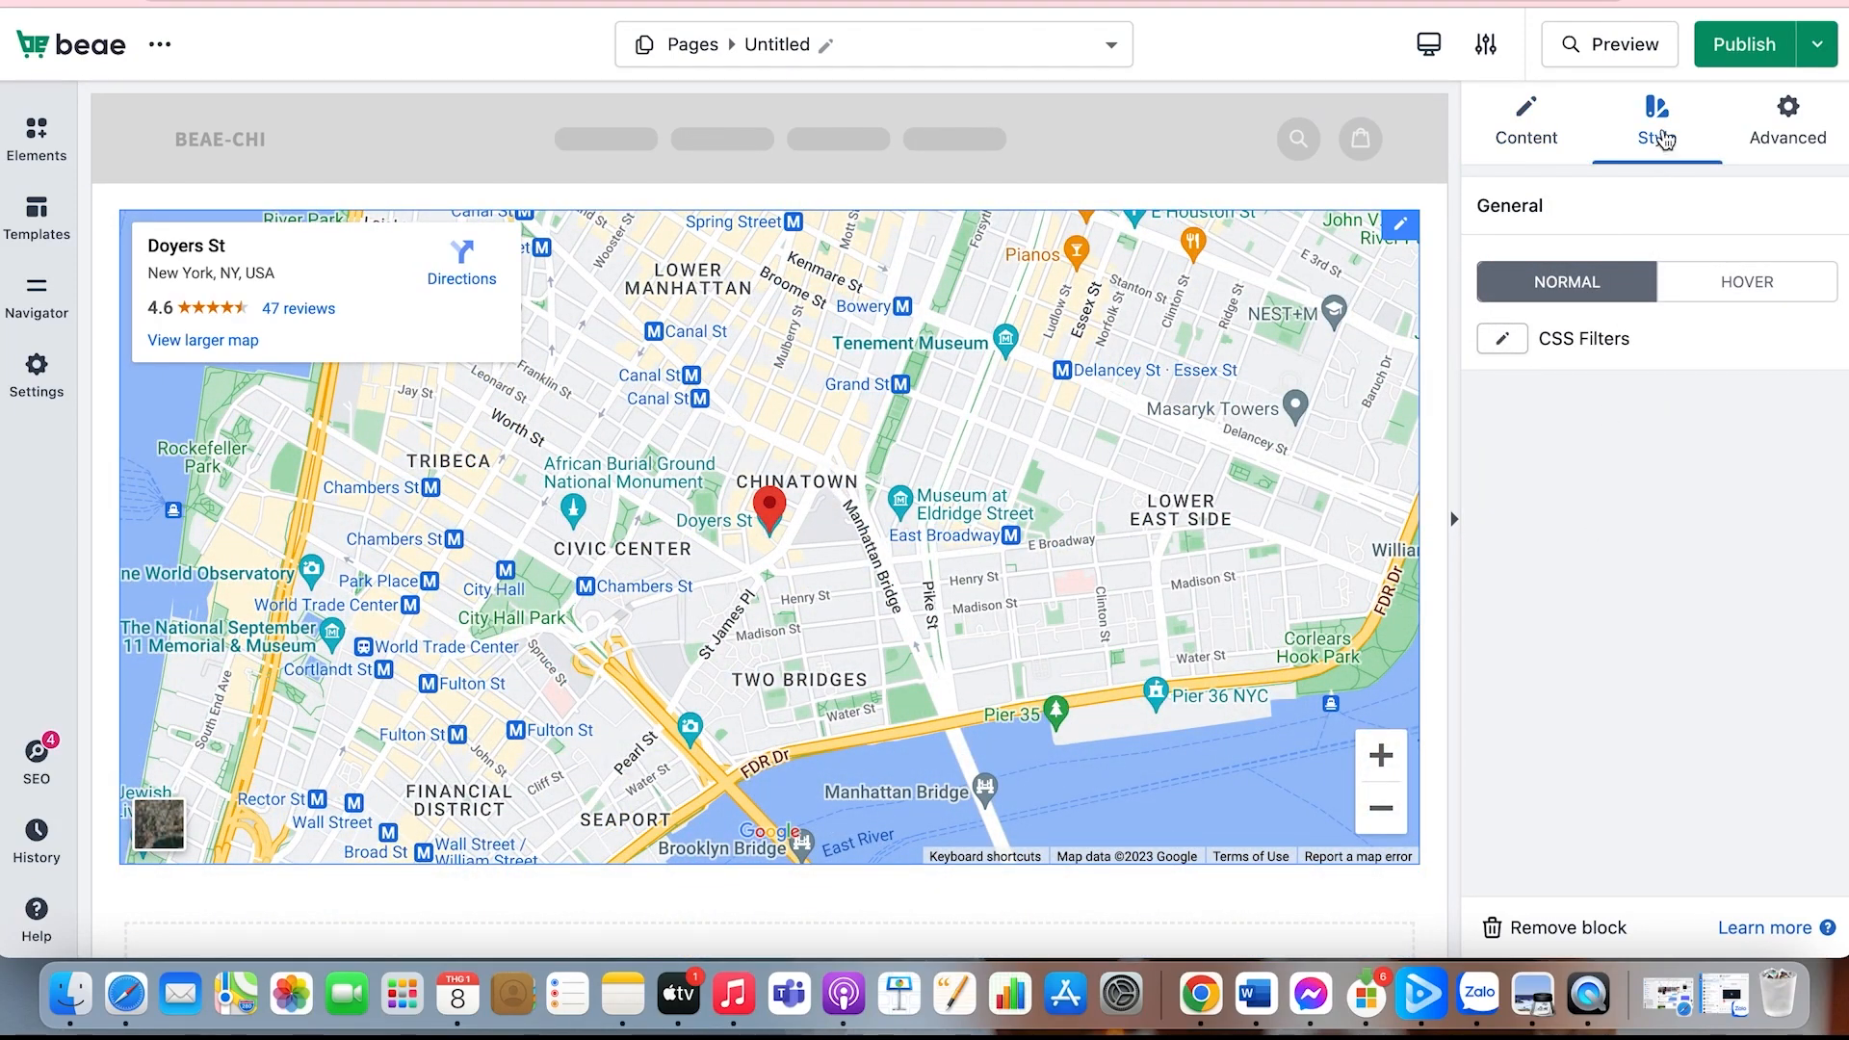
Step: Apply CSS filters to the map: blur 0.3 px, brightness 102%, contrast 89%, saturation 141% and hue 4 deg
{"action": "left_click", "coordinate": [1503, 341]}
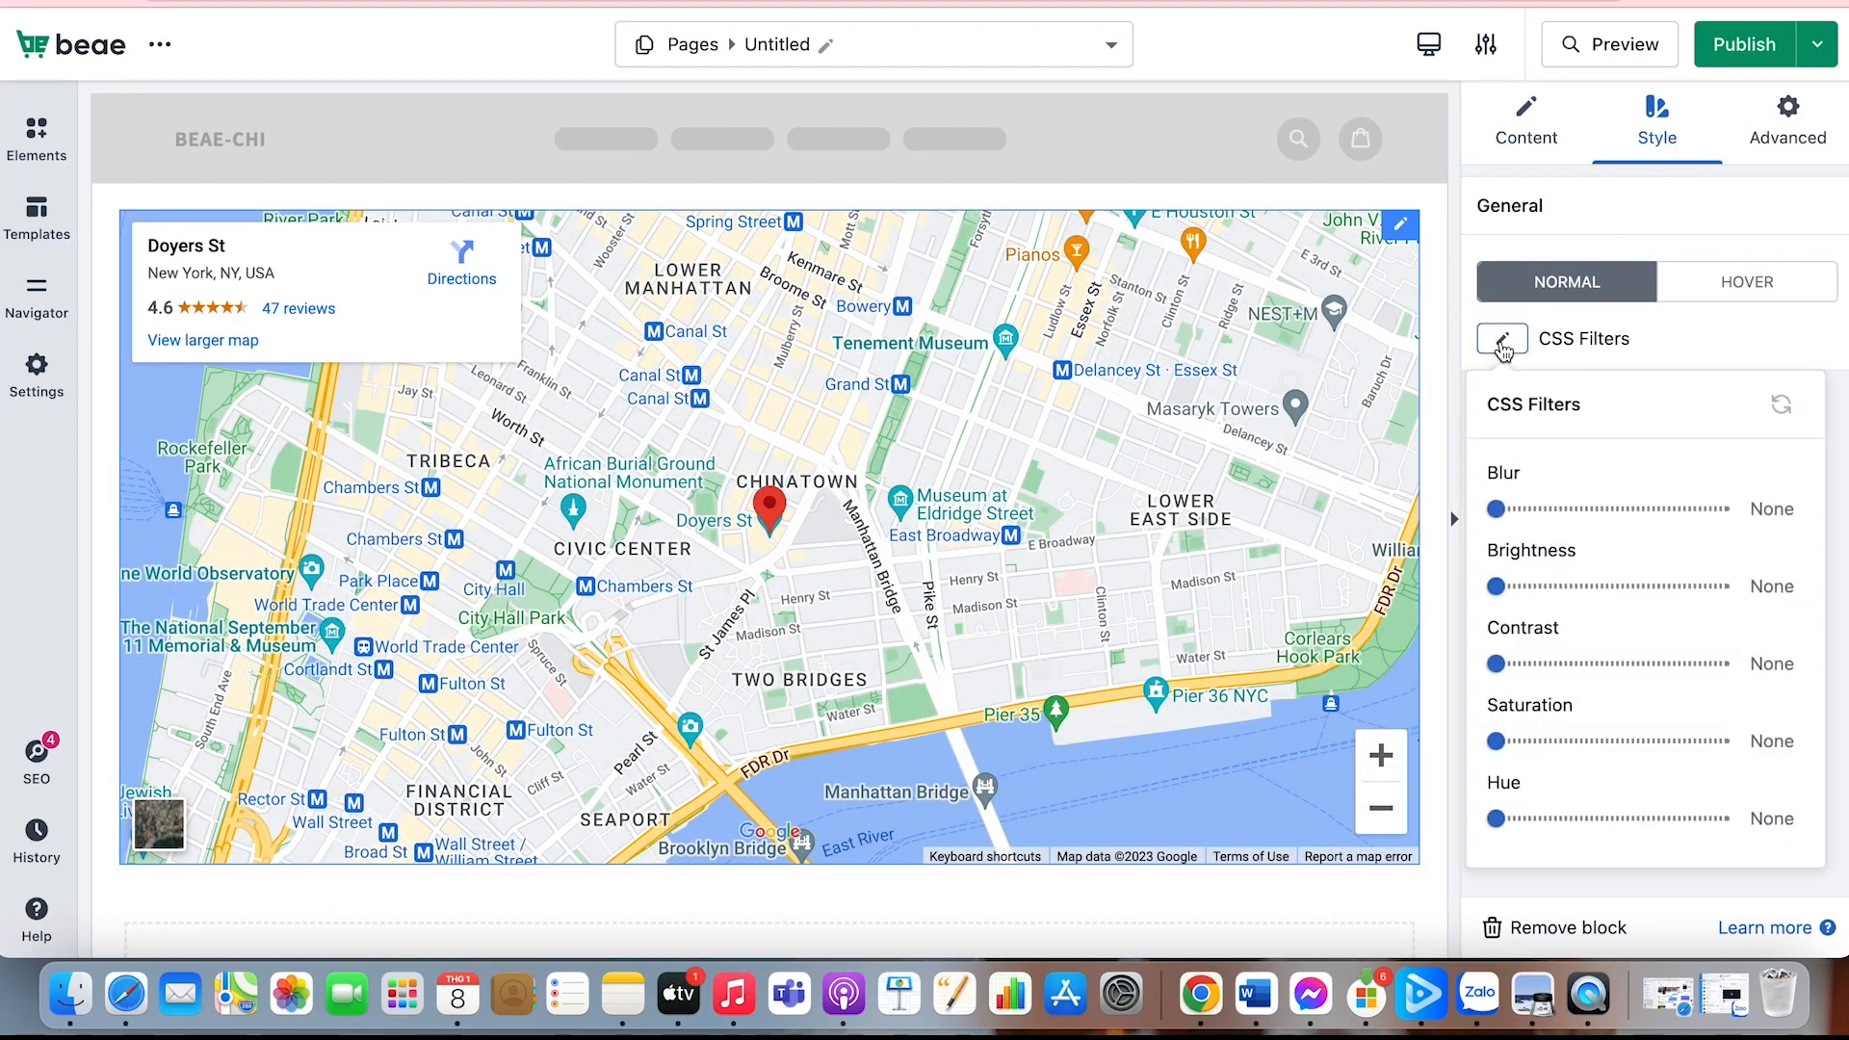
{"action": "scroll", "coordinate": [1529, 594], "scroll_direction": "down", "scroll_amount": 1}
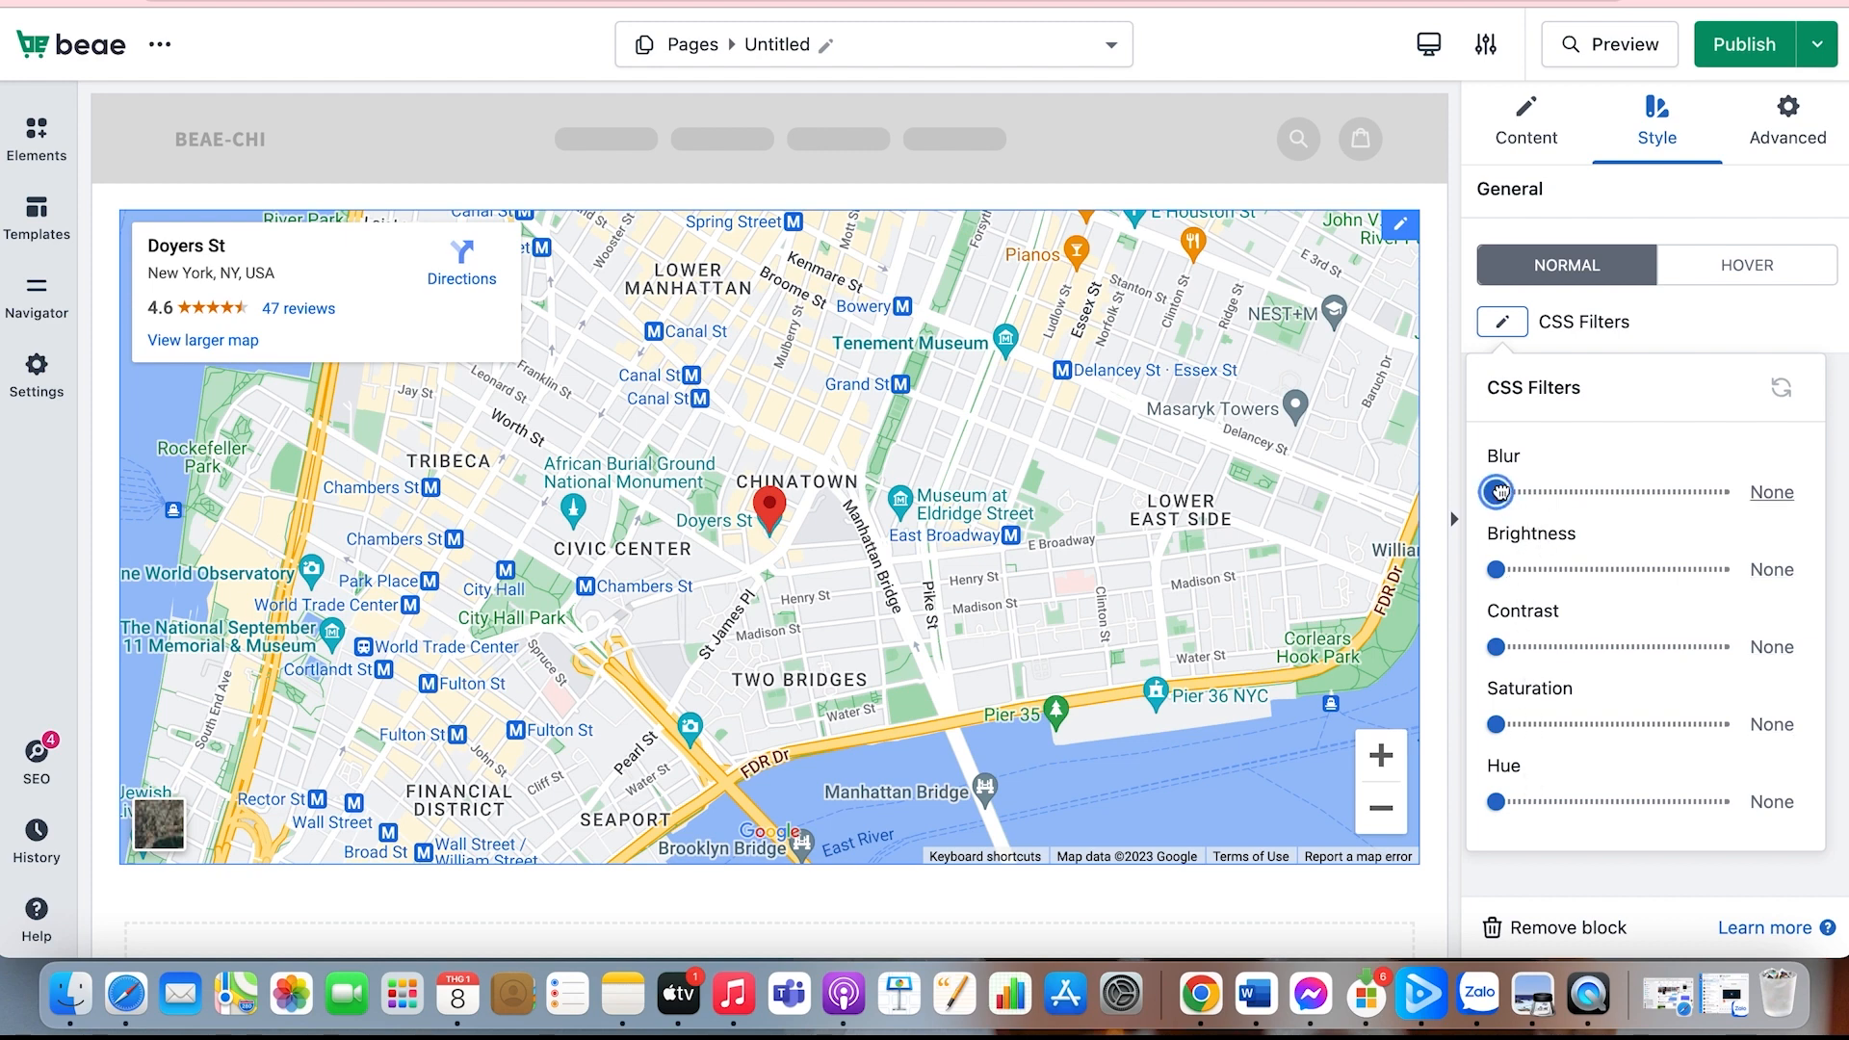
{"action": "mouse_move", "coordinate": [1495, 492]}
{"action": "left_mouse_down"}
{"action": "mouse_move", "coordinate": [1527, 492]}
{"action": "mouse_move", "coordinate": [1475, 495]}
{"action": "mouse_move", "coordinate": [1501, 492]}
{"action": "left_mouse_up"}
{"action": "left_click_drag", "start_coordinate": [1495, 569], "coordinate": [1607, 569]}
{"action": "left_click_drag", "start_coordinate": [1495, 646], "coordinate": [1597, 646]}
{"action": "left_click_drag", "start_coordinate": [1495, 724], "coordinate": [1654, 724]}
{"action": "mouse_move", "coordinate": [1496, 801]}
{"action": "left_mouse_down"}
{"action": "mouse_move", "coordinate": [1676, 801]}
{"action": "mouse_move", "coordinate": [1498, 801]}
{"action": "mouse_move", "coordinate": [1502, 833]}
{"action": "left_mouse_up"}
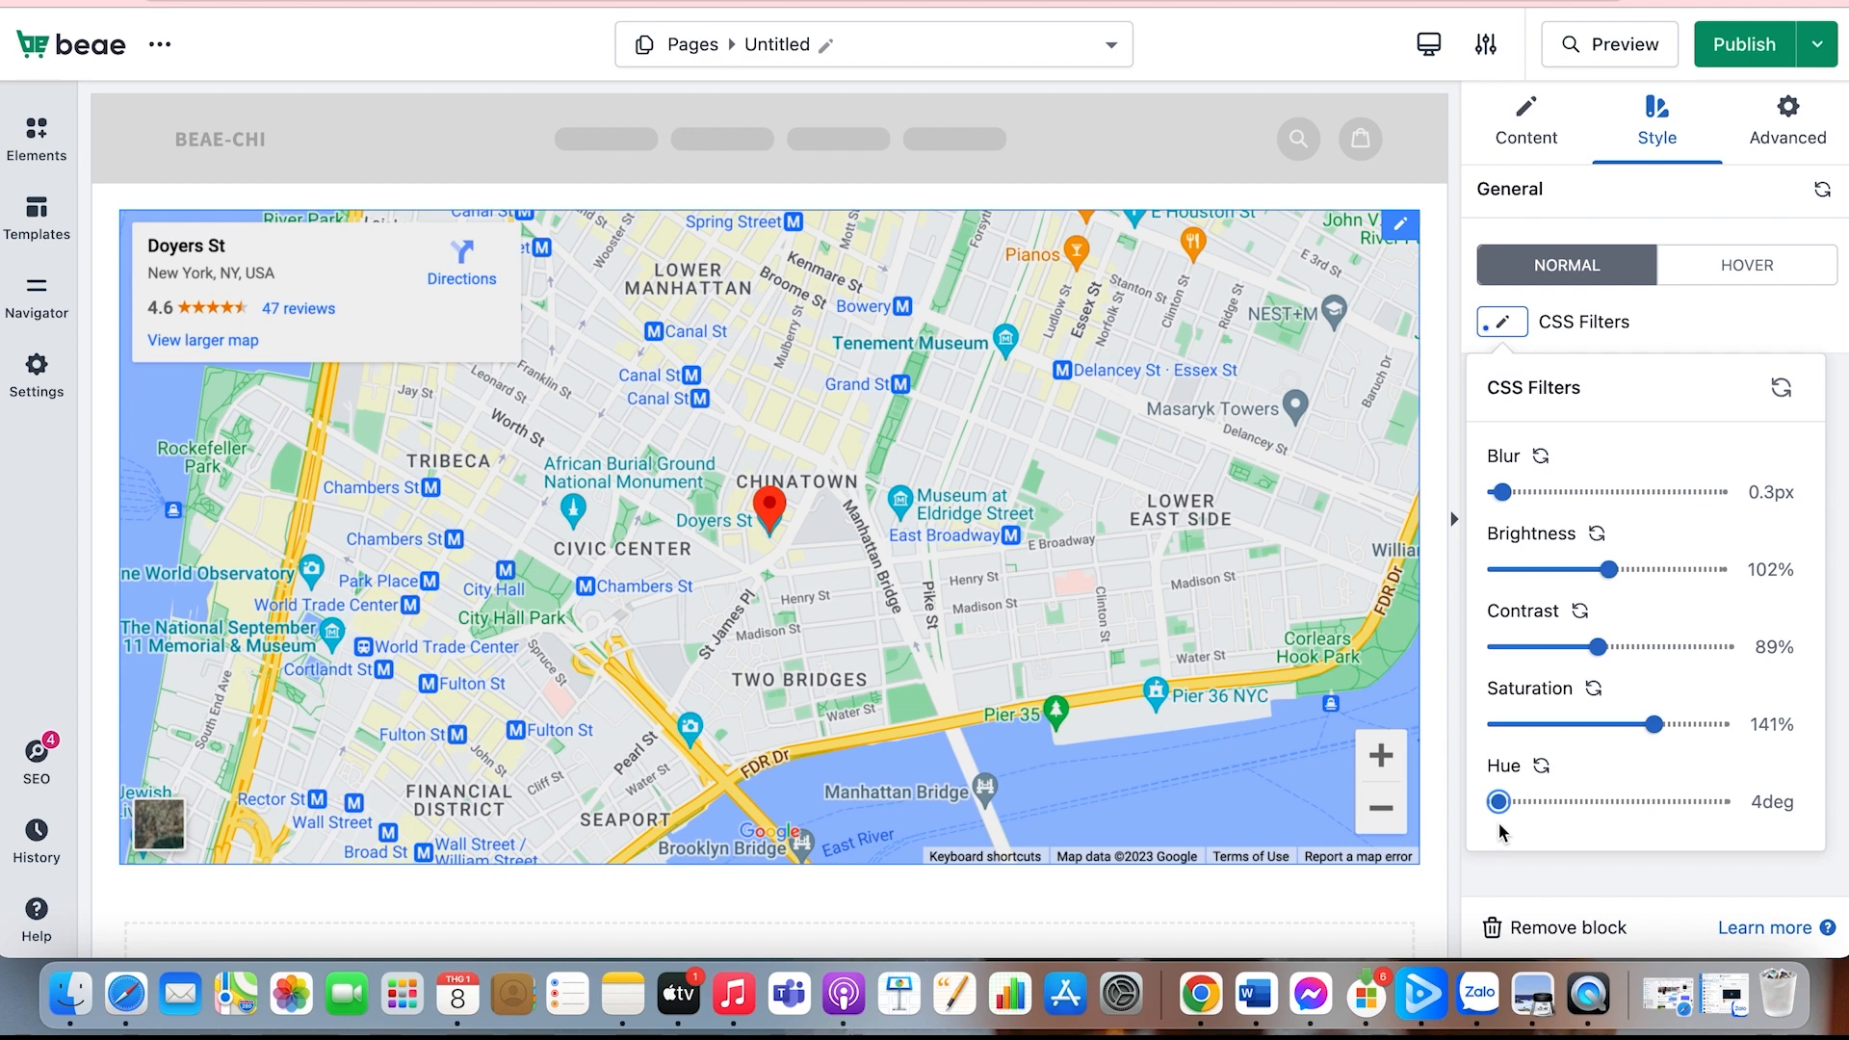
Step: Set the map's top margin to 19 px in its advanced spacing settings
{"action": "left_click", "coordinate": [1526, 126]}
{"action": "left_click", "coordinate": [1789, 139]}
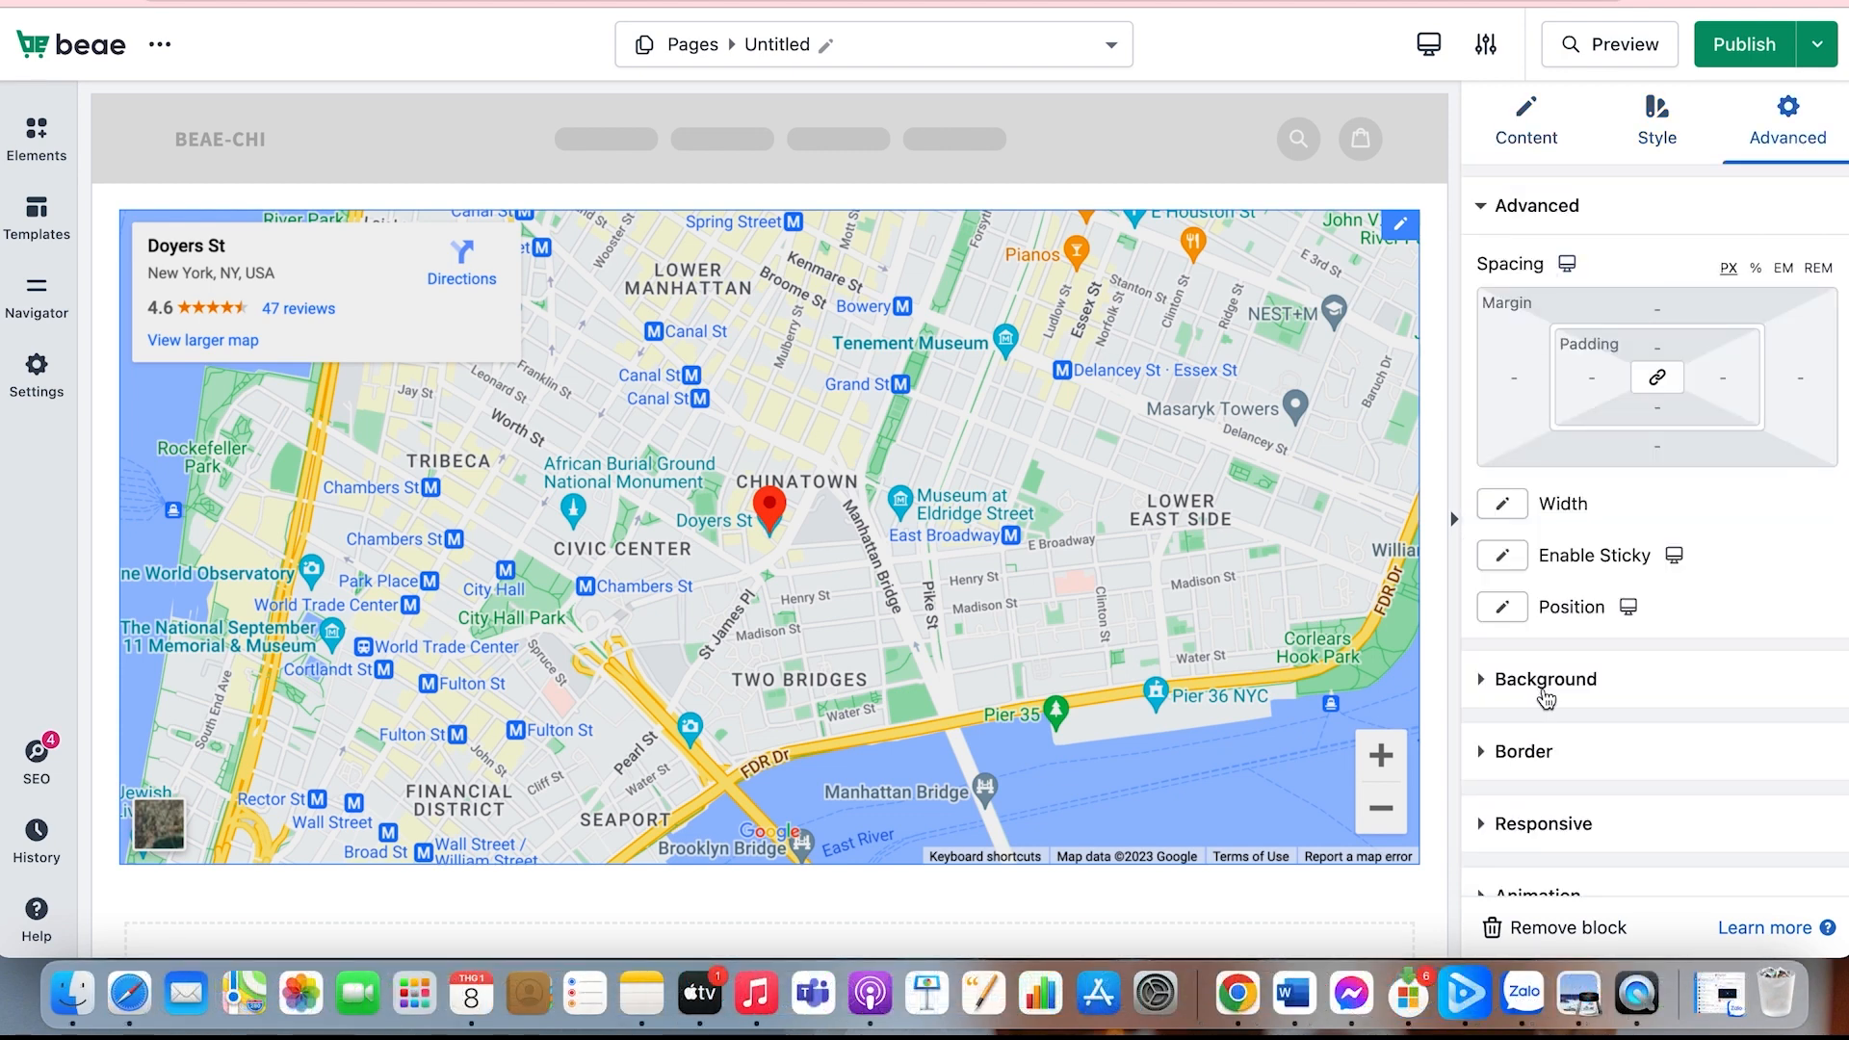
{"action": "scroll", "coordinate": [1541, 695], "scroll_direction": "down", "scroll_amount": 2}
{"action": "scroll", "coordinate": [1534, 696], "scroll_direction": "down", "scroll_amount": 2}
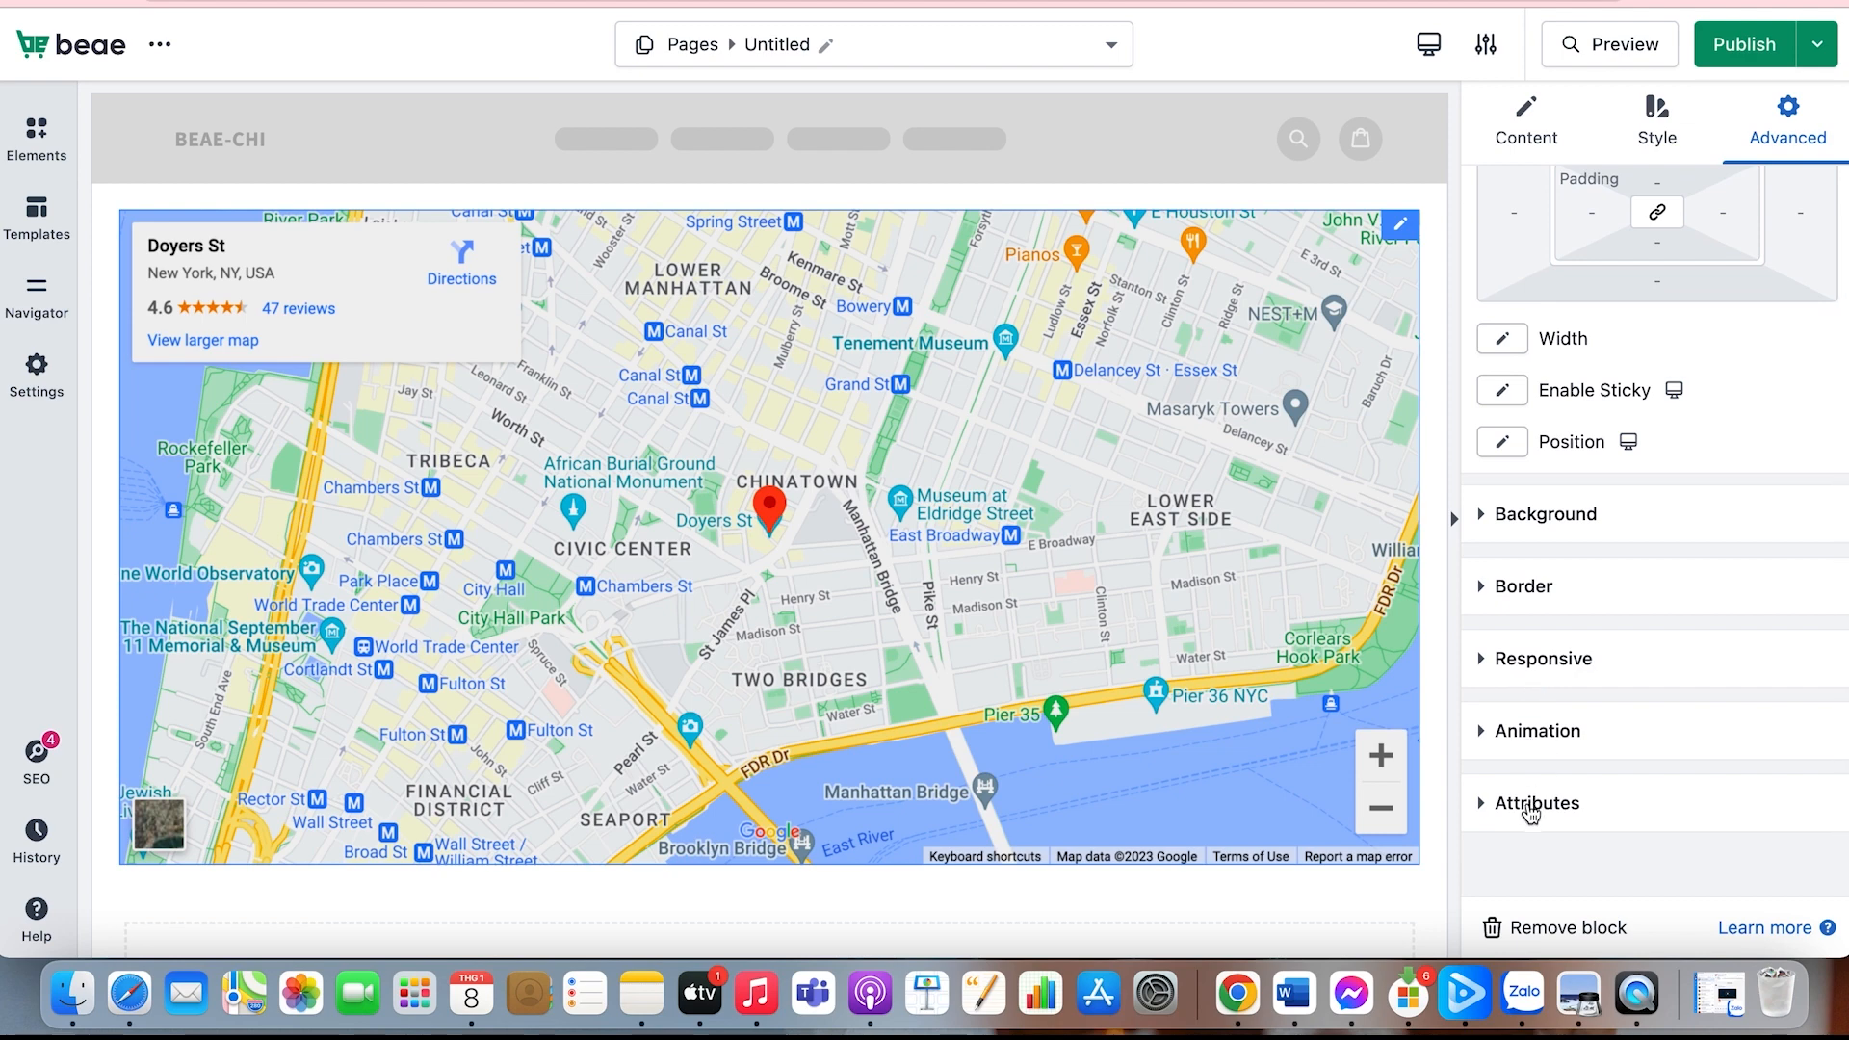
{"action": "scroll", "coordinate": [1531, 814], "scroll_direction": "up", "scroll_amount": 4}
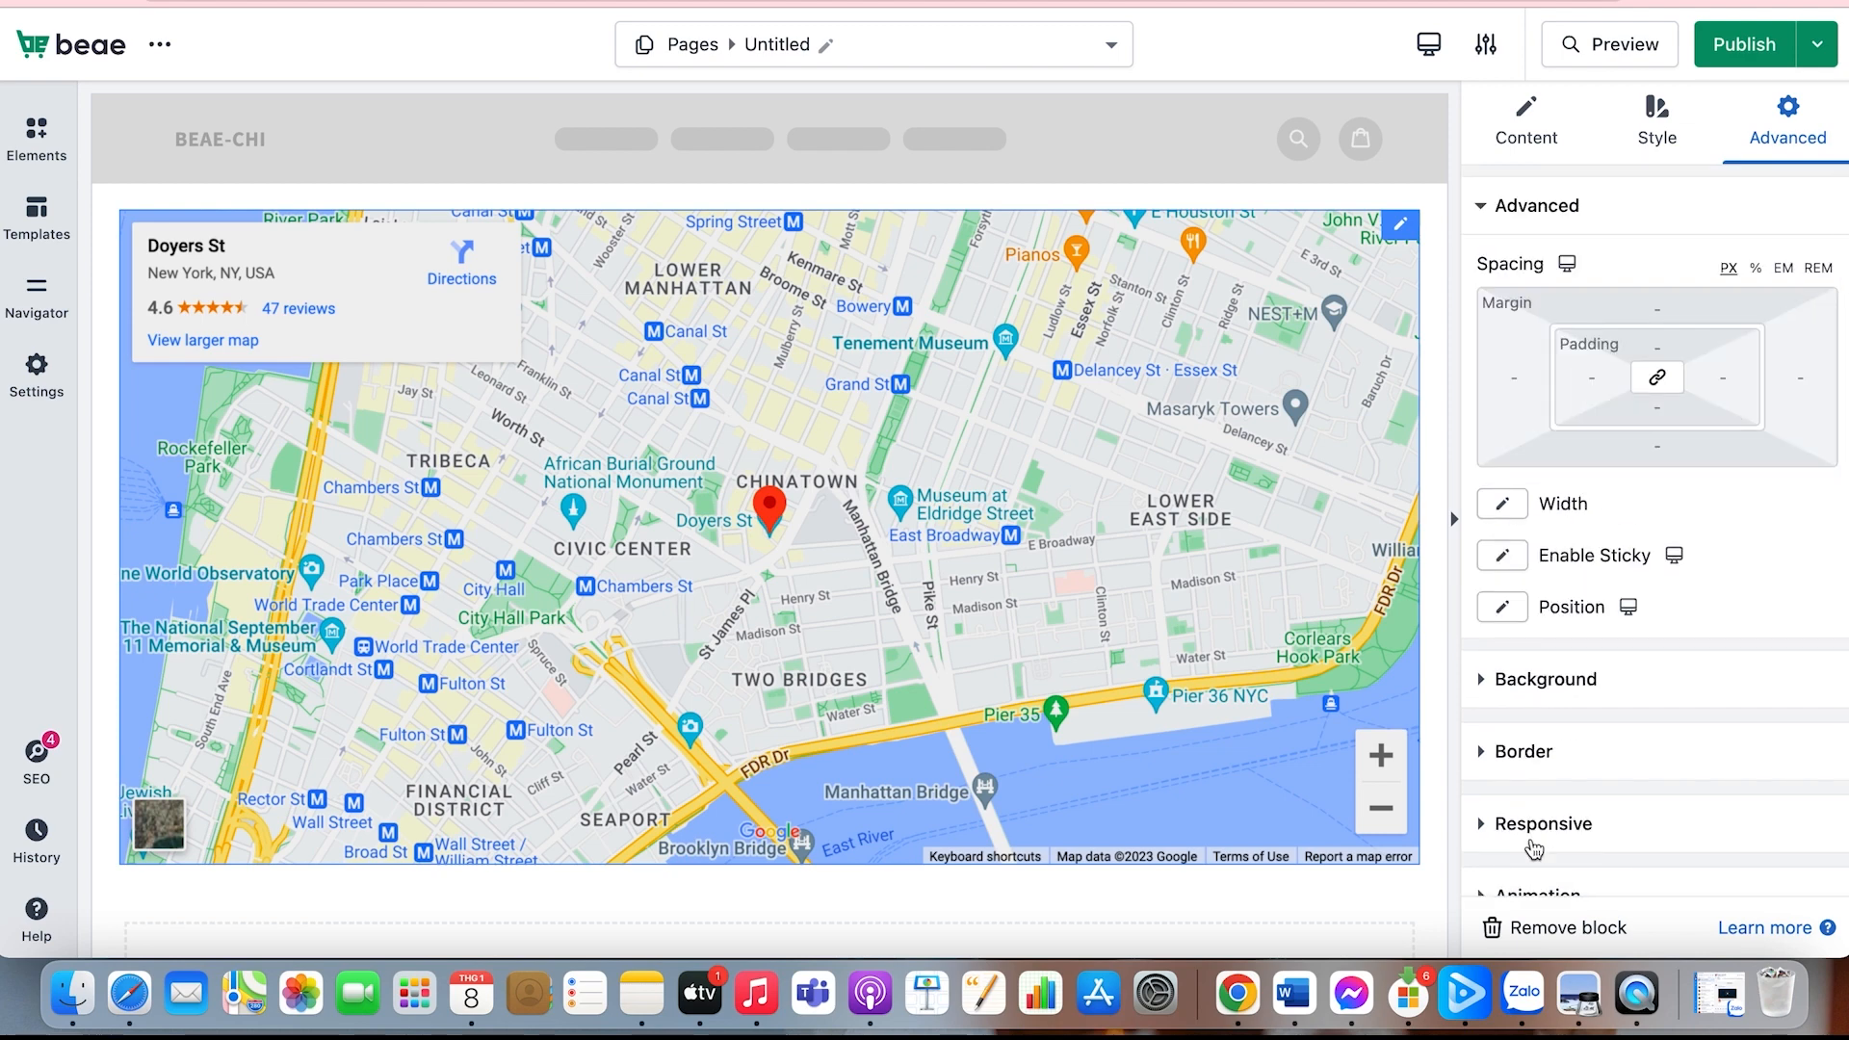
{"action": "left_click", "coordinate": [1654, 310]}
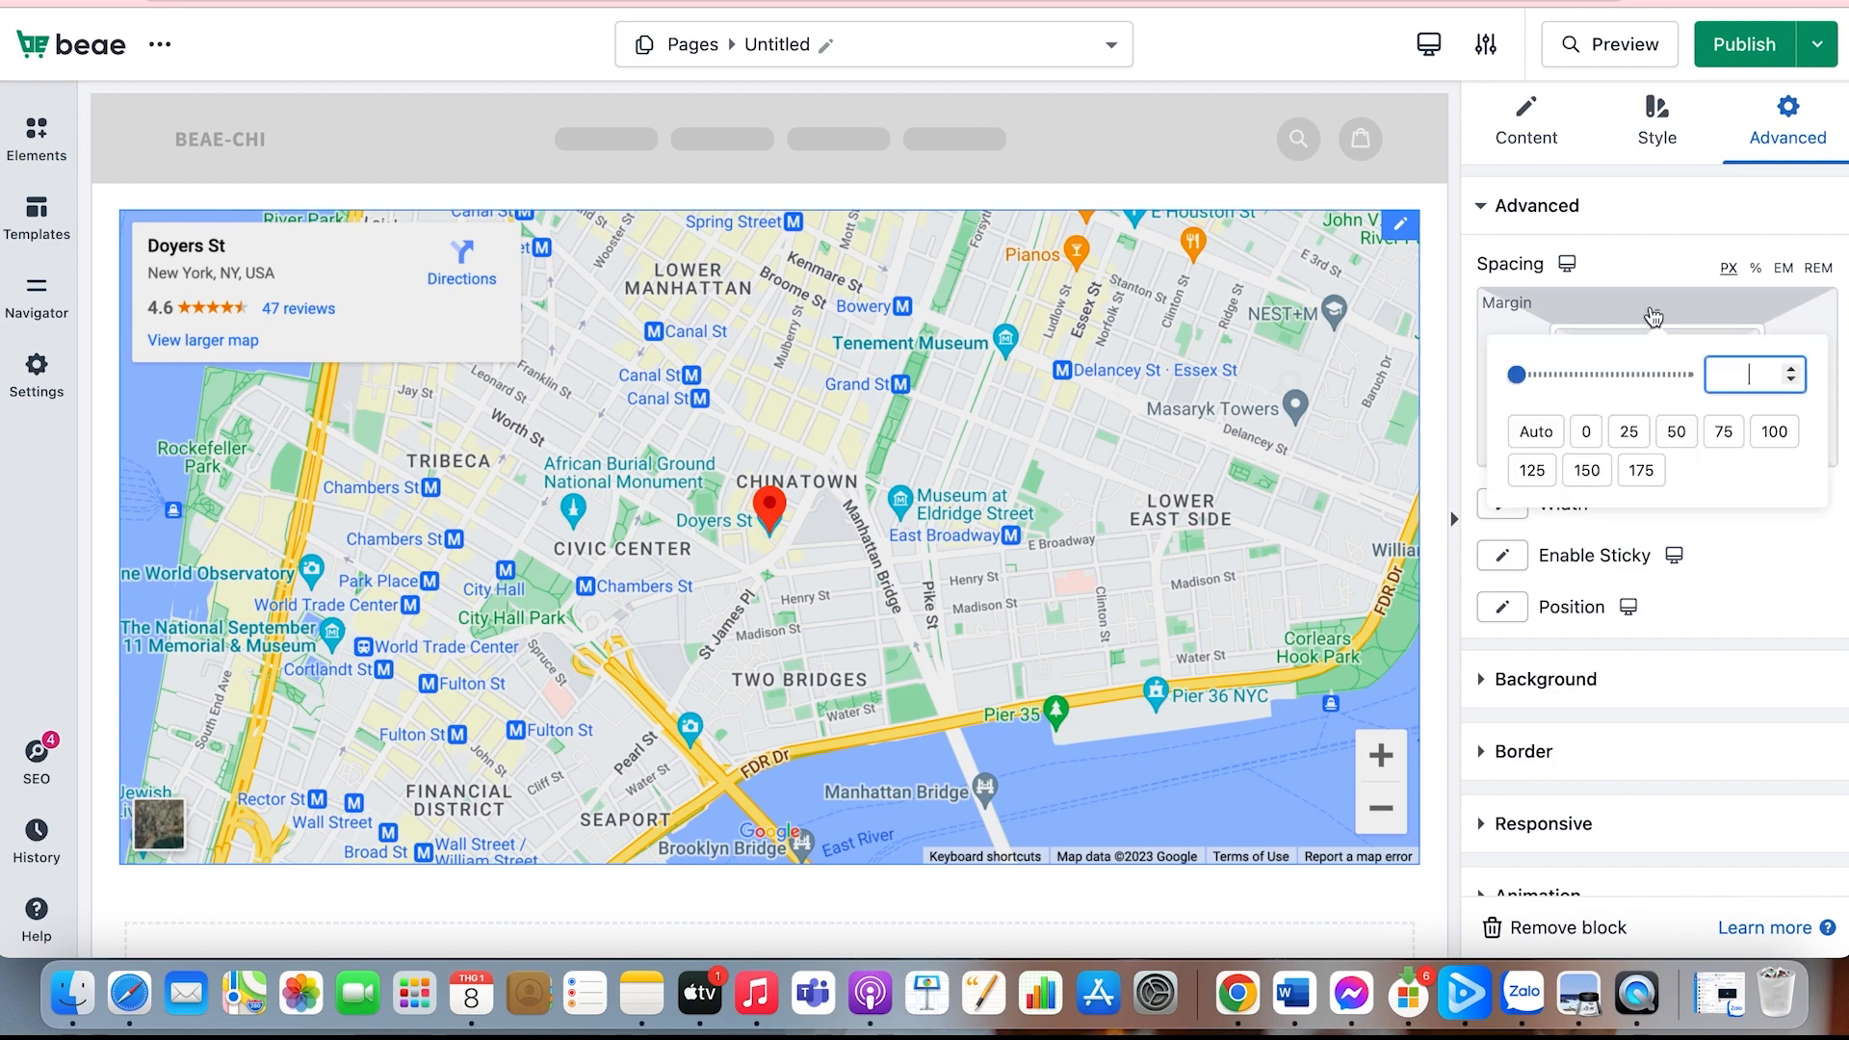
{"action": "left_click_drag", "start_coordinate": [1527, 372], "coordinate": [1634, 368]}
{"action": "left_click", "coordinate": [1628, 374]}
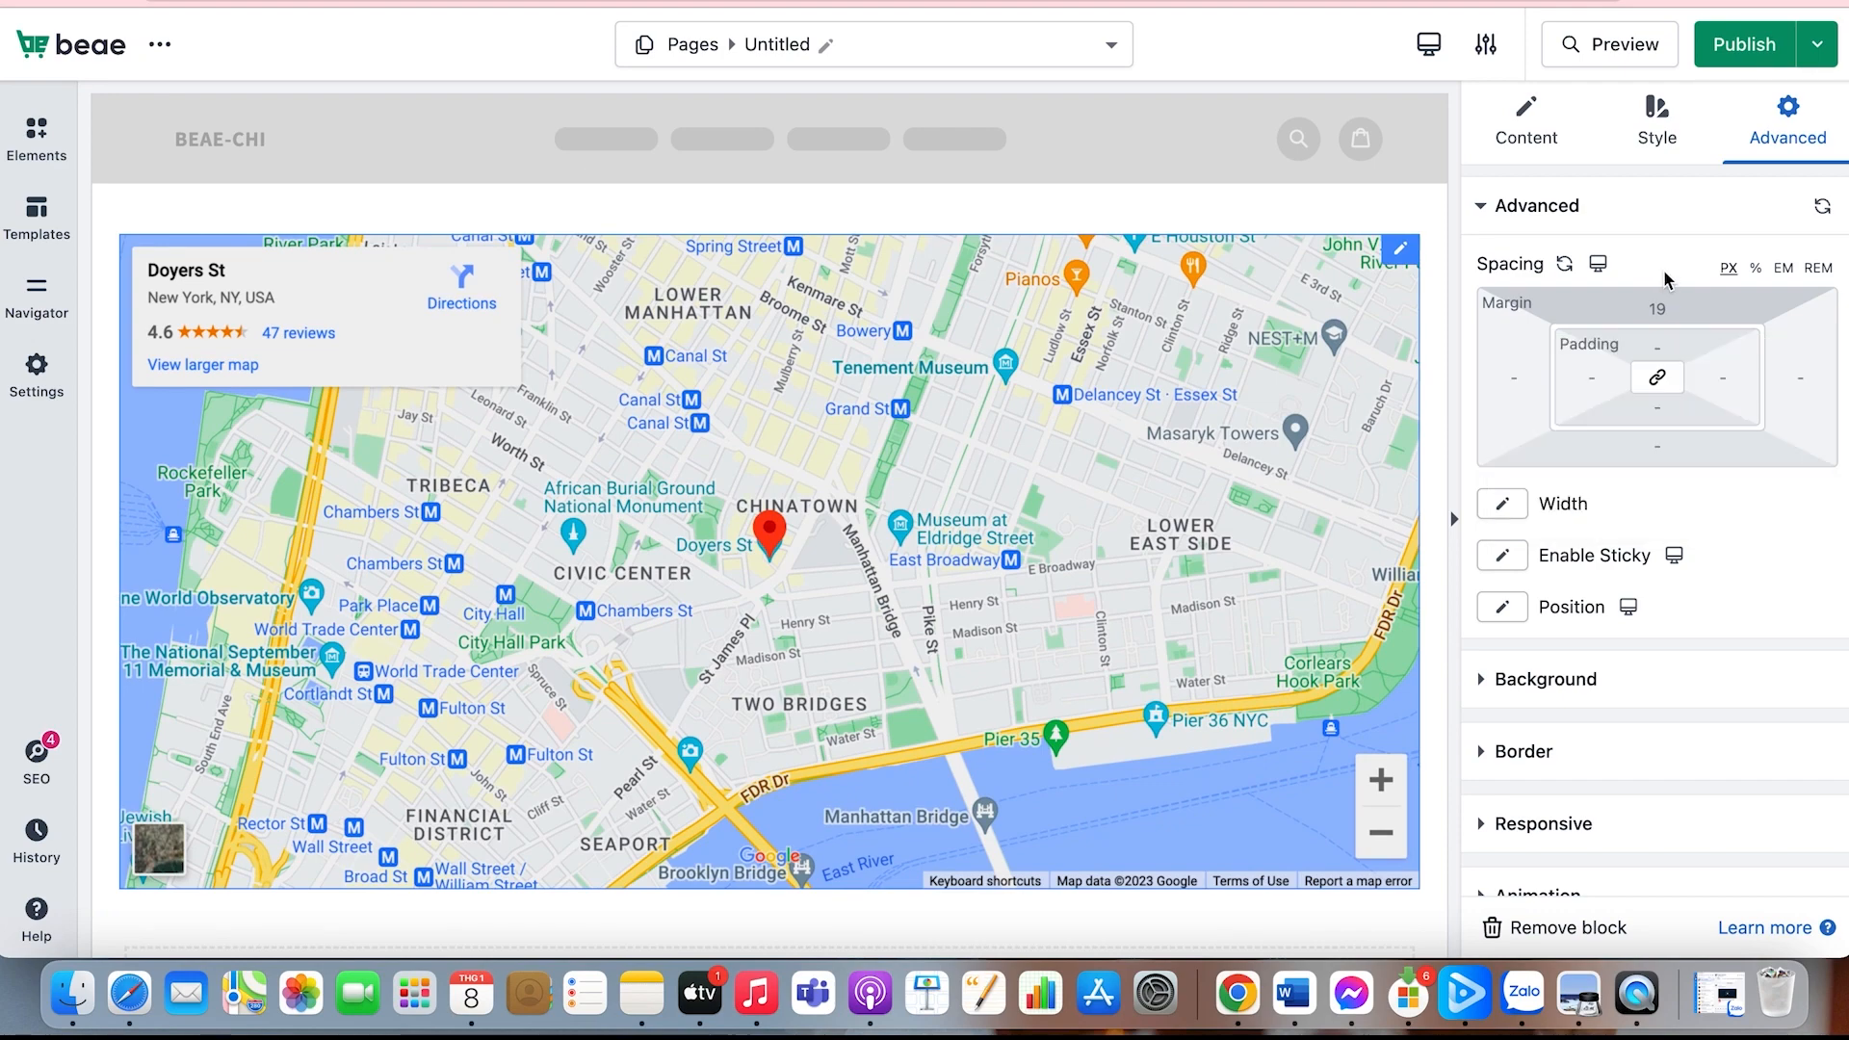
Step: Set the map's top padding to 3 px
{"action": "left_click", "coordinate": [1651, 352]}
{"action": "mouse_move", "coordinate": [1516, 412]}
{"action": "left_mouse_down"}
{"action": "mouse_move", "coordinate": [1650, 424]}
{"action": "mouse_move", "coordinate": [1517, 424]}
{"action": "left_mouse_up"}
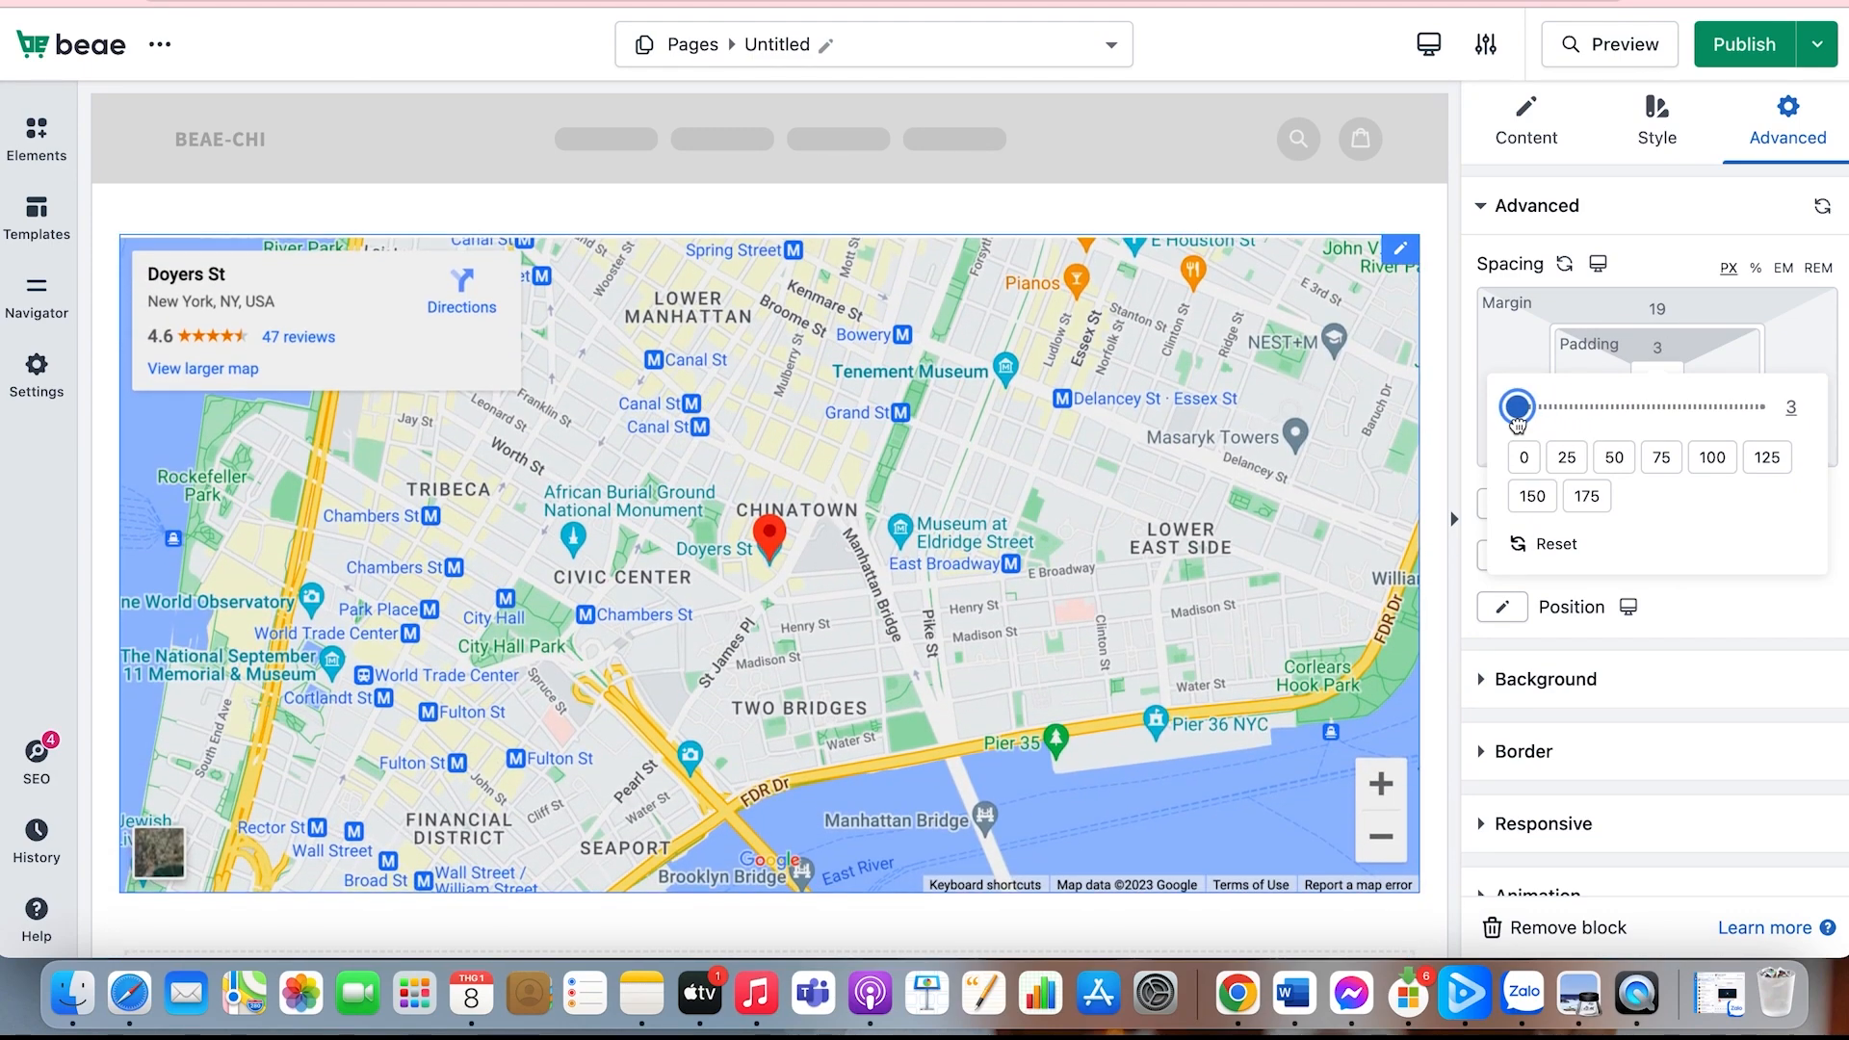
{"action": "left_click", "coordinate": [1649, 282]}
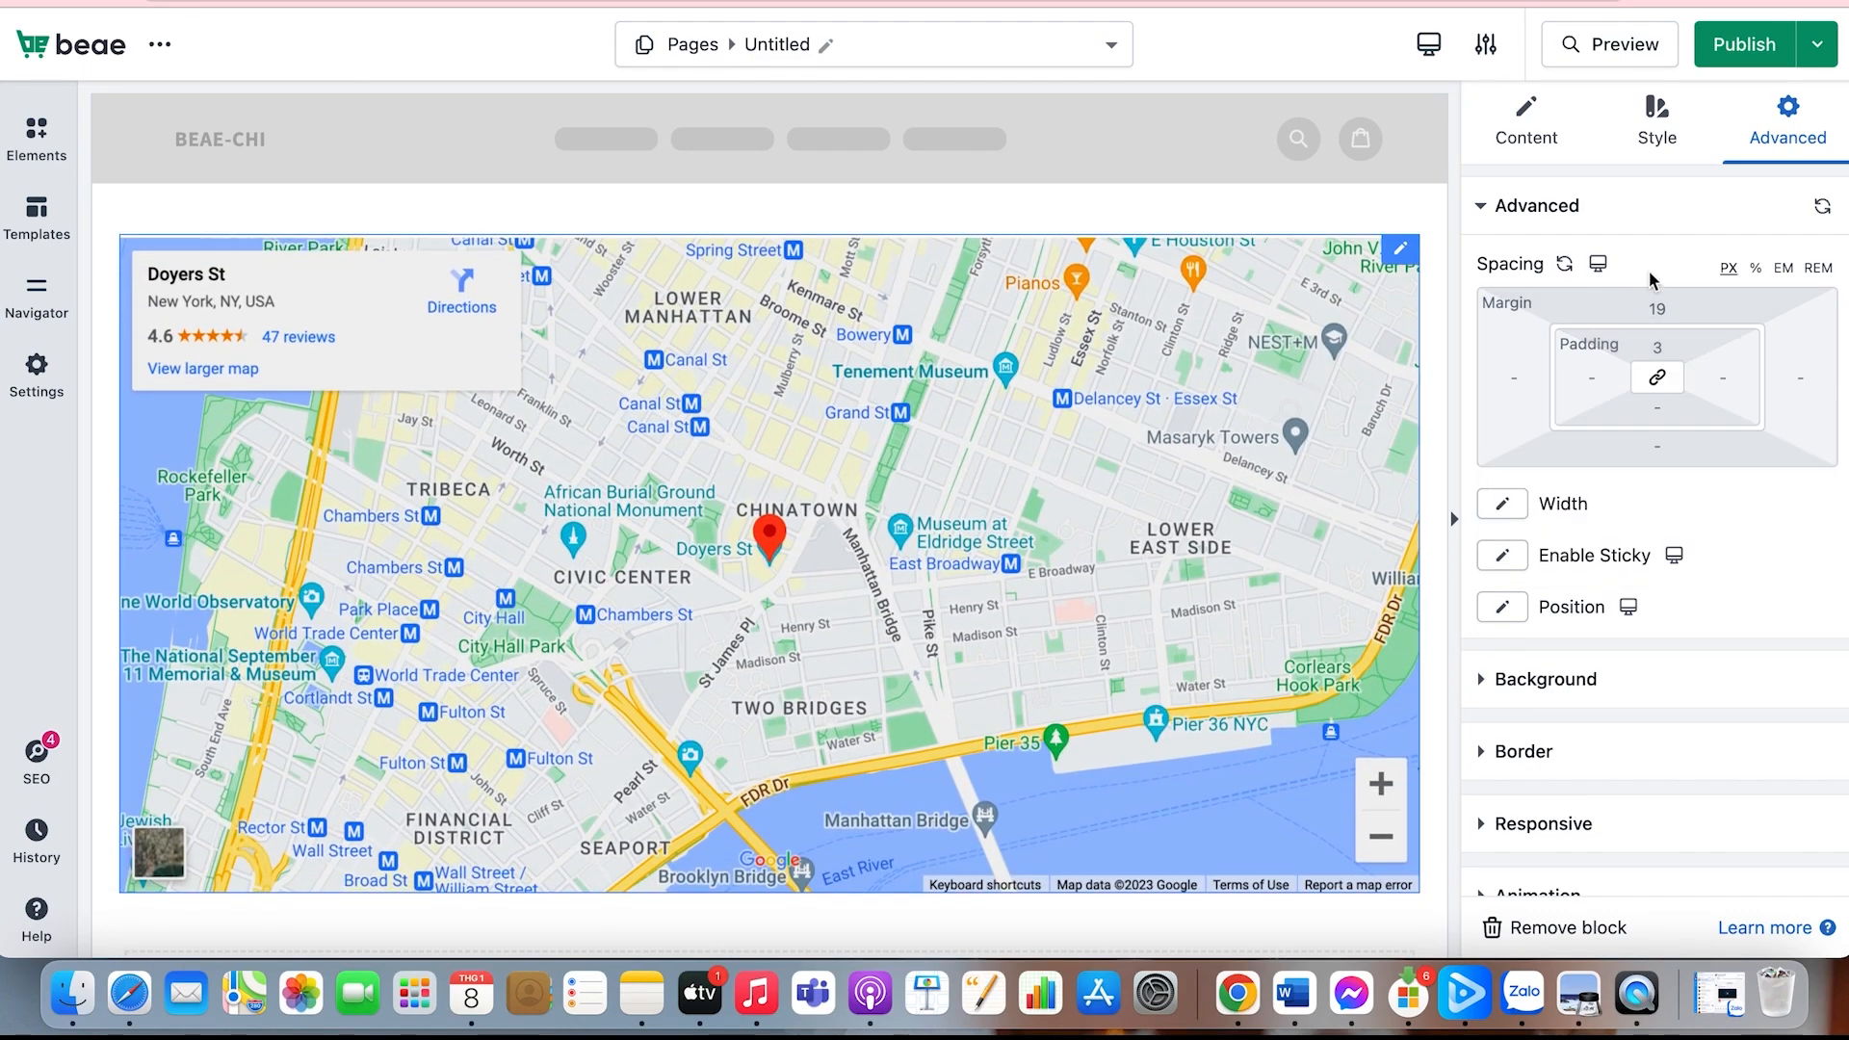
Step: Try the Full Width and Inline (auto) options for the map's width
{"action": "left_click", "coordinate": [1501, 505]}
{"action": "left_click", "coordinate": [1518, 573]}
{"action": "left_click", "coordinate": [1502, 504]}
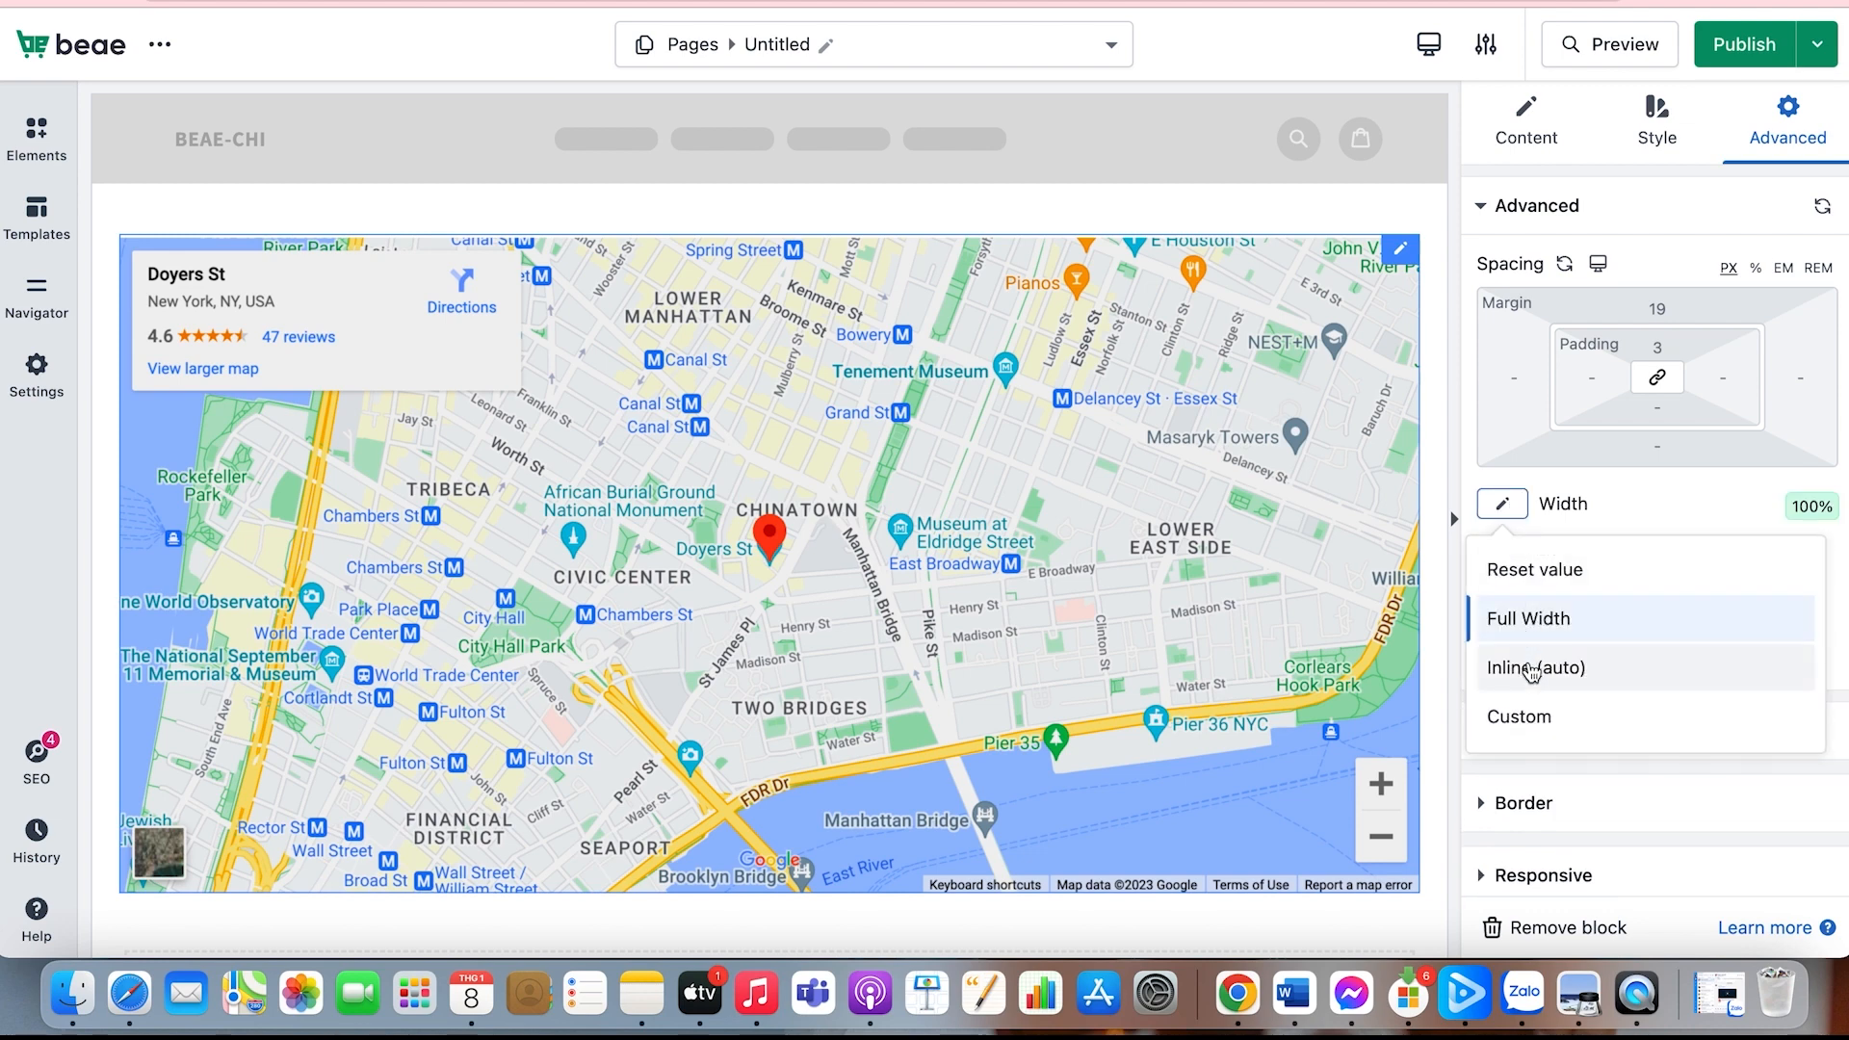
{"action": "left_click", "coordinate": [1532, 669]}
Step: Switch the map's width to Custom and set the custom width to 1000 px
{"action": "left_click", "coordinate": [1503, 504]}
{"action": "left_click", "coordinate": [1554, 713]}
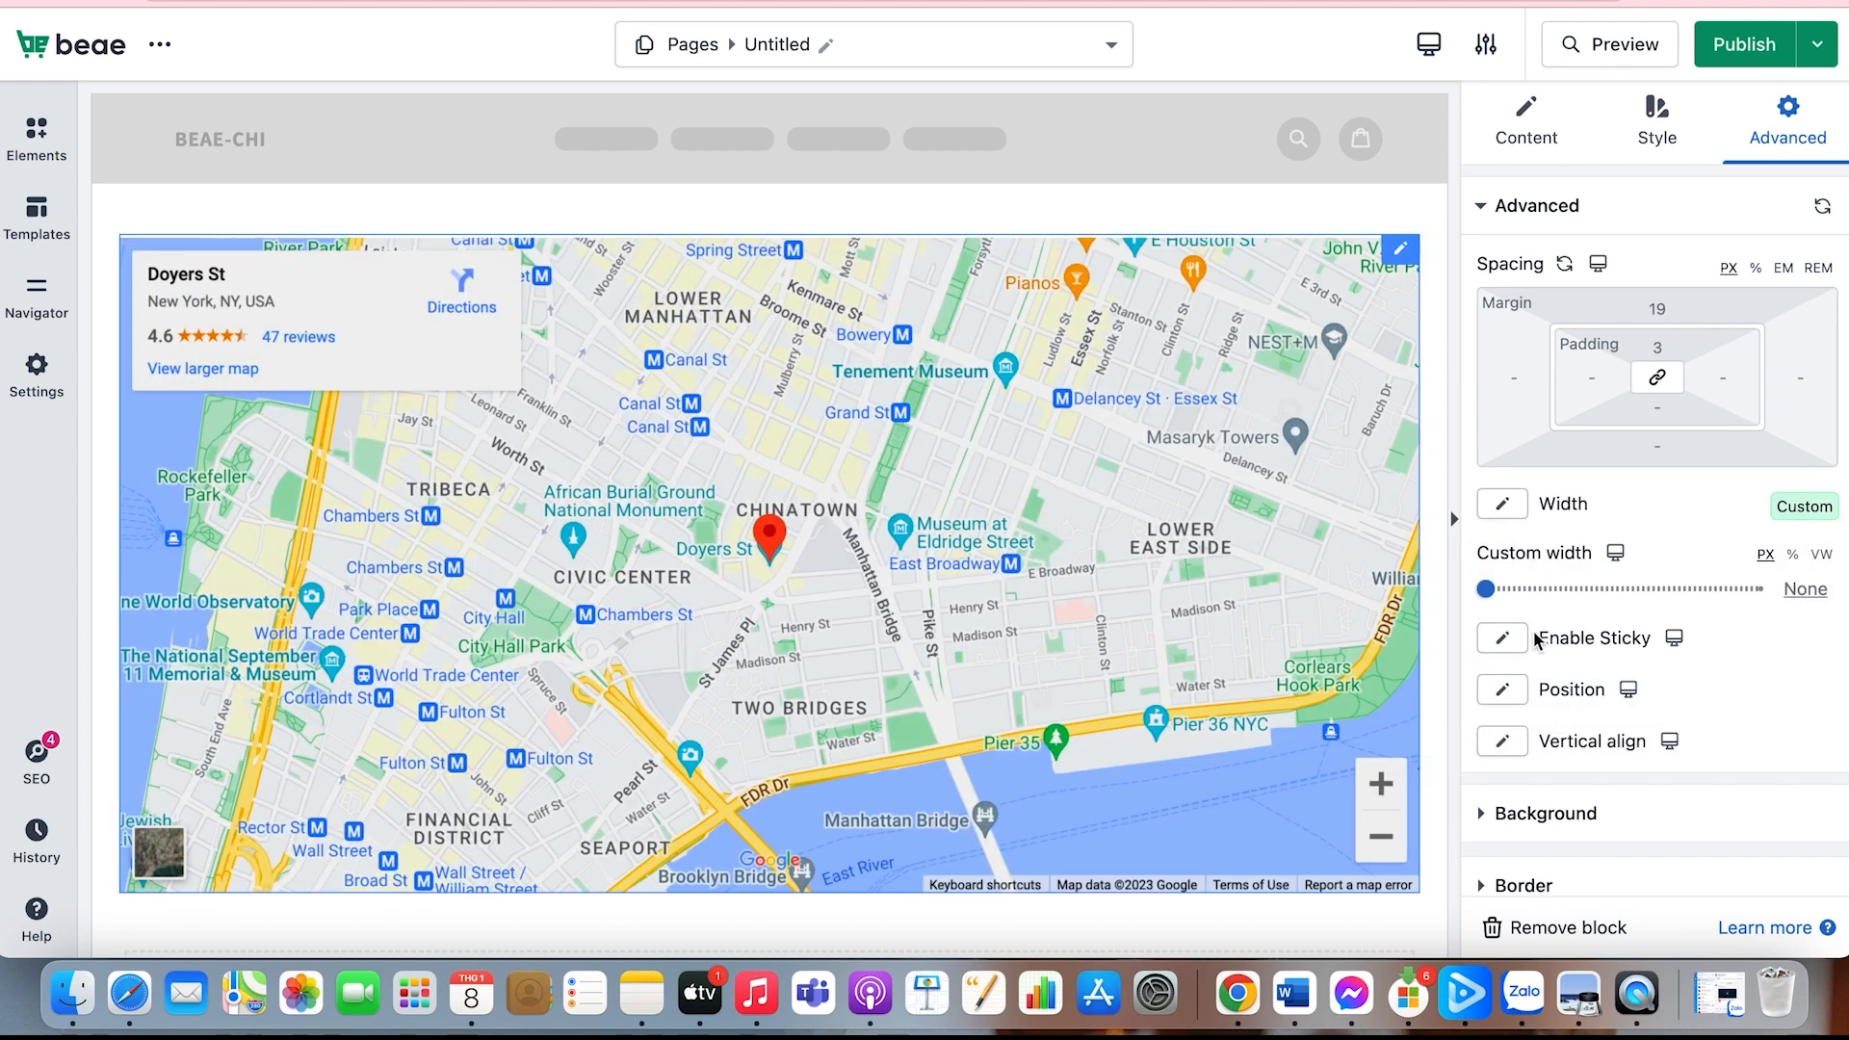
{"action": "scroll", "coordinate": [1538, 640], "scroll_direction": "down", "scroll_amount": 2}
{"action": "left_click_drag", "start_coordinate": [1486, 499], "coordinate": [1759, 540]}
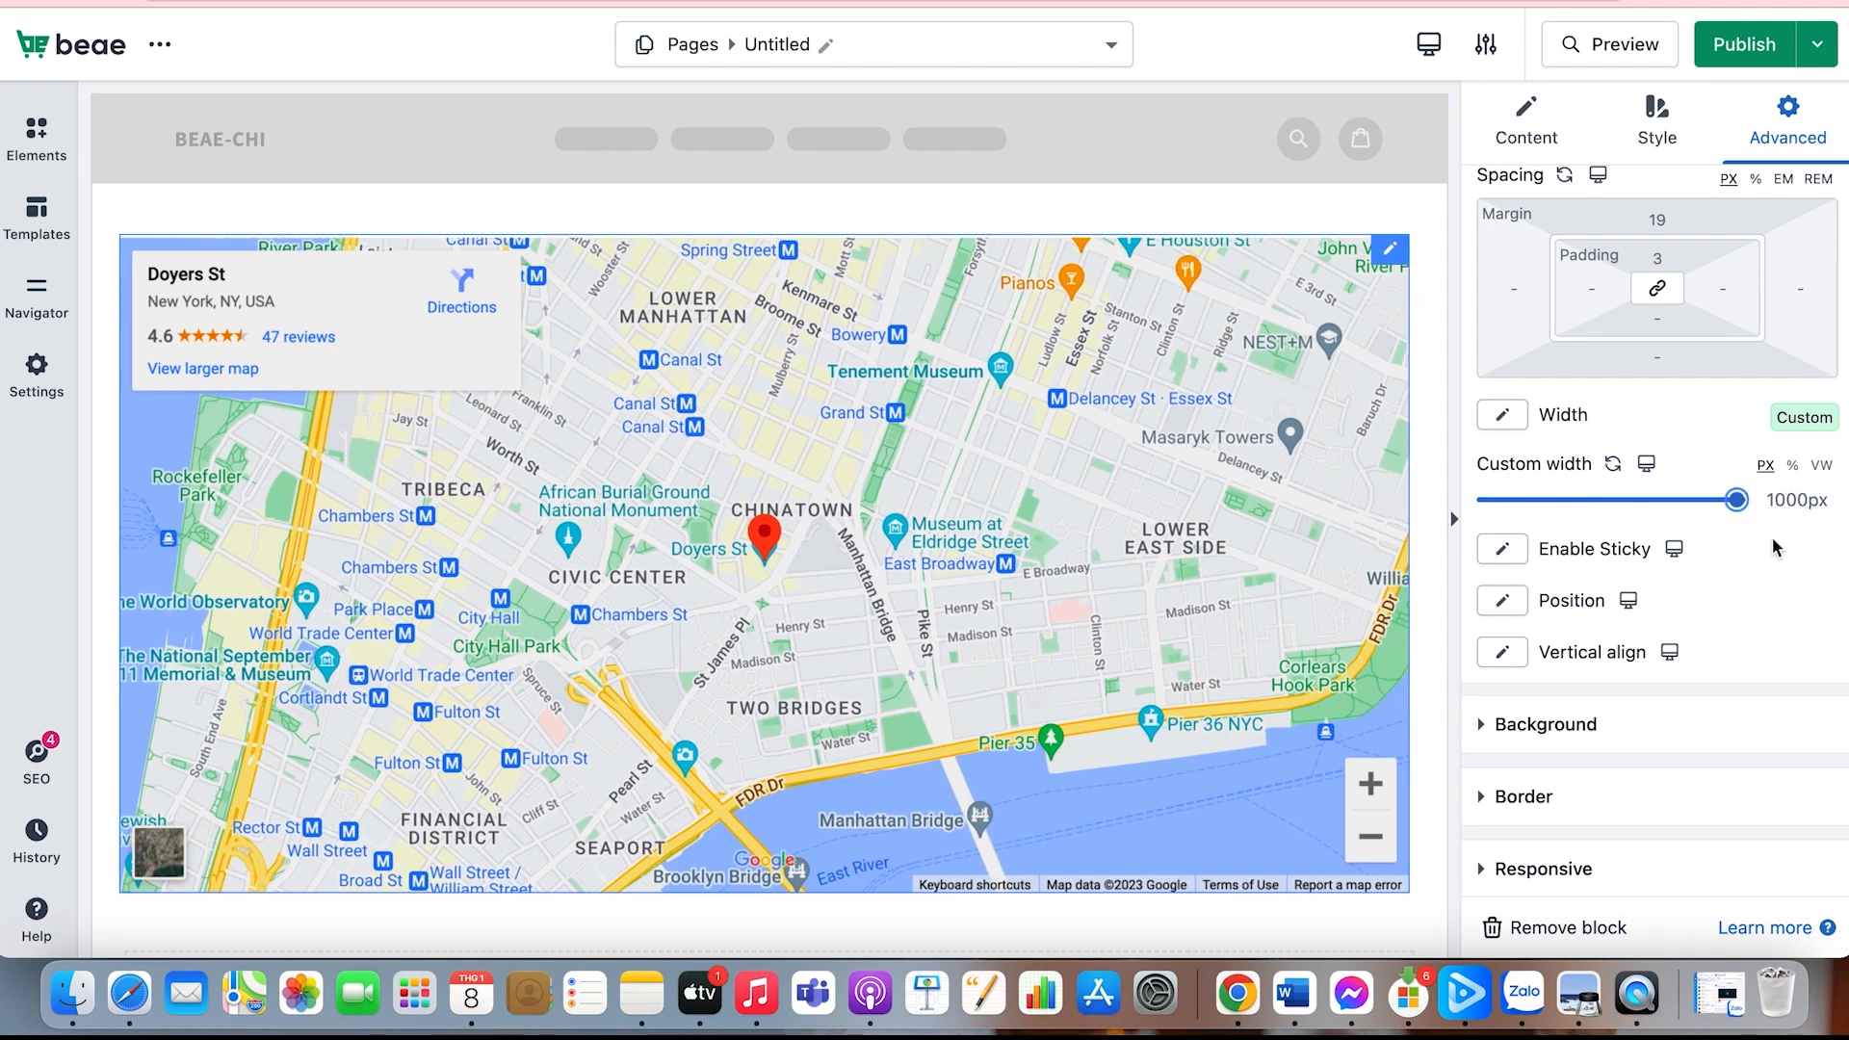
Step: Set the map's position to Relative
{"action": "left_click", "coordinate": [1503, 601]}
{"action": "left_click", "coordinate": [1544, 667]}
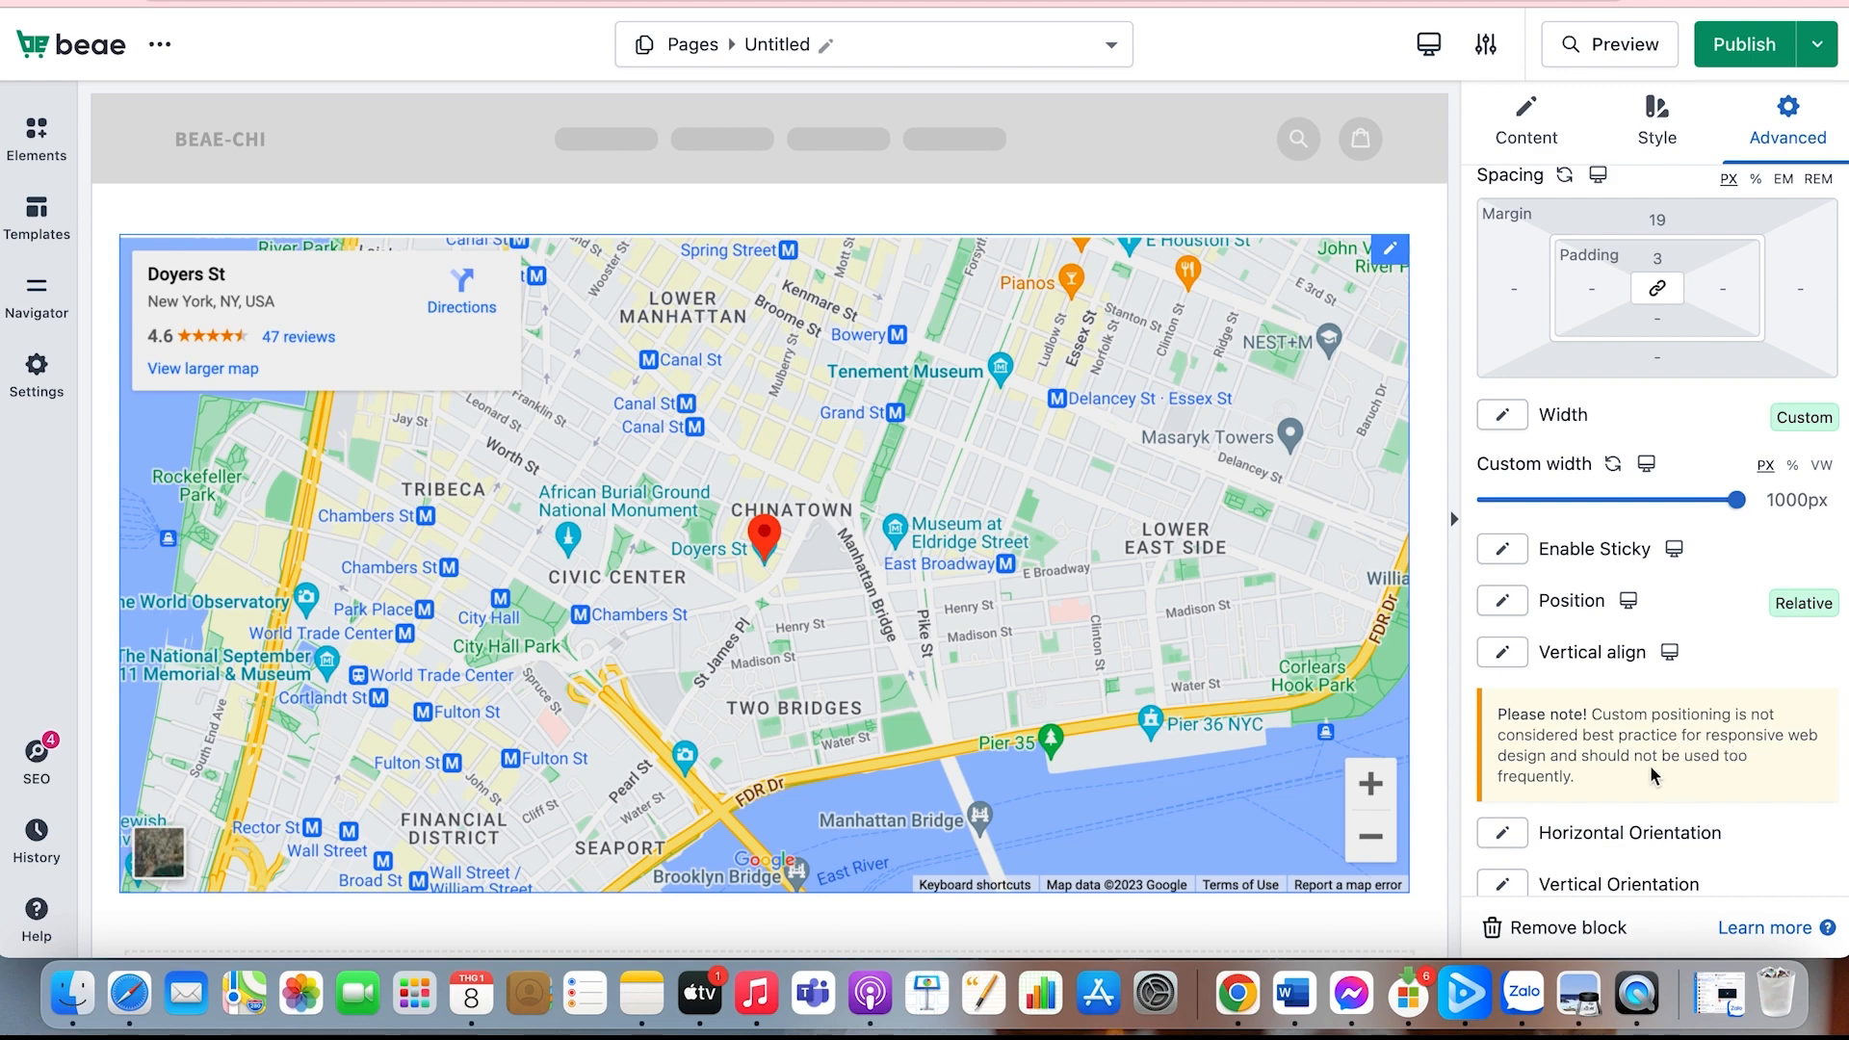
Step: Try the None and Stick on top options for the map's sticky behaviour
{"action": "left_click", "coordinate": [1510, 554]}
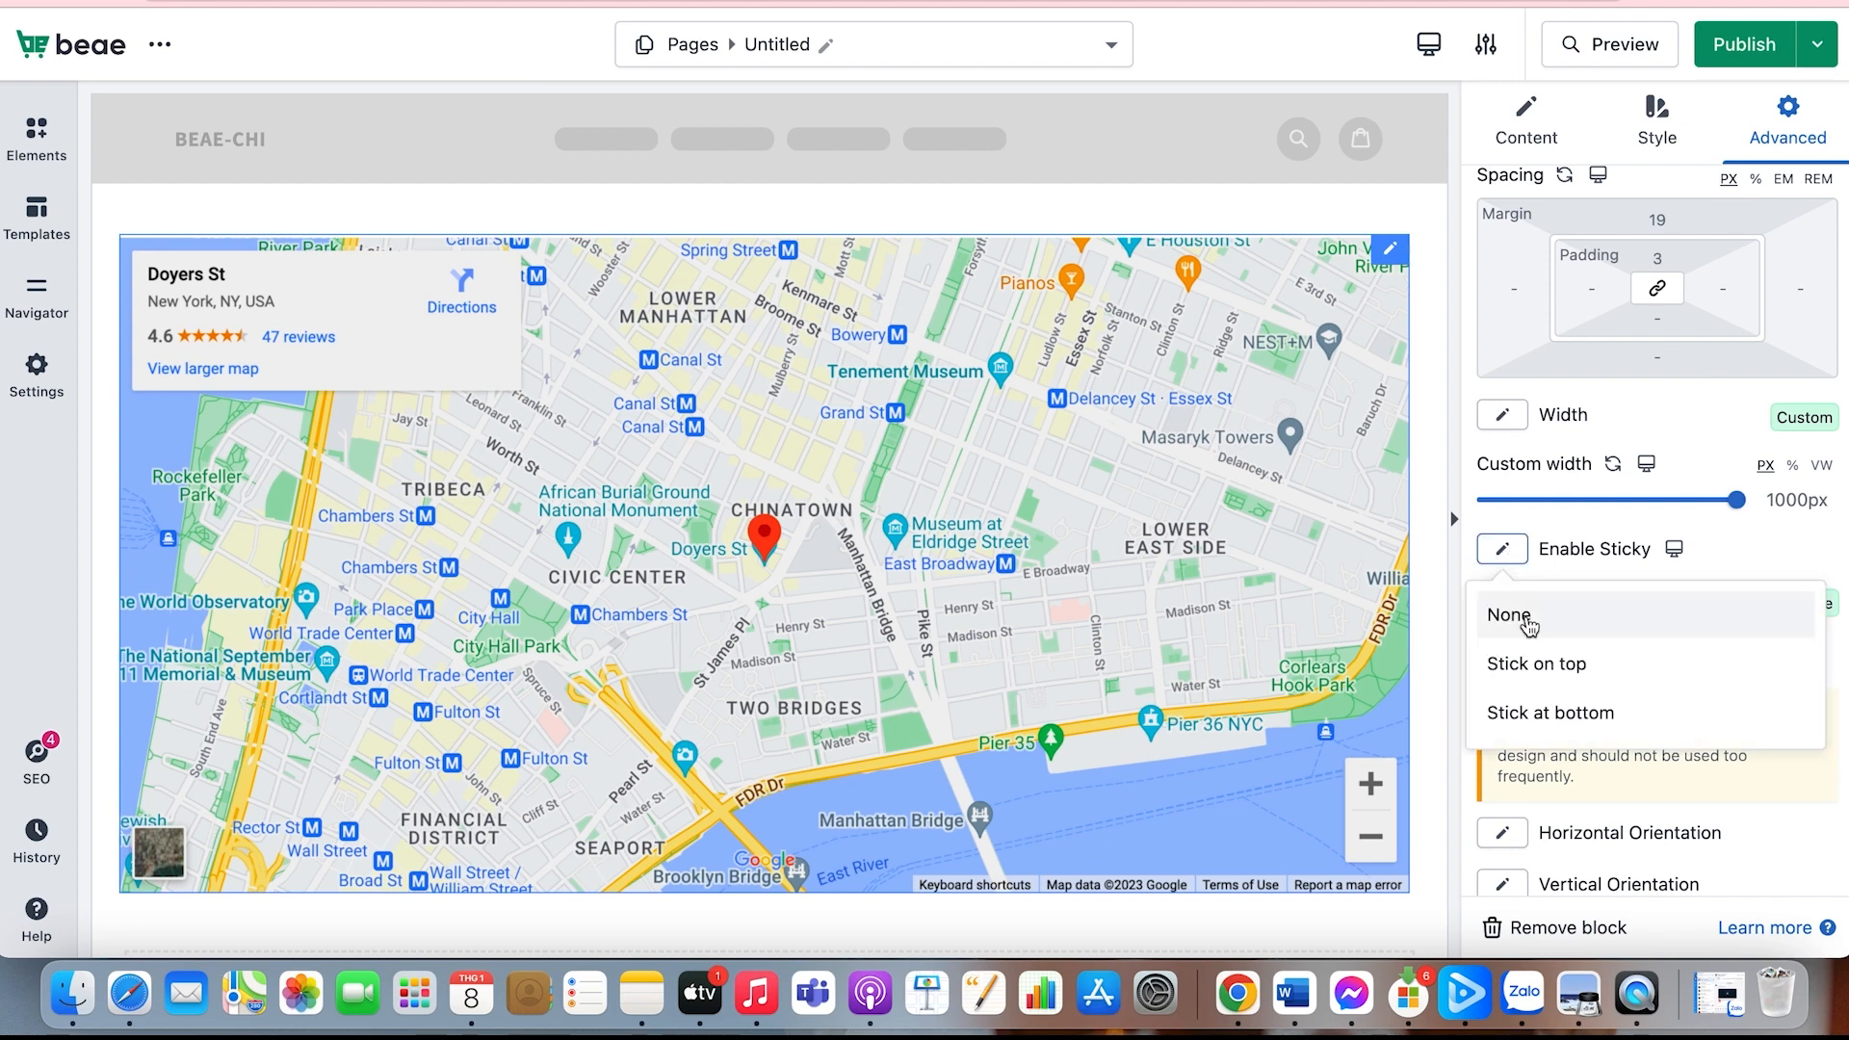
{"action": "left_click", "coordinate": [1529, 626]}
{"action": "left_click", "coordinate": [1501, 547]}
{"action": "left_click", "coordinate": [1531, 713]}
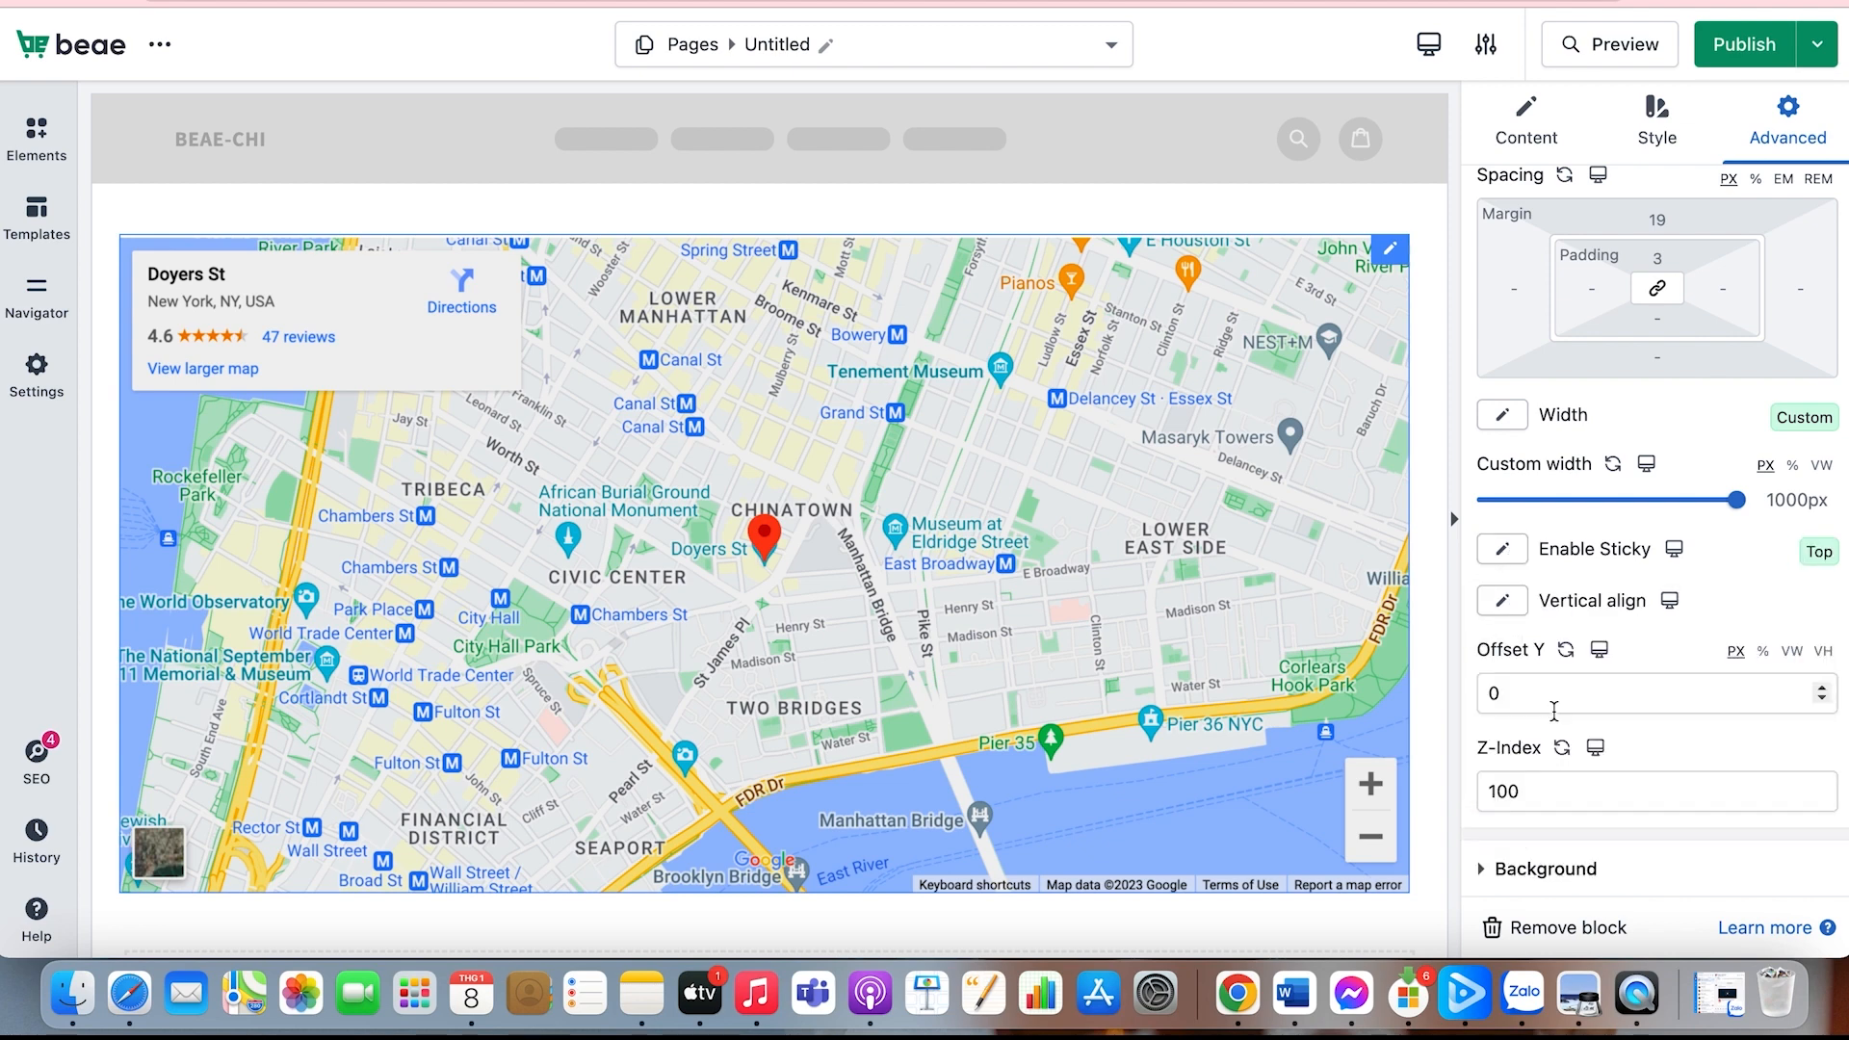
{"action": "scroll", "coordinate": [1324, 664], "scroll_direction": "down", "scroll_amount": 2}
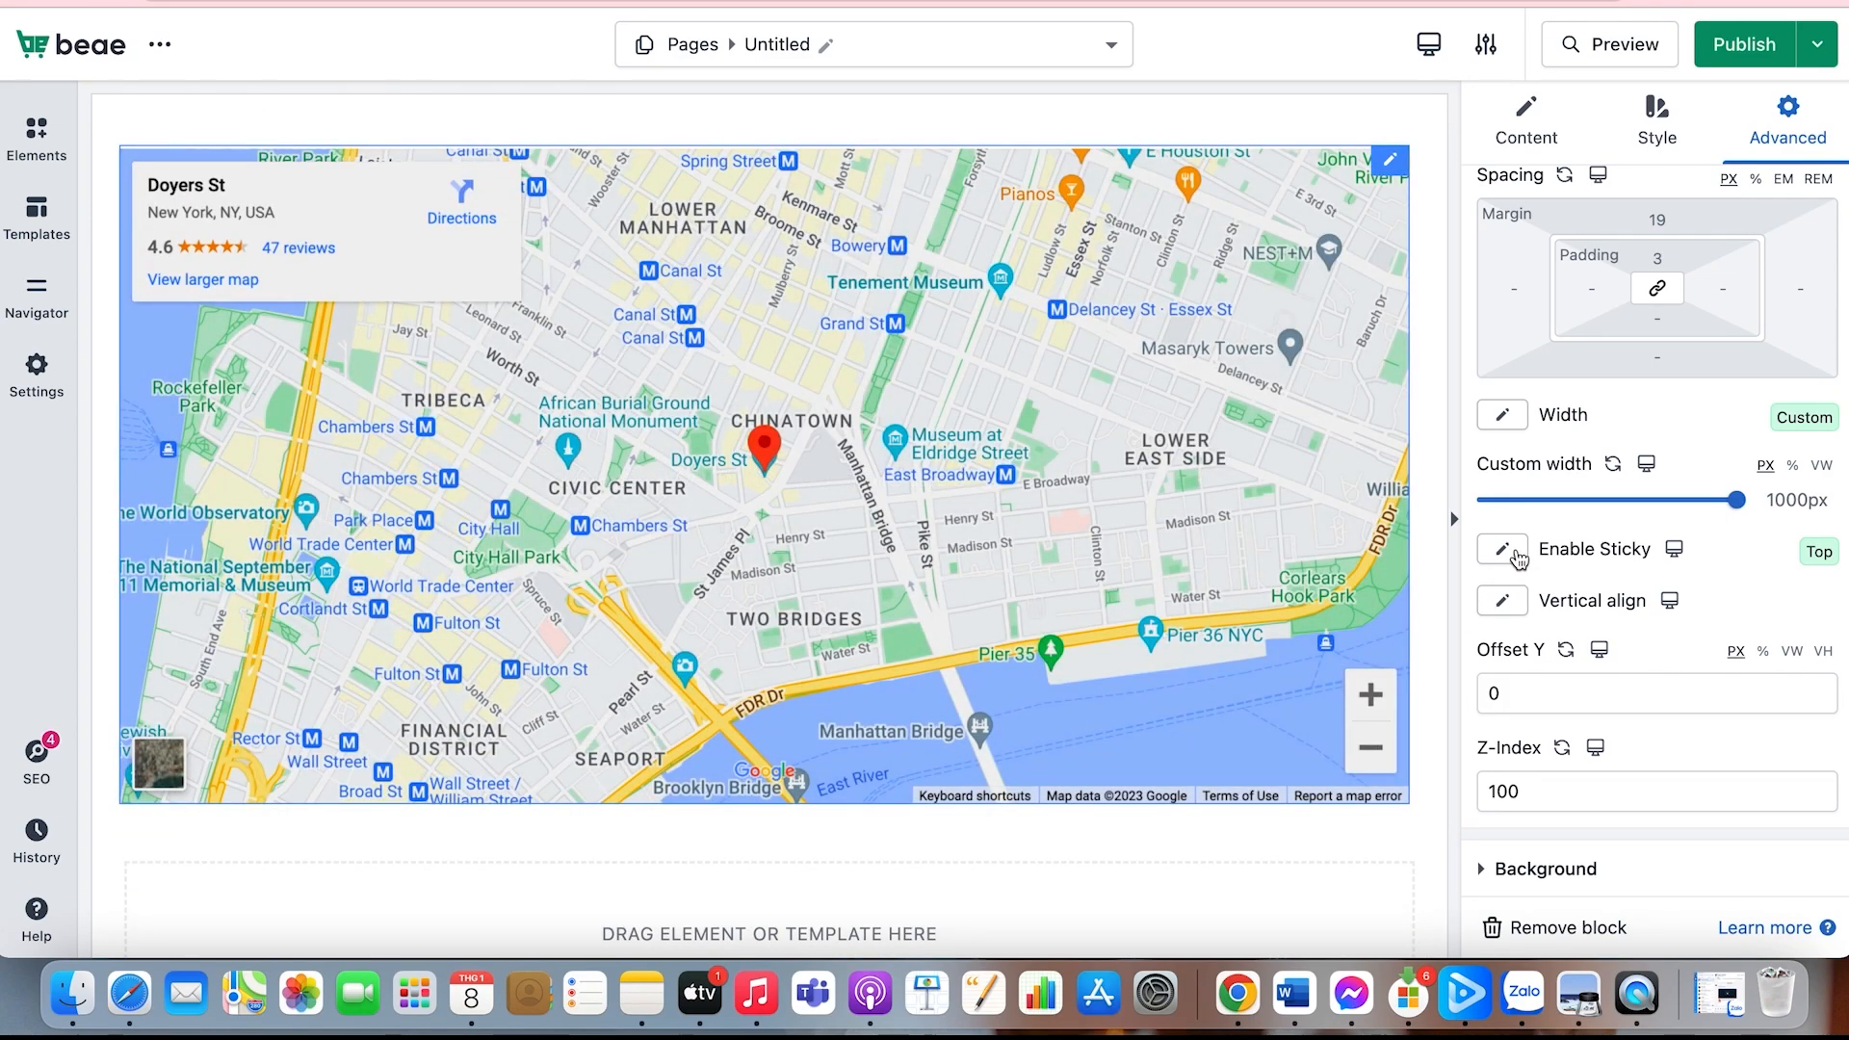
Step: Set the map's sticky behaviour to Stick at bottom
{"action": "left_click", "coordinate": [1504, 550]}
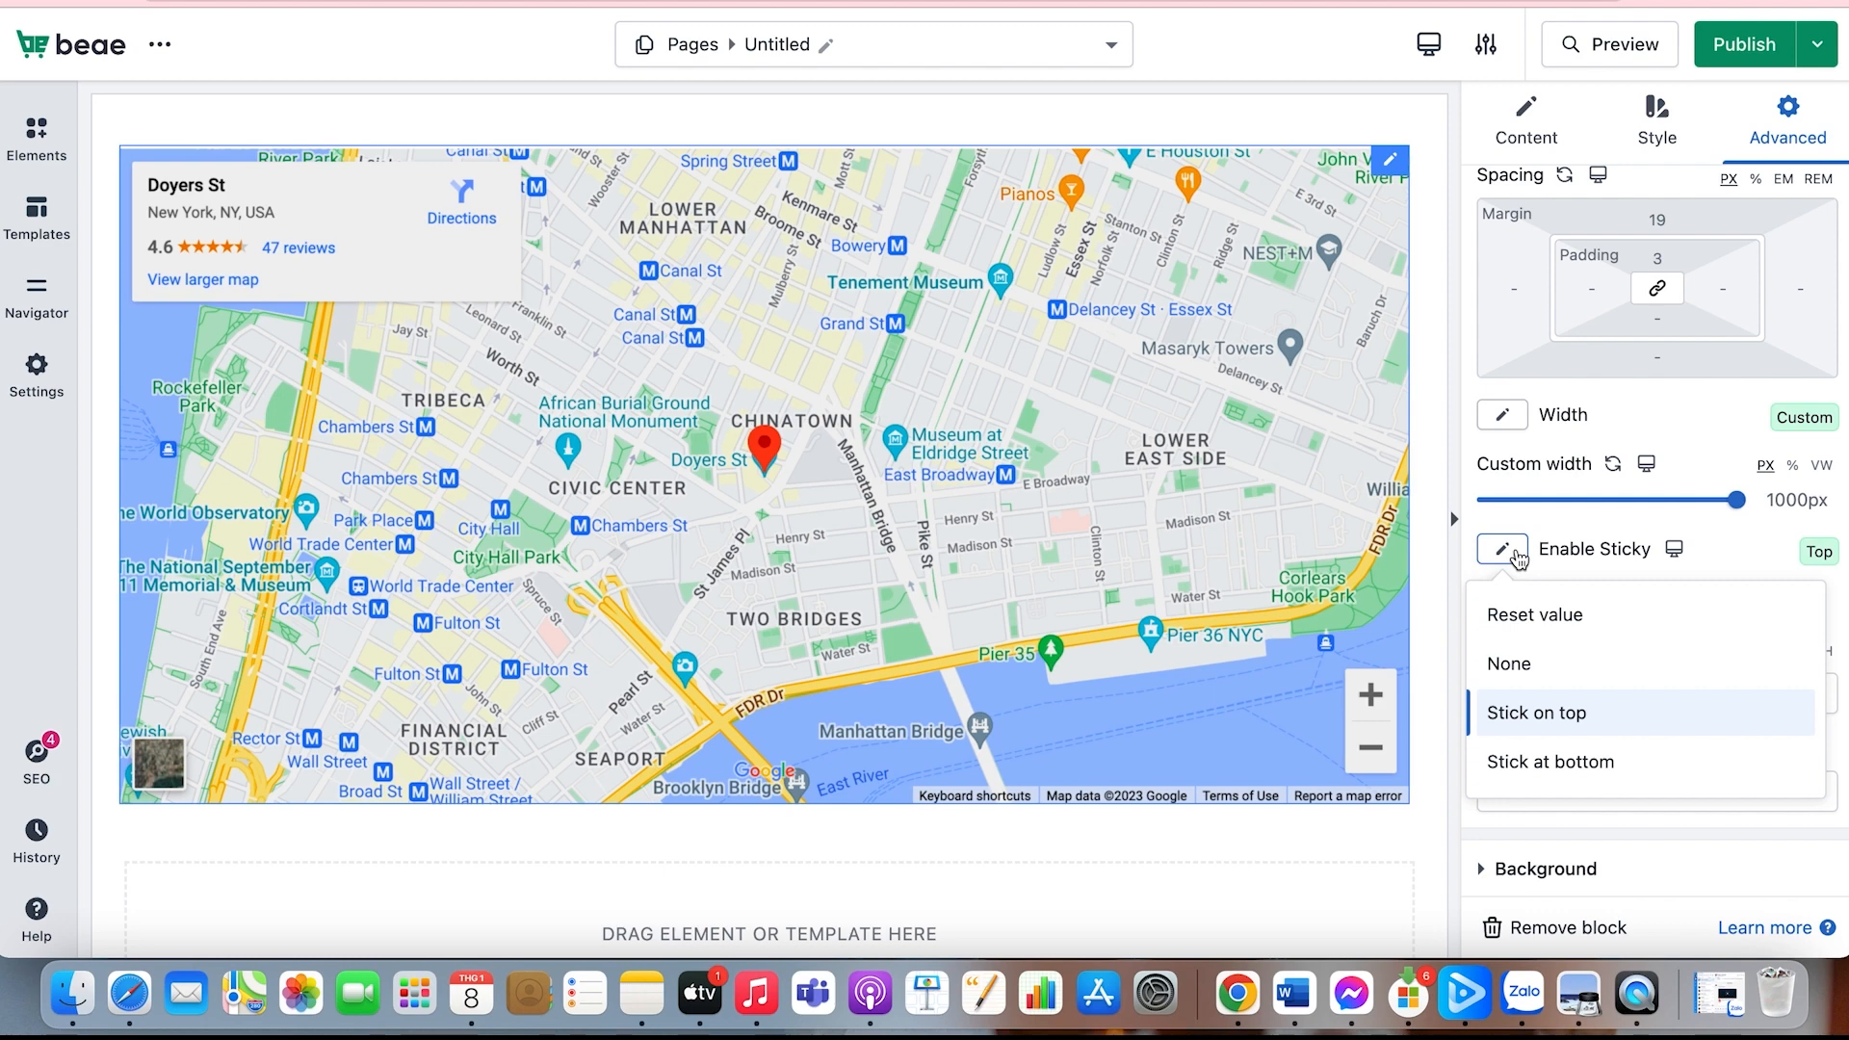
{"action": "left_click", "coordinate": [1565, 761]}
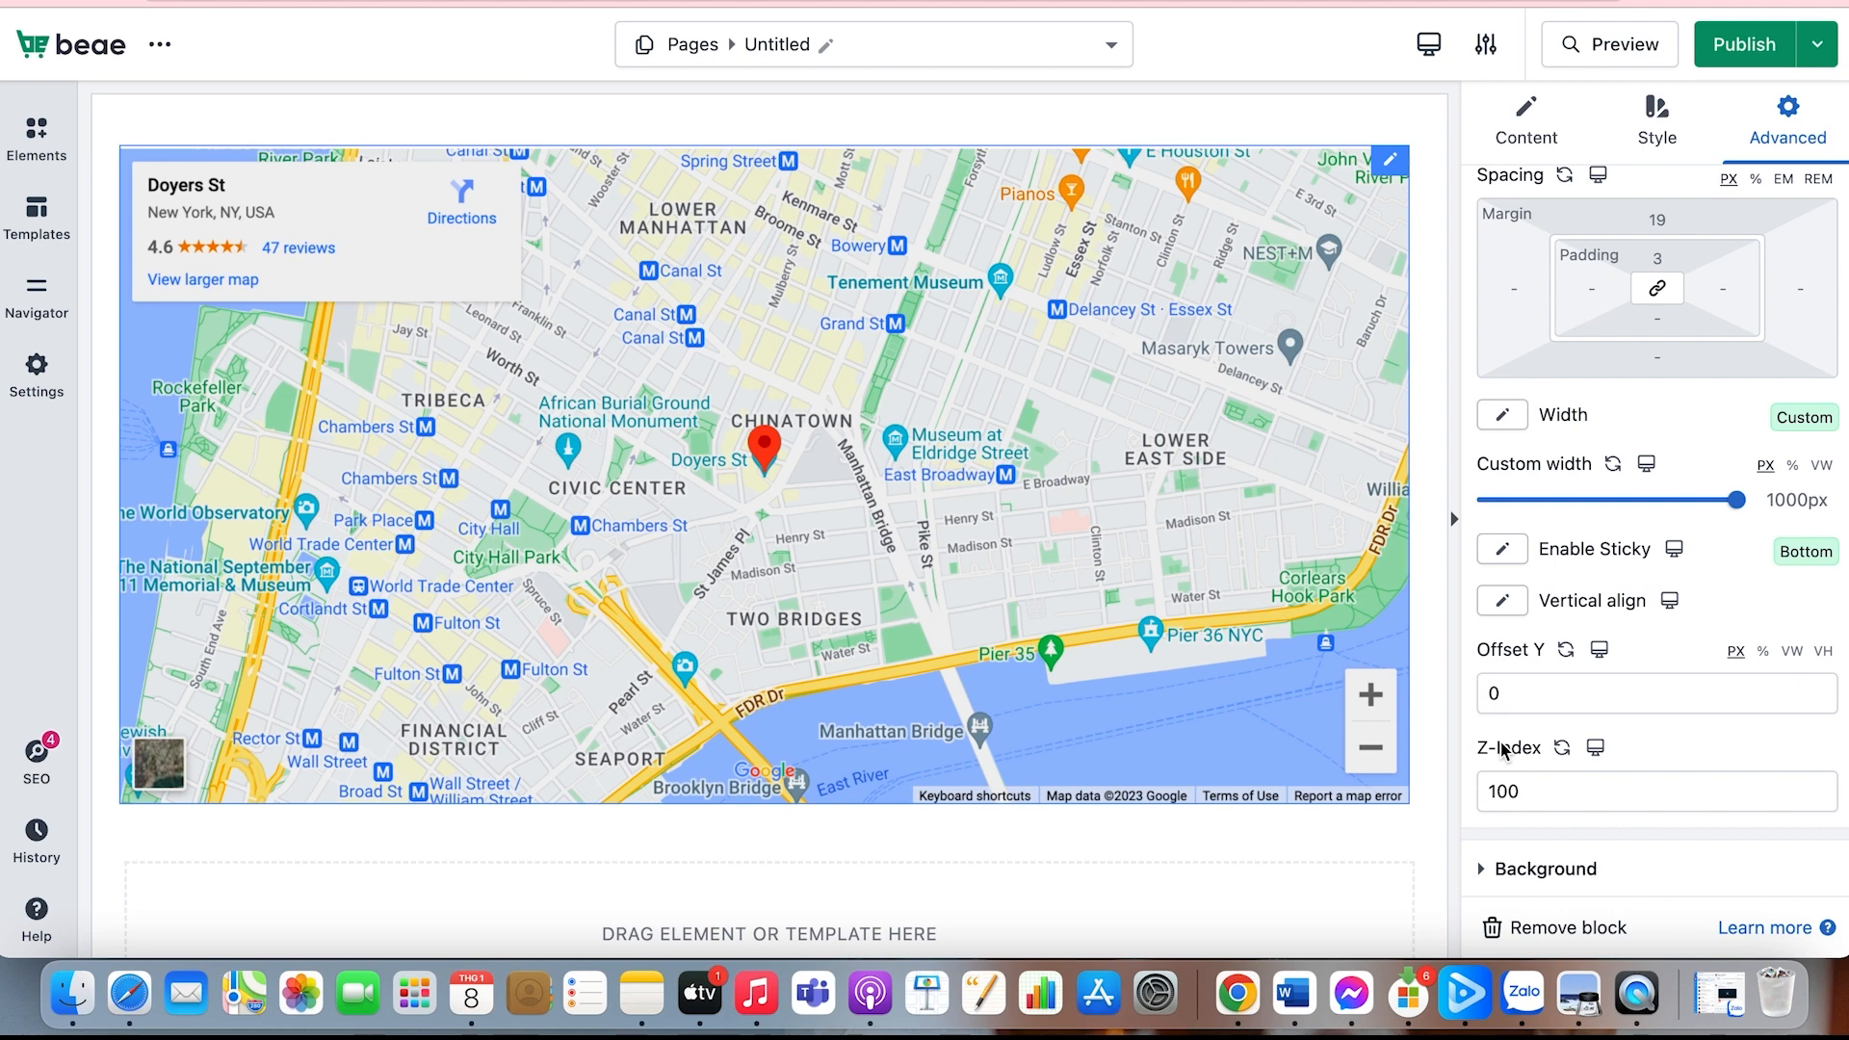
Step: Switch to the mobile layout and try a custom width for the map there
{"action": "scroll", "coordinate": [1504, 749], "scroll_direction": "down", "scroll_amount": 5}
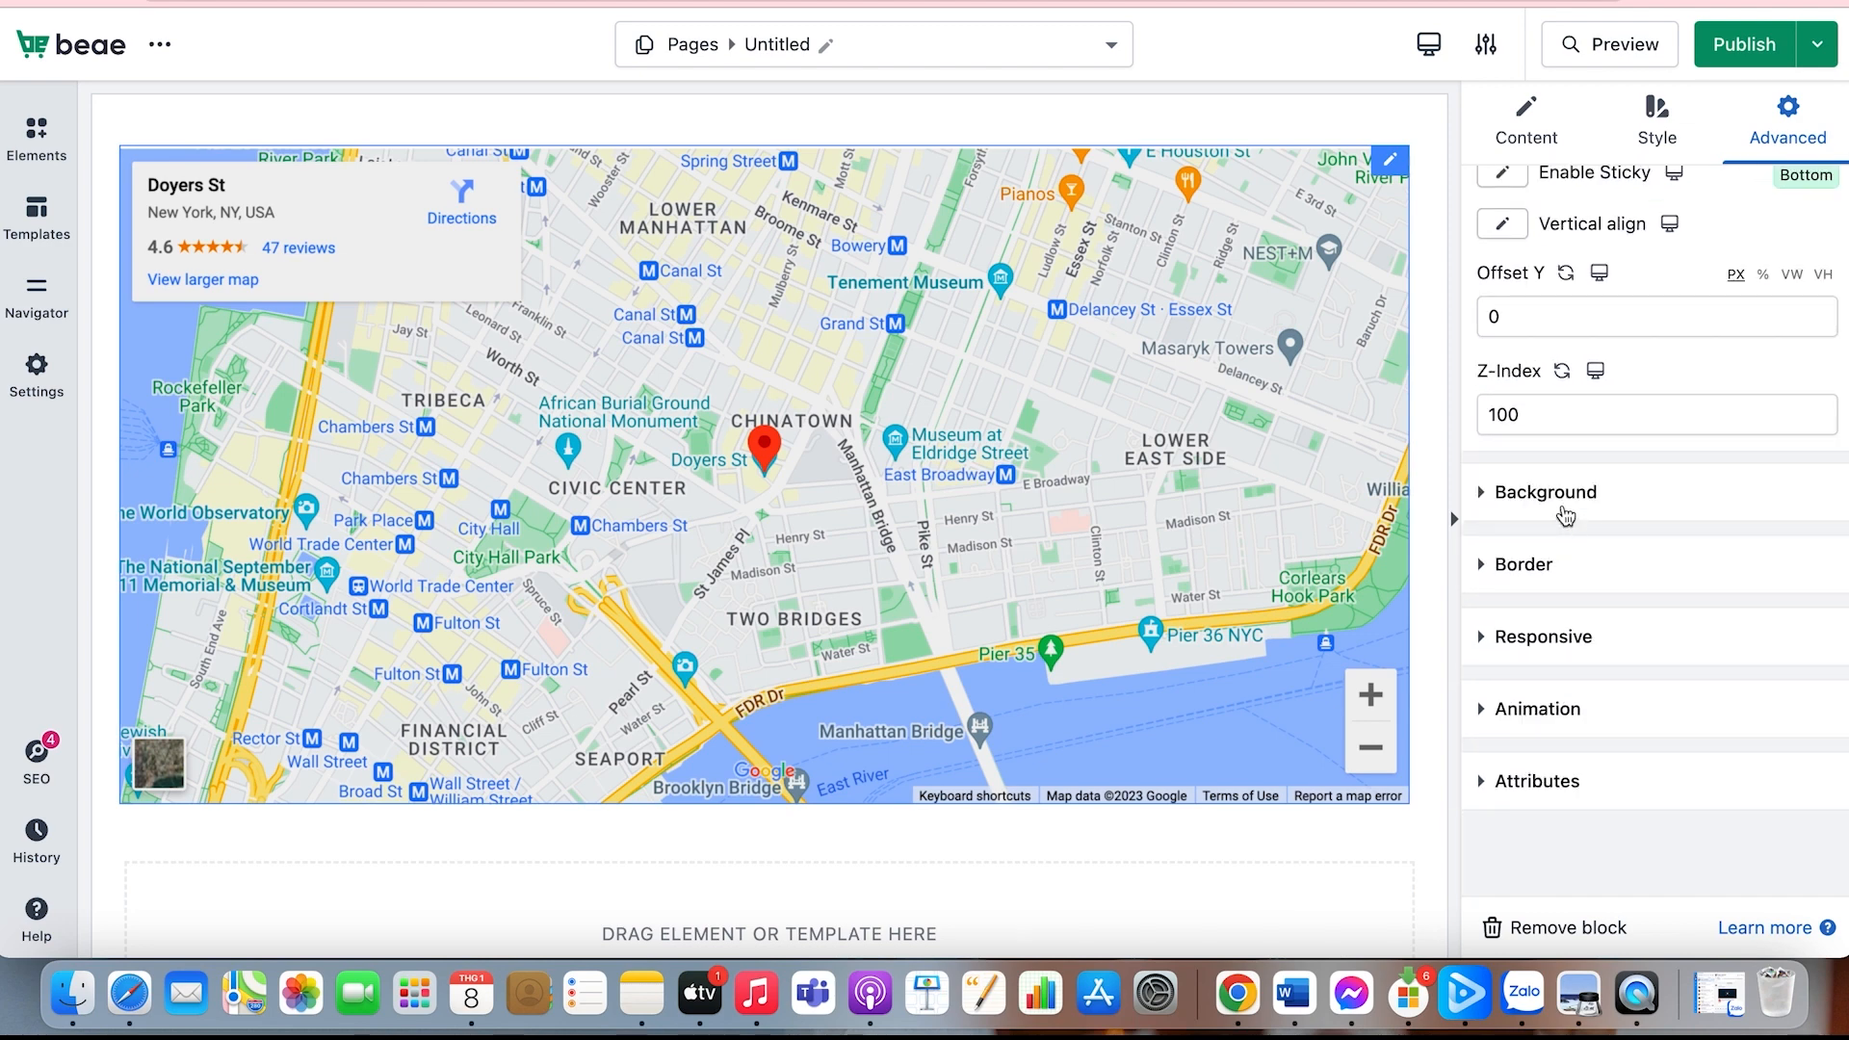
{"action": "scroll", "coordinate": [1565, 517], "scroll_direction": "up", "scroll_amount": 4}
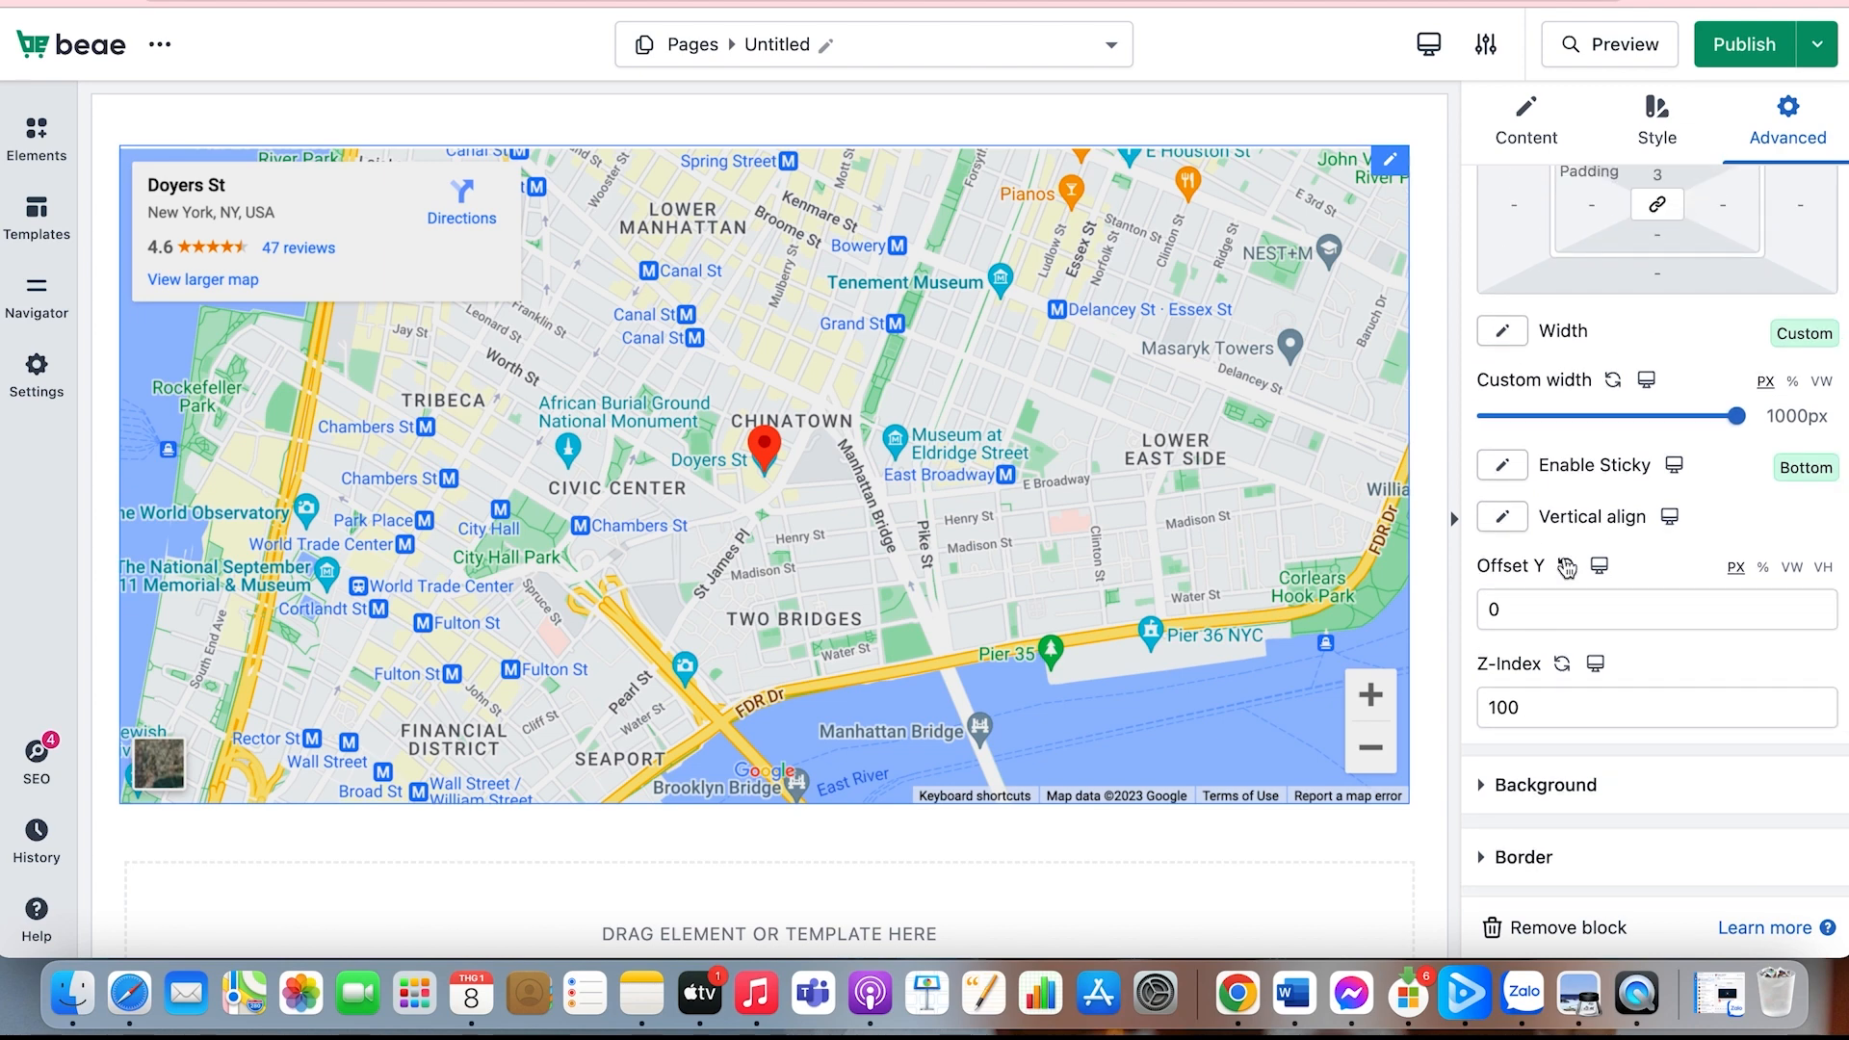
{"action": "scroll", "coordinate": [1566, 568], "scroll_direction": "up", "scroll_amount": 1}
{"action": "left_click", "coordinate": [1645, 453]}
{"action": "left_click", "coordinate": [1648, 530]}
{"action": "left_click", "coordinate": [1490, 491]}
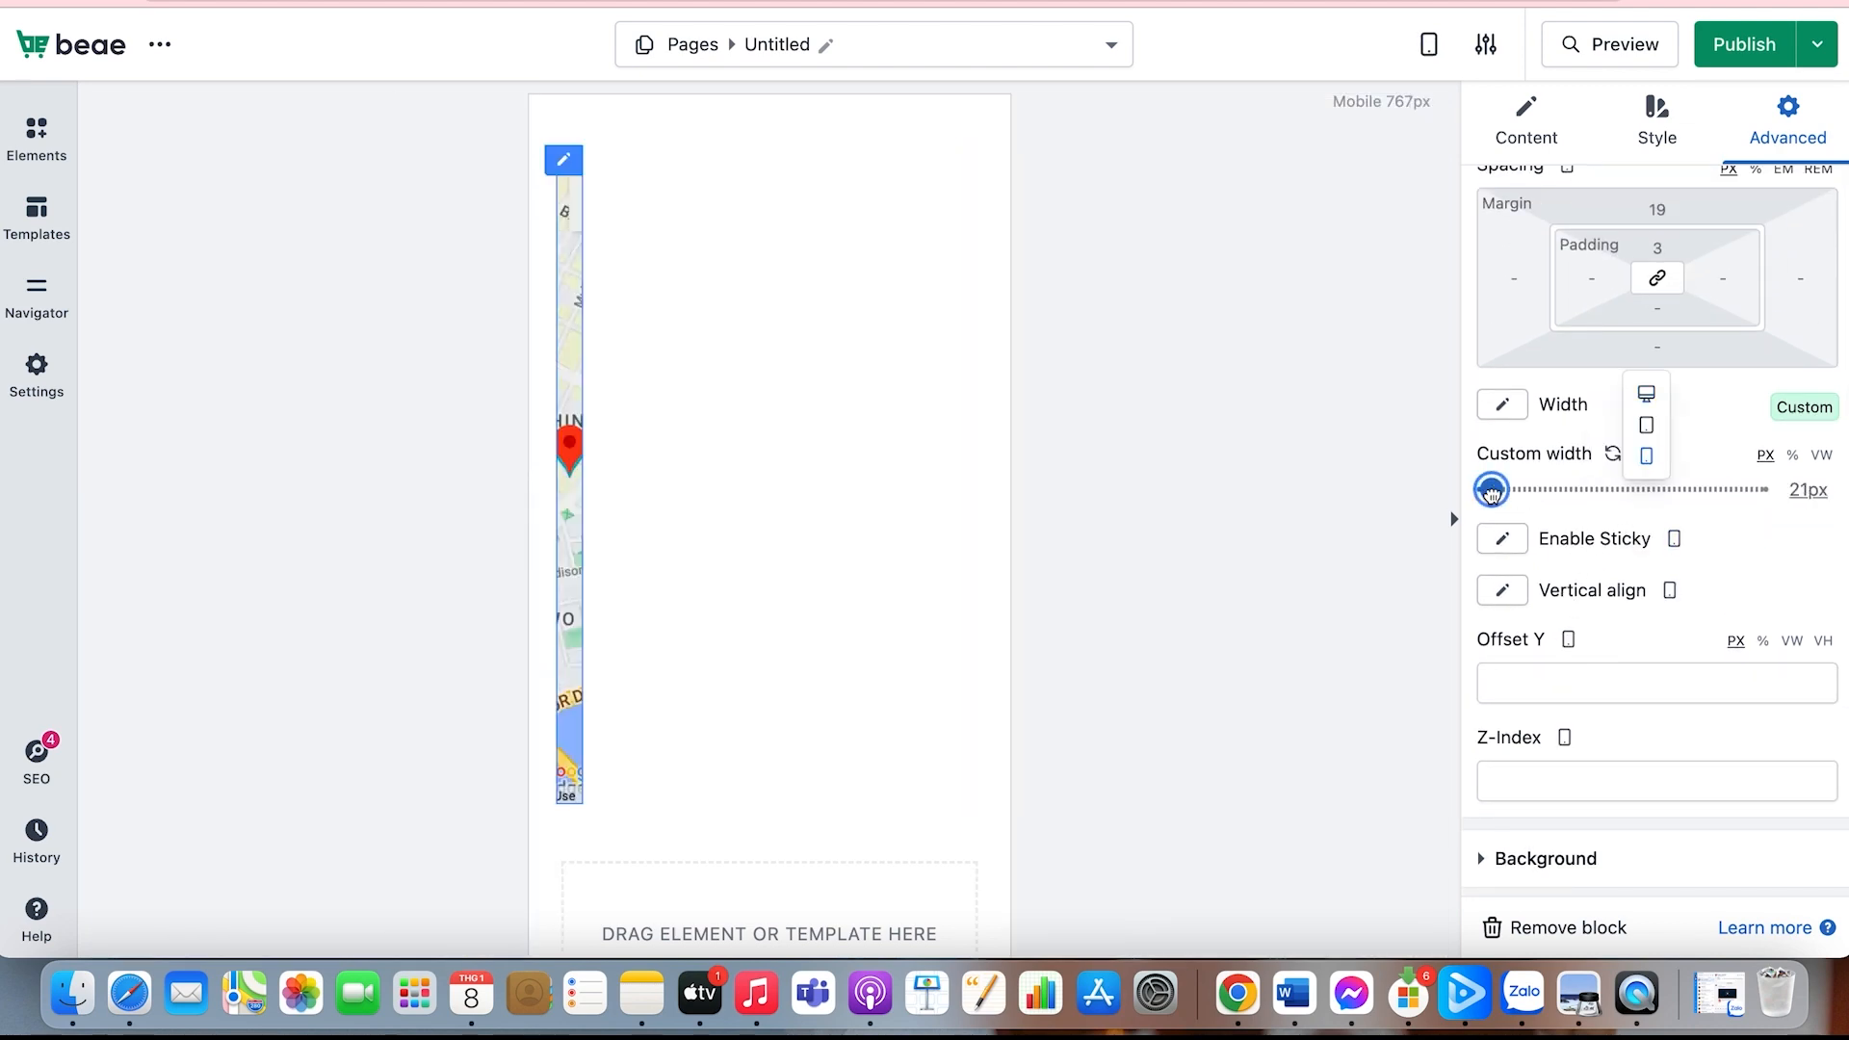
{"action": "left_click_drag", "start_coordinate": [1491, 491], "coordinate": [1598, 488]}
Step: Change the map's width to Full Width and switch back to the desktop layout
{"action": "left_click", "coordinate": [1501, 404]}
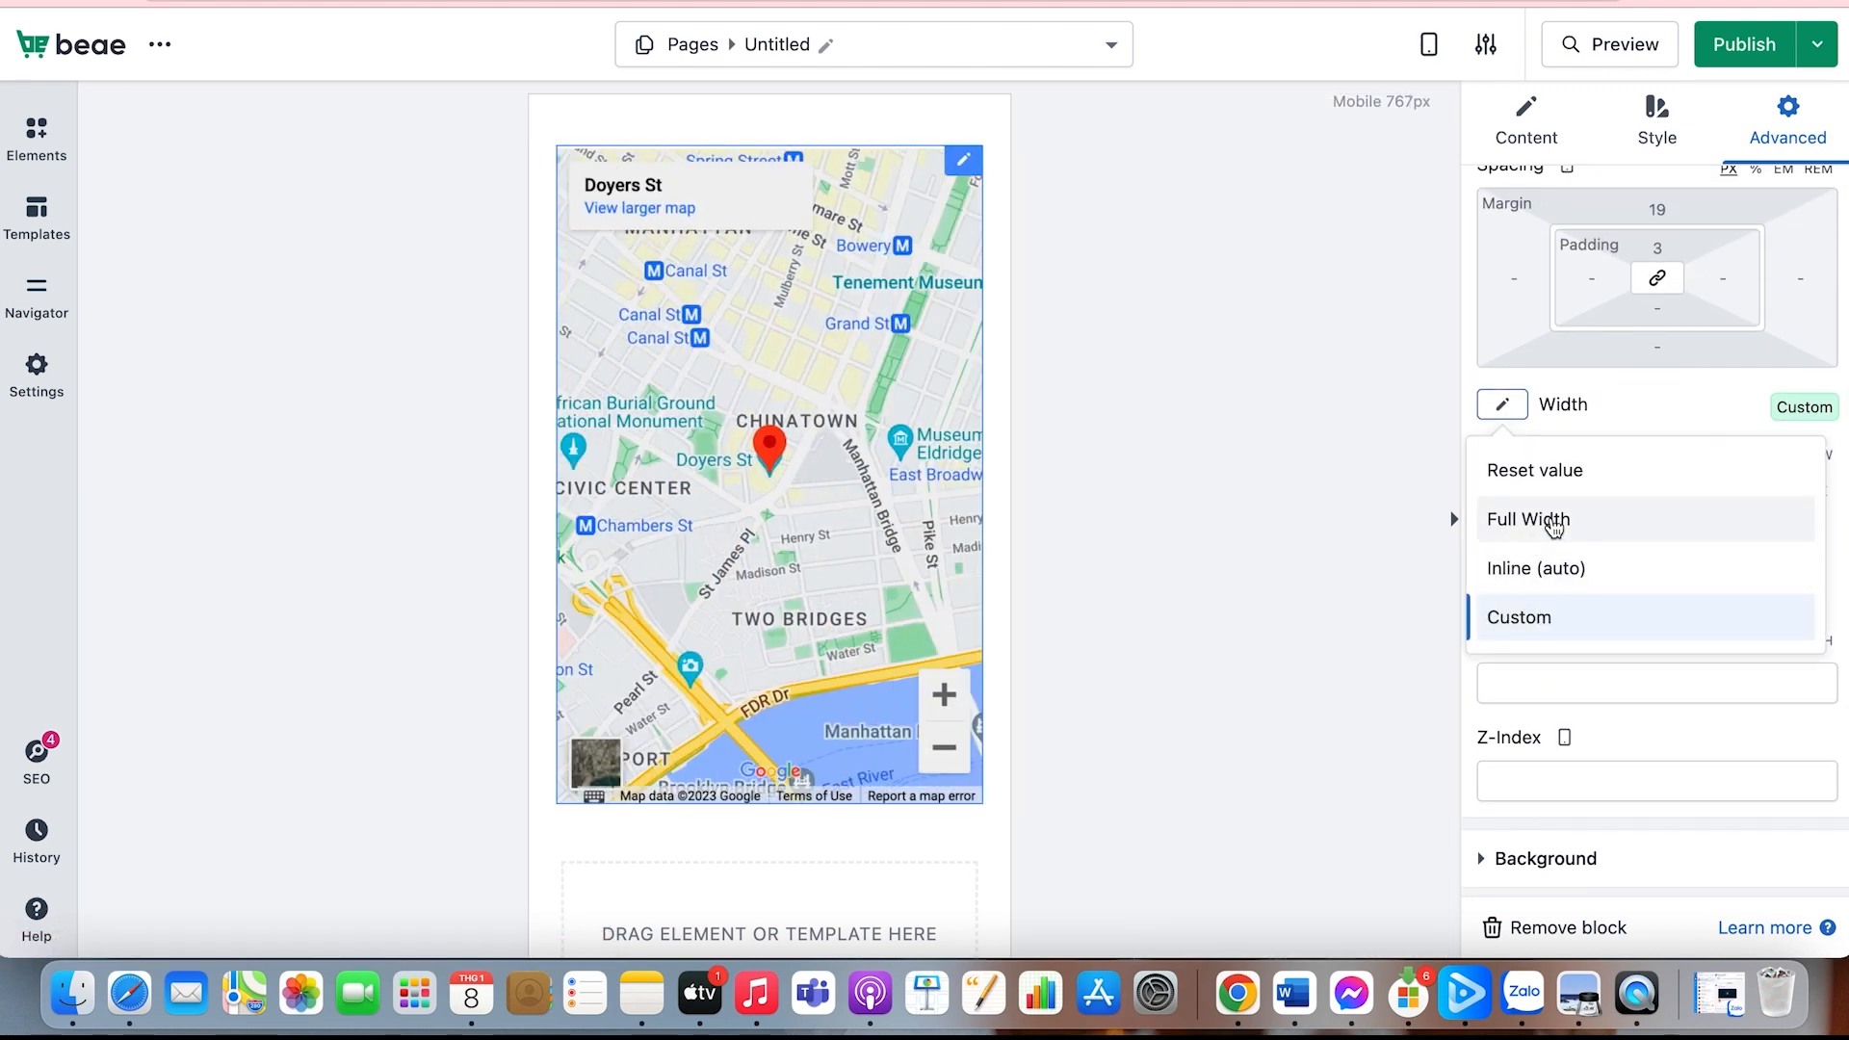
{"action": "left_click", "coordinate": [1553, 522]}
{"action": "scroll", "coordinate": [1550, 597], "scroll_direction": "down", "scroll_amount": 2}
{"action": "scroll", "coordinate": [1550, 599], "scroll_direction": "up", "scroll_amount": 2}
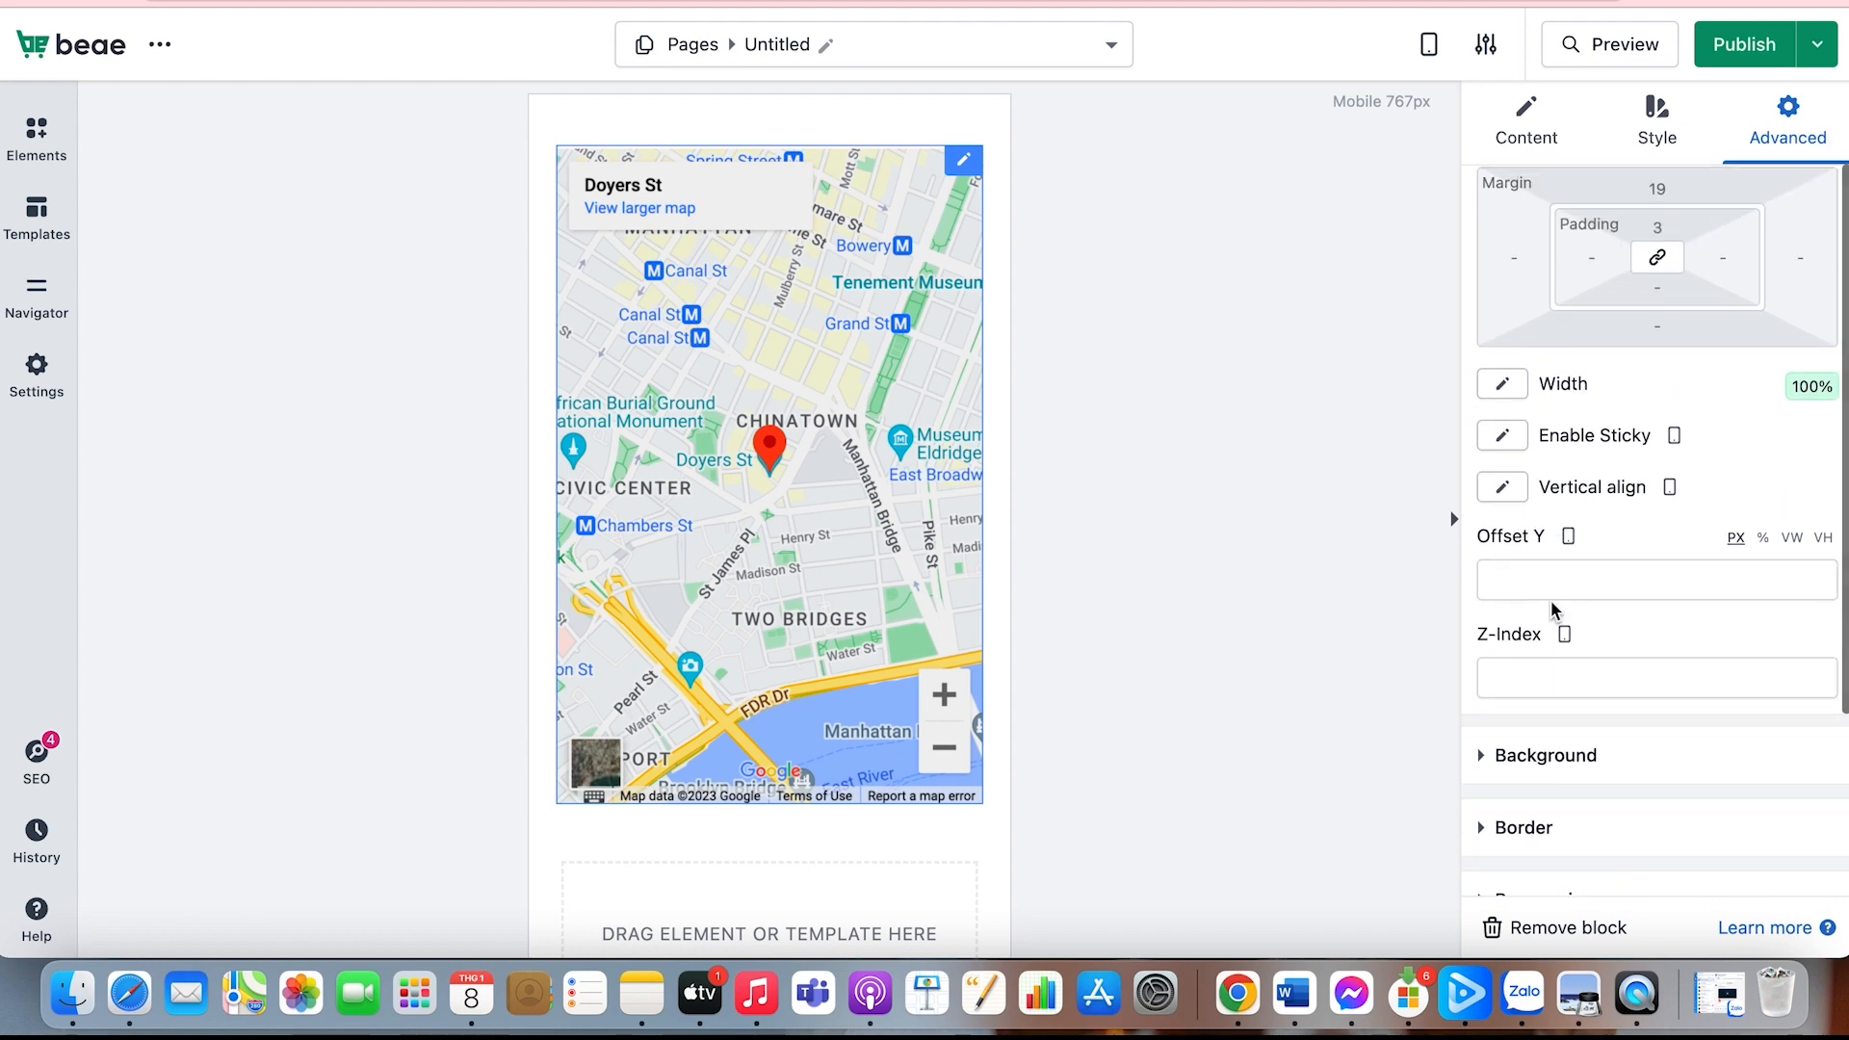
{"action": "left_click", "coordinate": [1667, 487]}
{"action": "left_click", "coordinate": [1669, 489]}
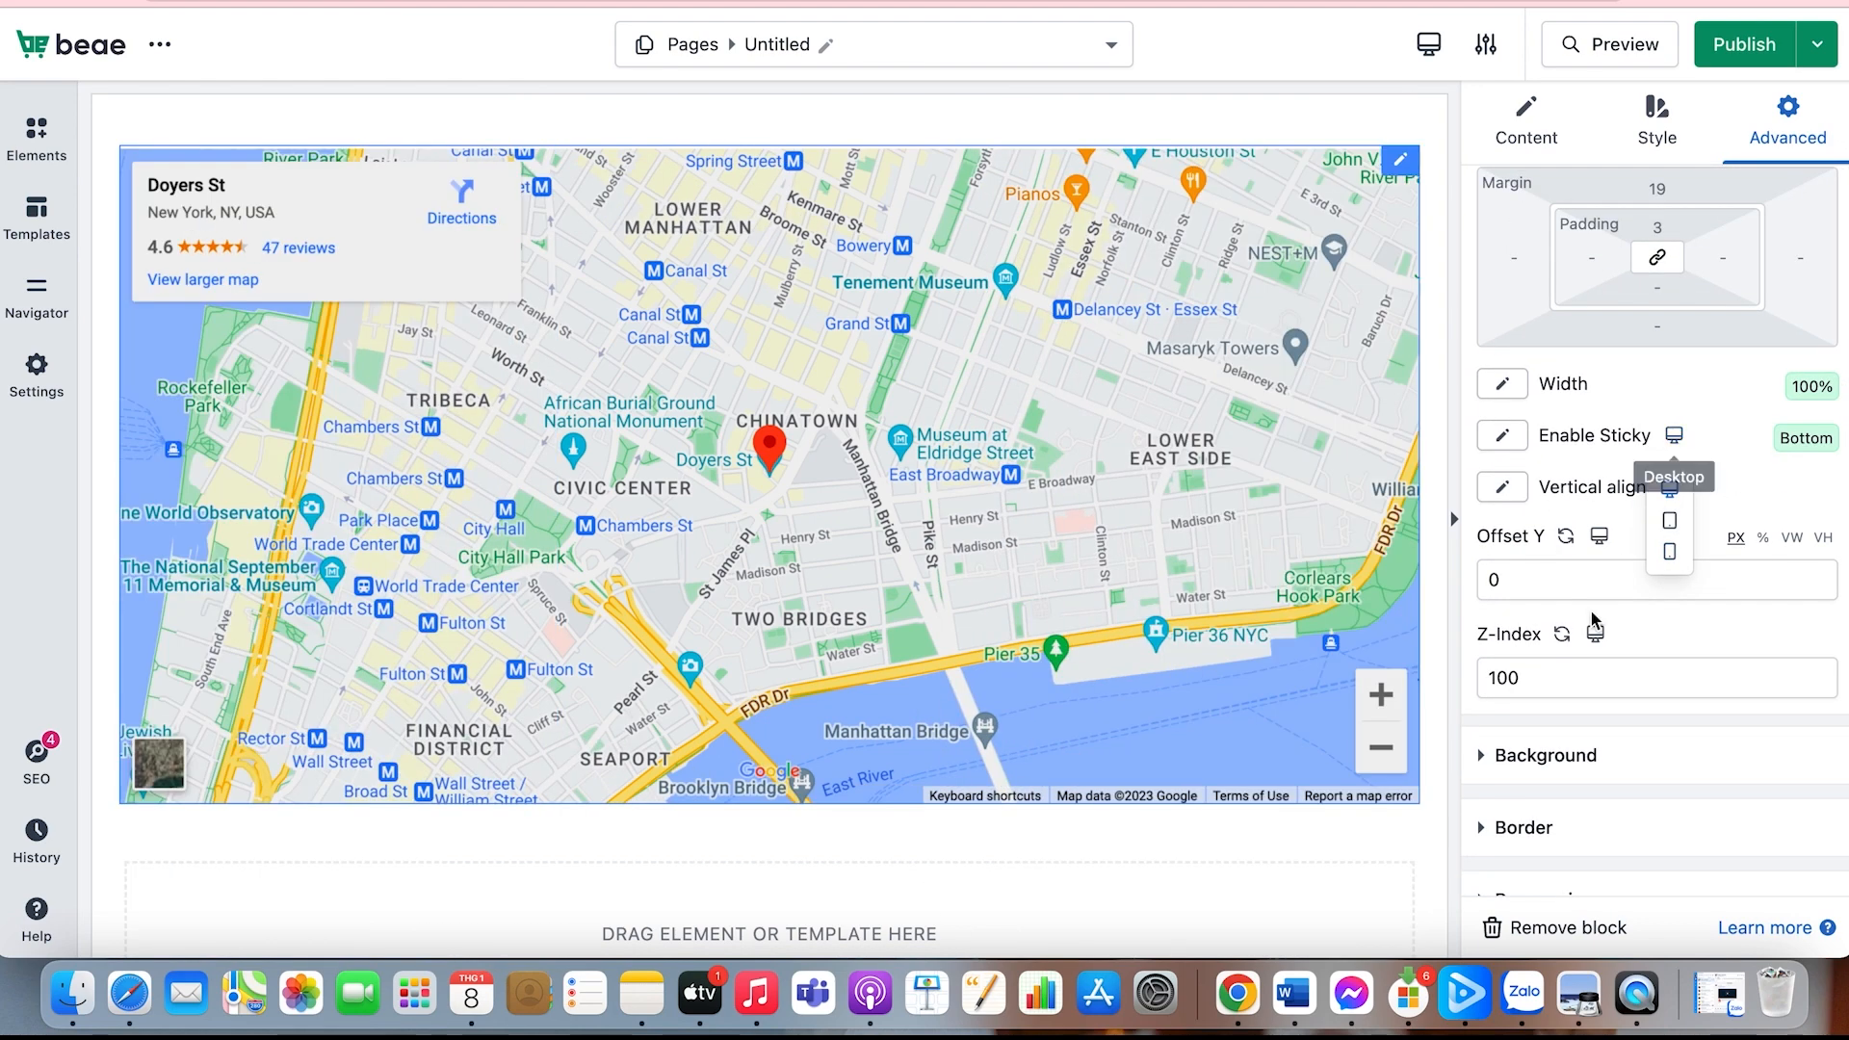
Step: Look over the map's Background and Border settings in their normal state
{"action": "scroll", "coordinate": [1524, 744], "scroll_direction": "down", "scroll_amount": 2}
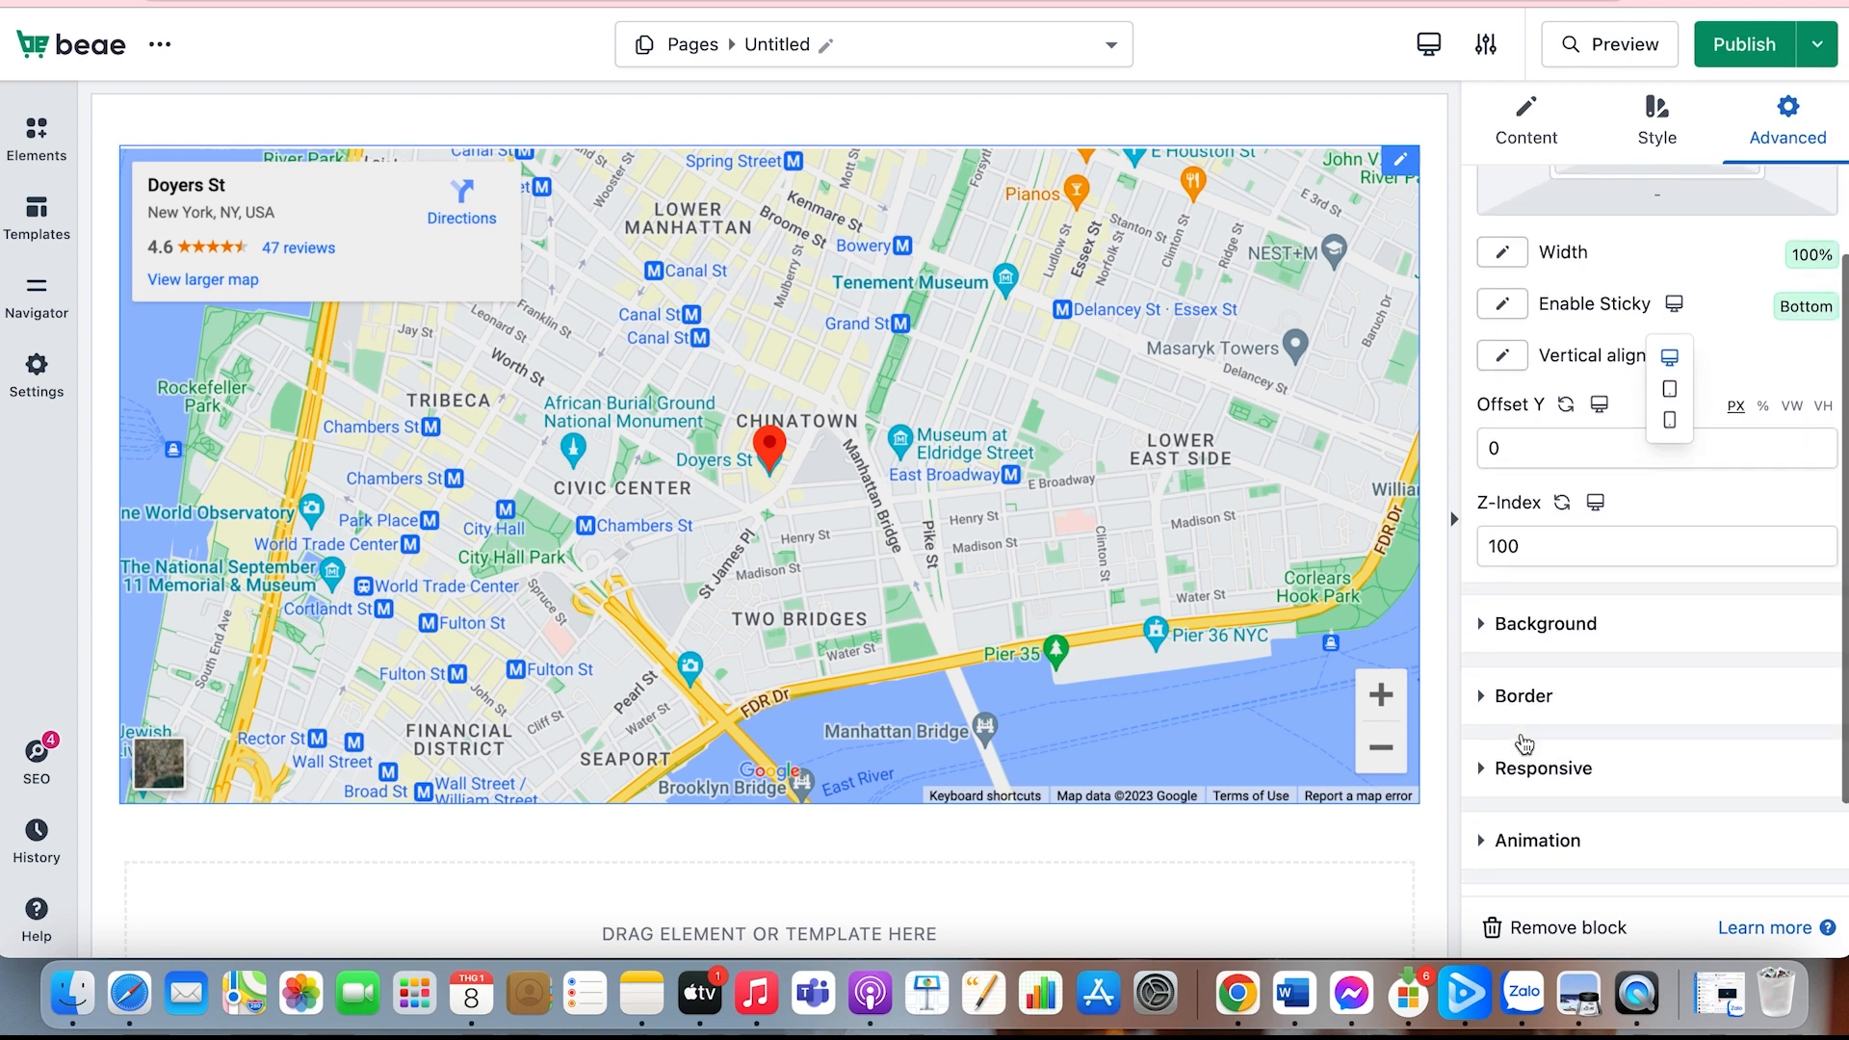
{"action": "scroll", "coordinate": [1524, 745], "scroll_direction": "down", "scroll_amount": 2}
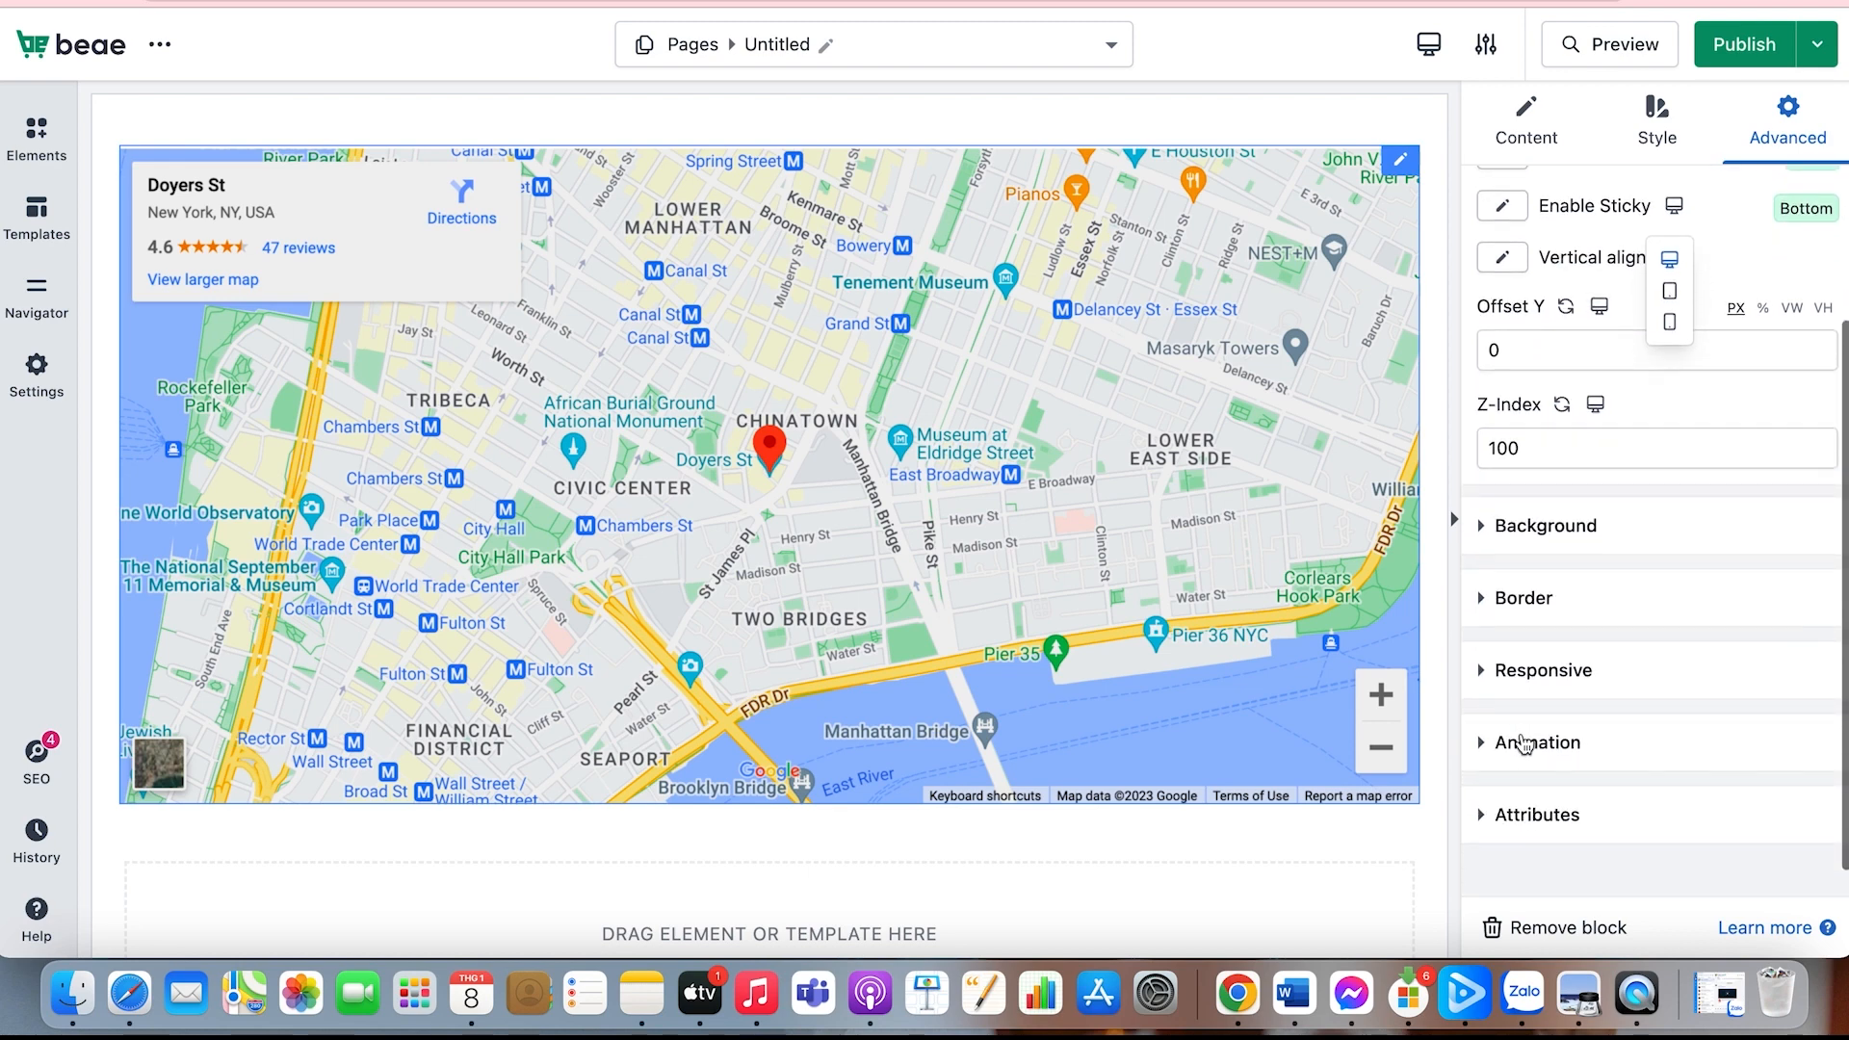
{"action": "left_click", "coordinate": [1584, 540]}
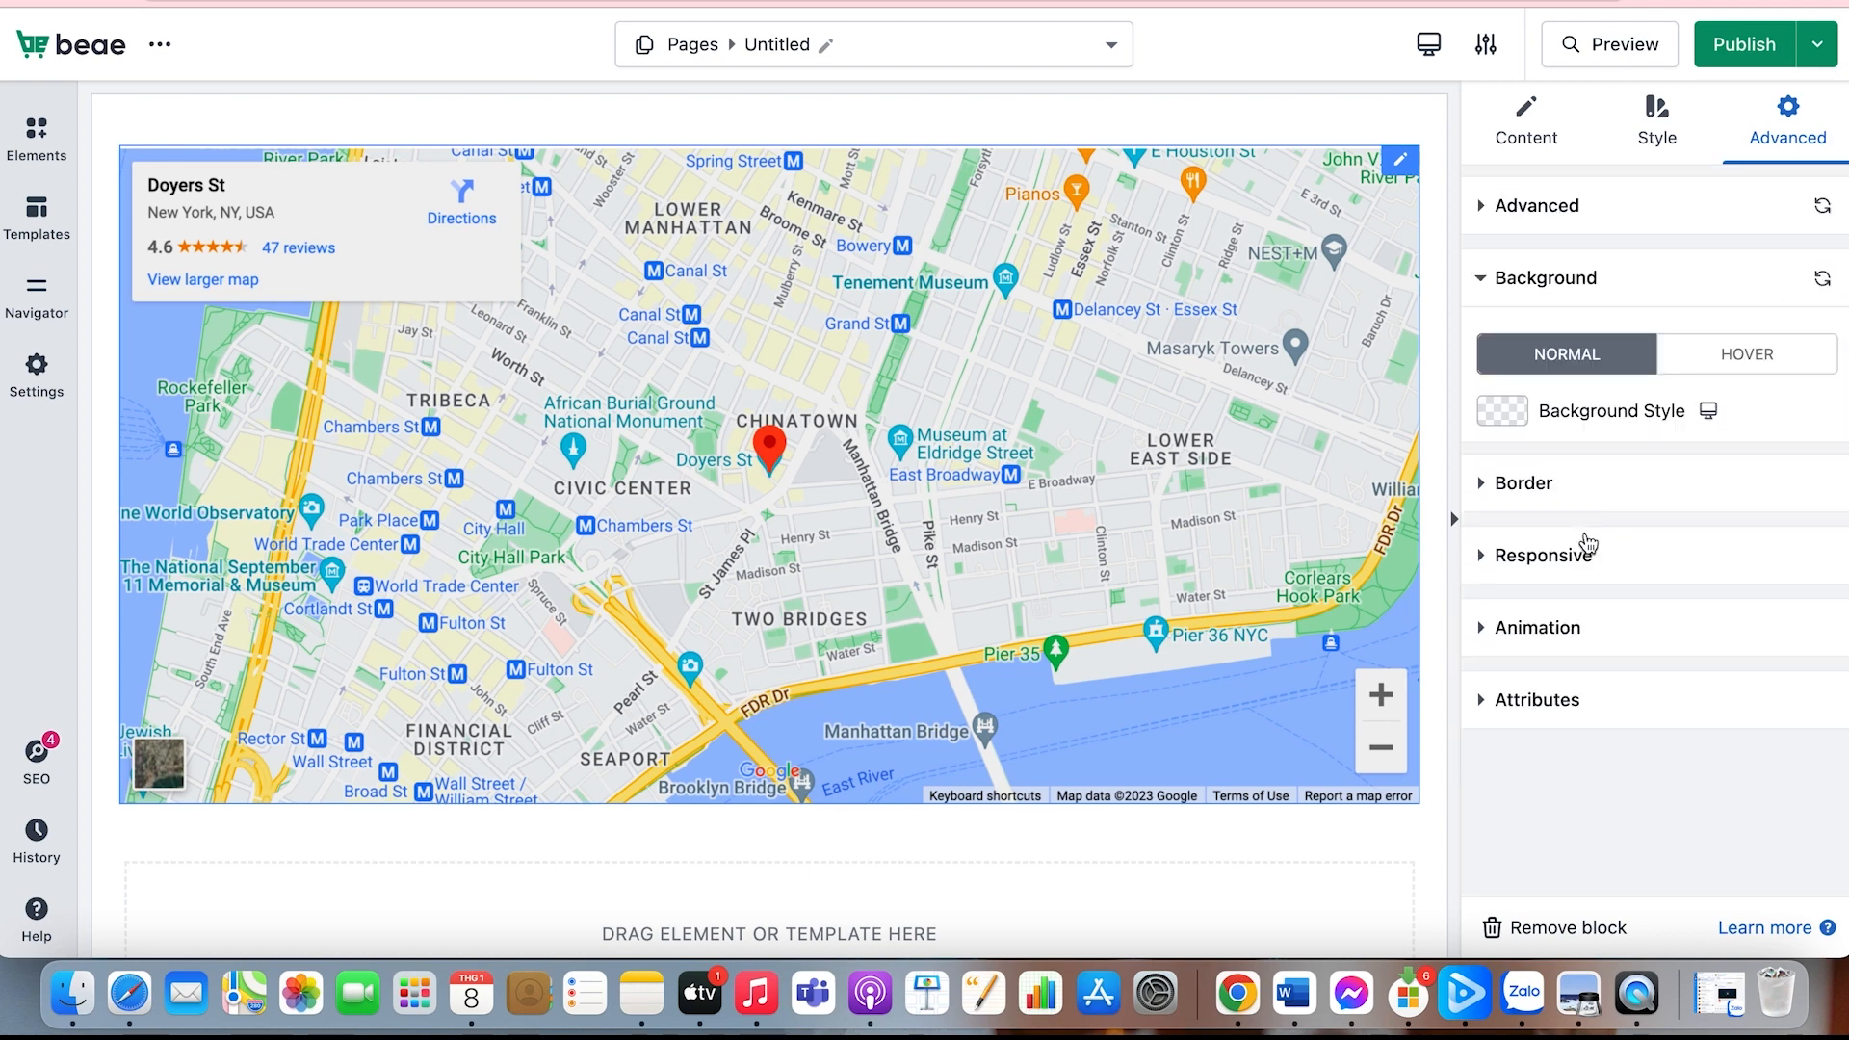
{"action": "left_click", "coordinate": [1579, 486]}
{"action": "scroll", "coordinate": [1574, 578], "scroll_direction": "down", "scroll_amount": 2}
{"action": "scroll", "coordinate": [1574, 597], "scroll_direction": "up", "scroll_amount": 2}
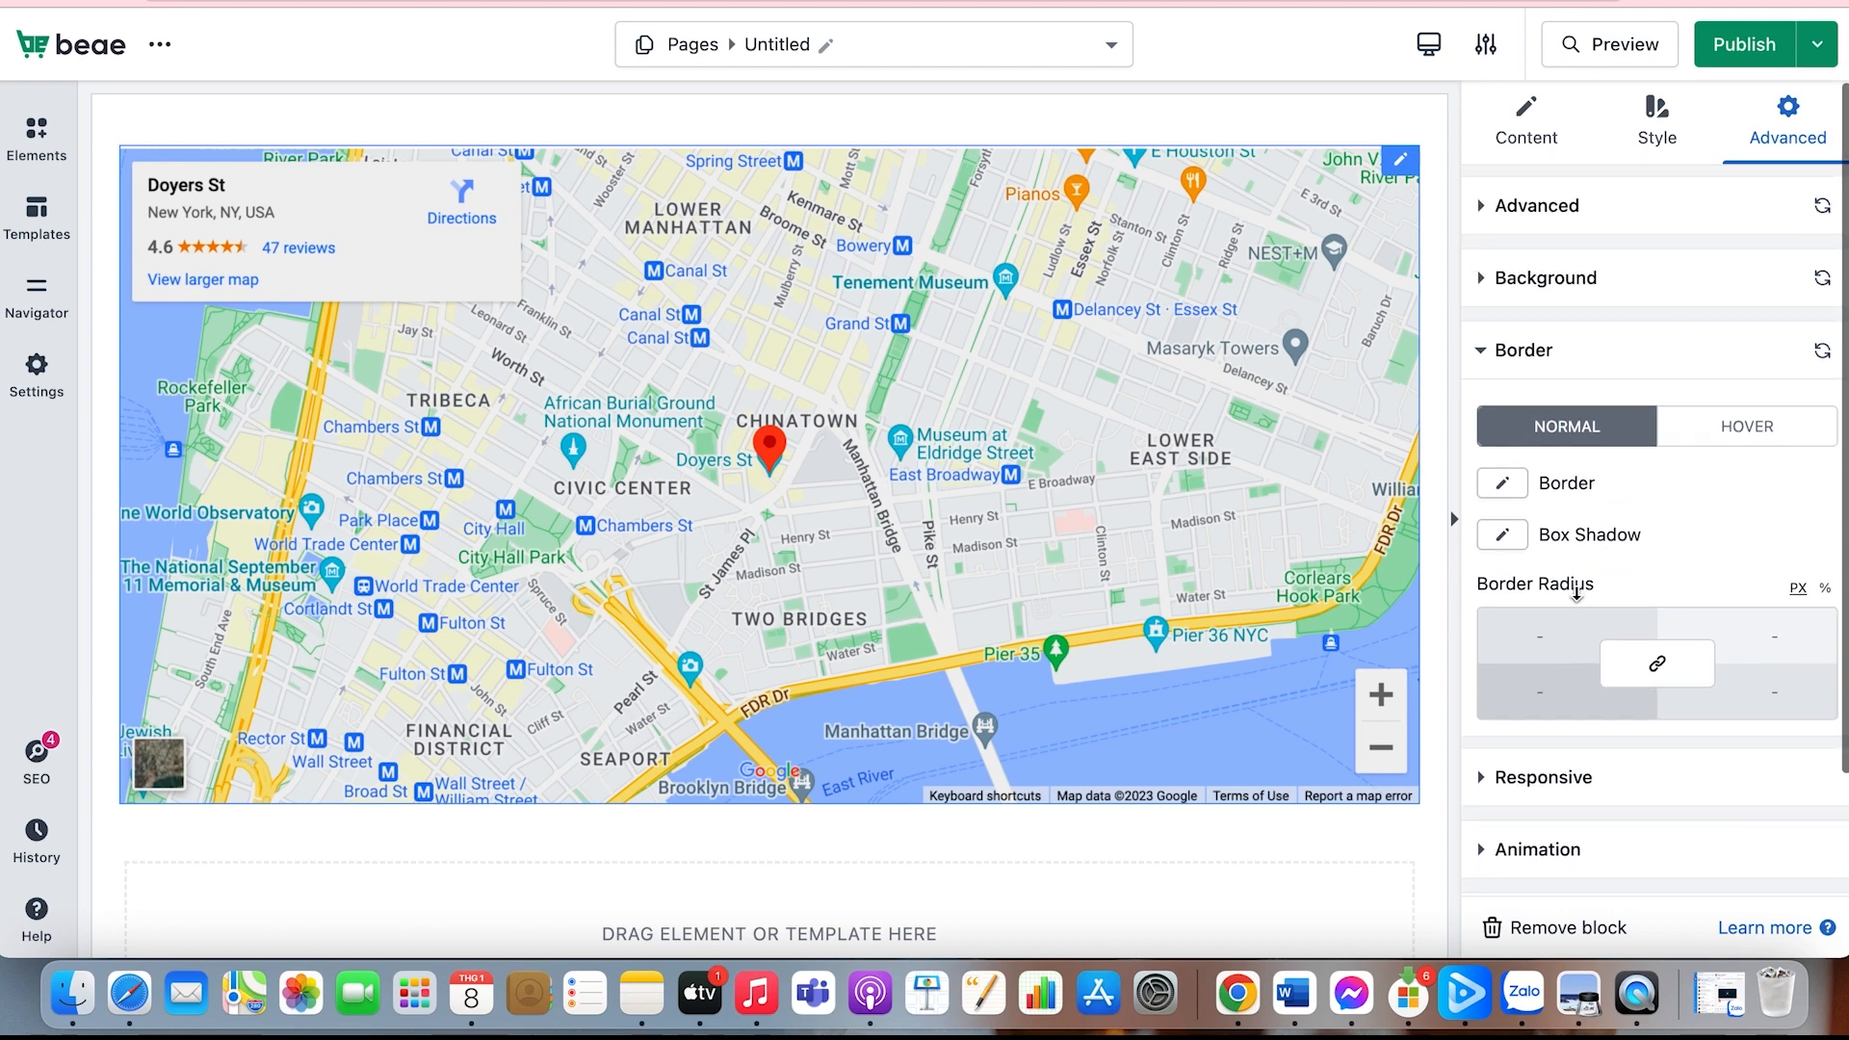
Step: Try the Double border style on the map and pick another border style from the available options
{"action": "scroll", "coordinate": [1576, 591], "scroll_direction": "down", "scroll_amount": 2}
{"action": "left_click", "coordinate": [1516, 503]}
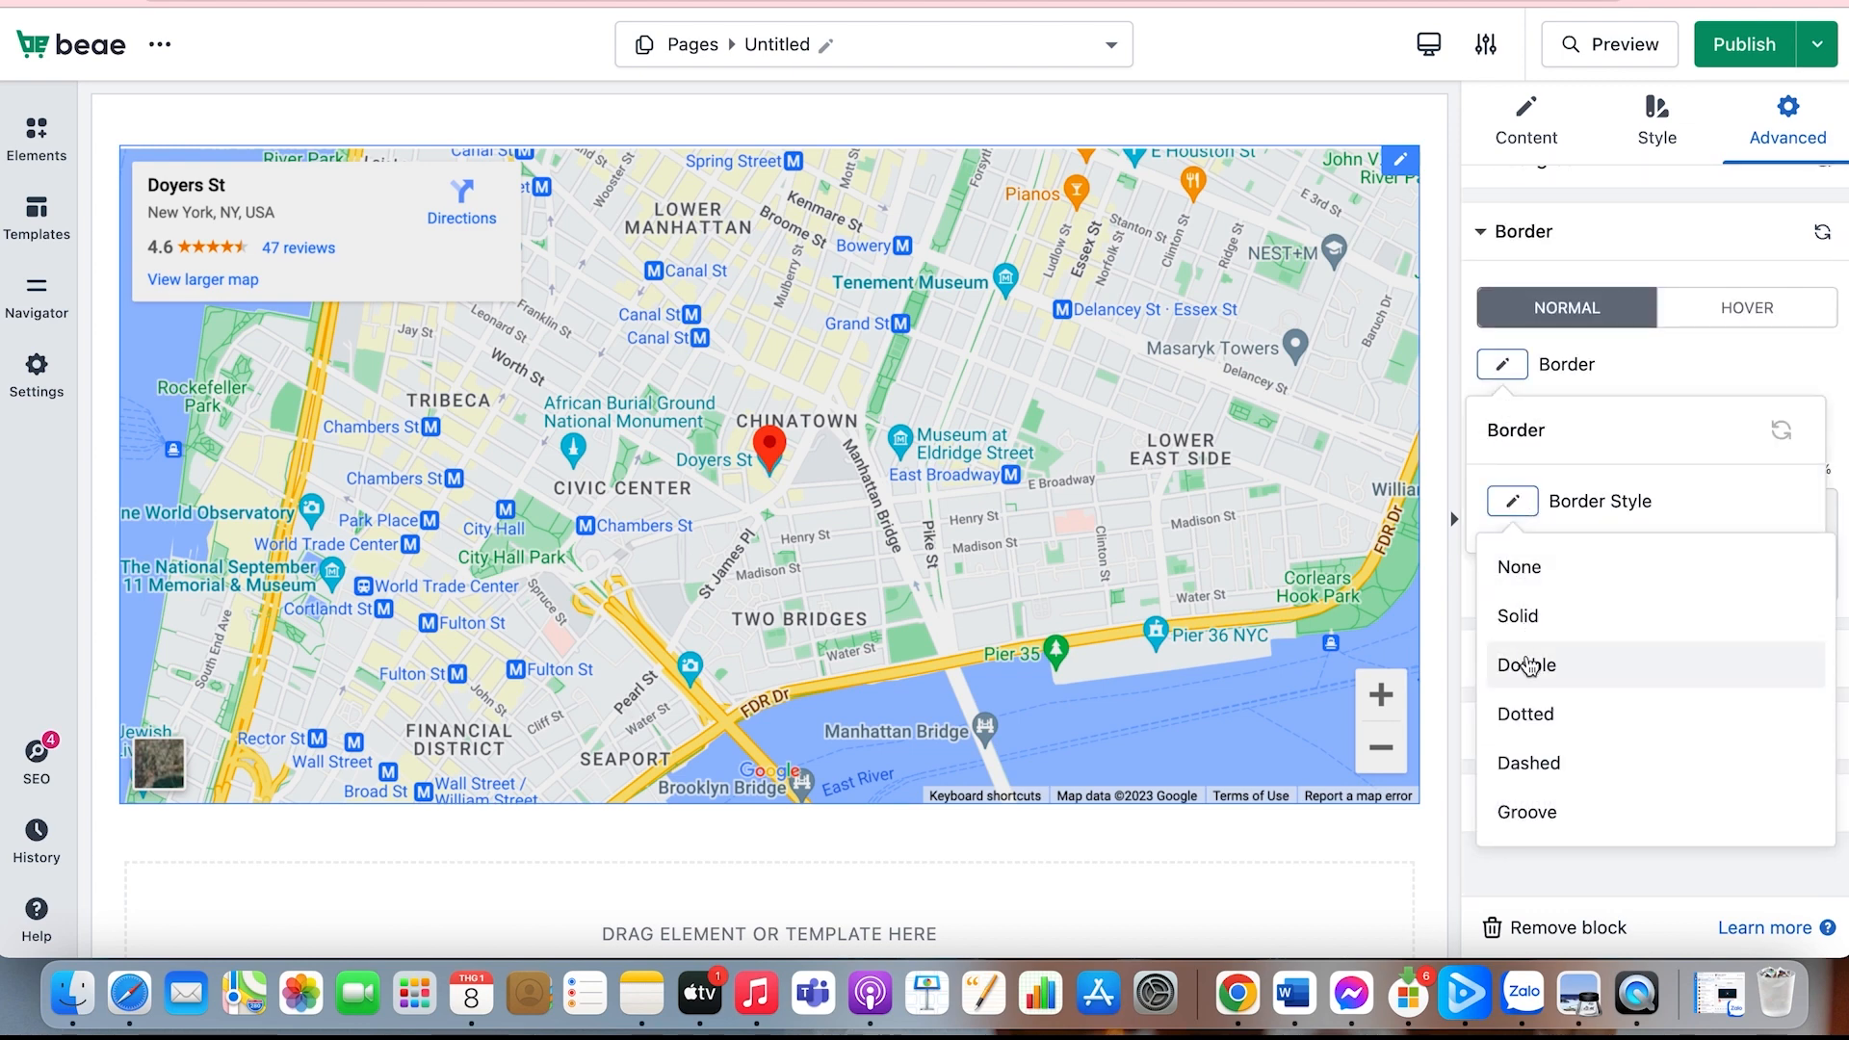
{"action": "left_click", "coordinate": [1527, 660]}
{"action": "left_click", "coordinate": [1512, 501]}
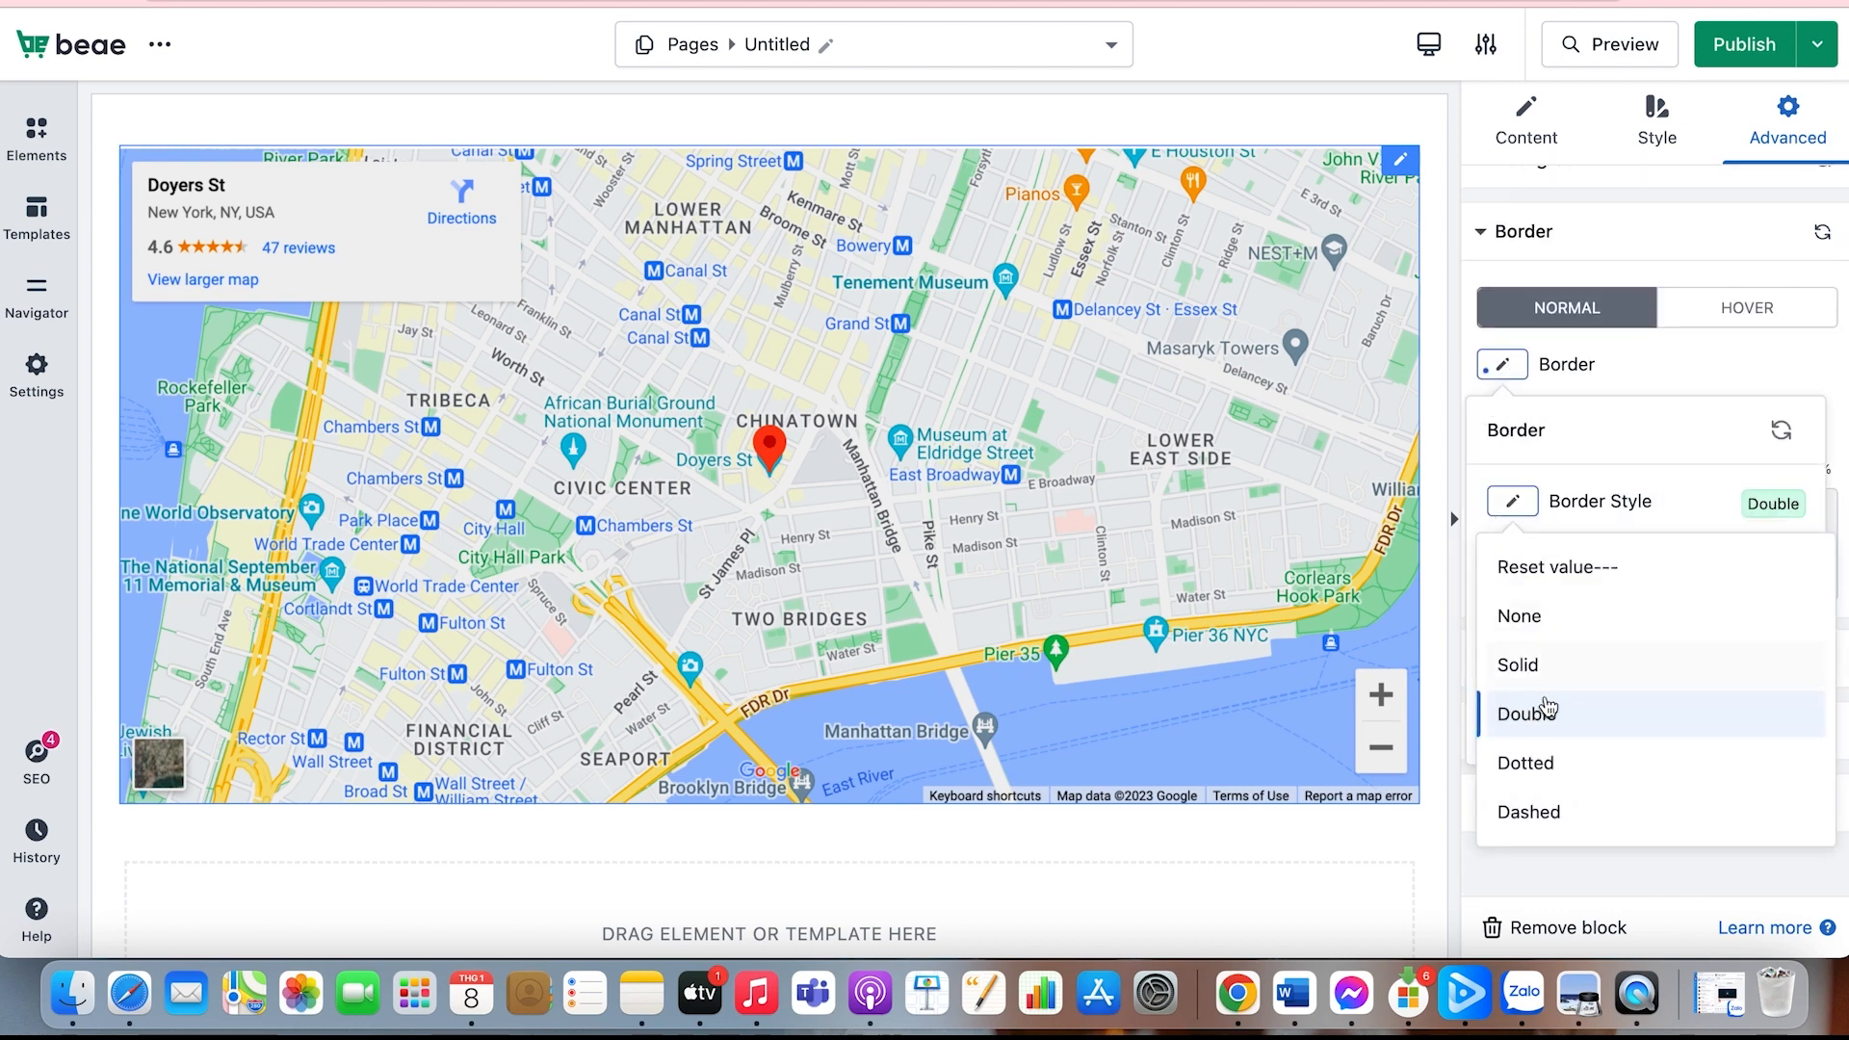
{"action": "scroll", "coordinate": [1538, 732], "scroll_direction": "down", "scroll_amount": 1}
{"action": "left_click", "coordinate": [1535, 760]}
{"action": "left_click", "coordinate": [1610, 379]}
Step: Give the map a box shadow with horizontal -42 px, vertical -19 px, blur 17 px and spread 1 px
{"action": "left_click", "coordinate": [1501, 415]}
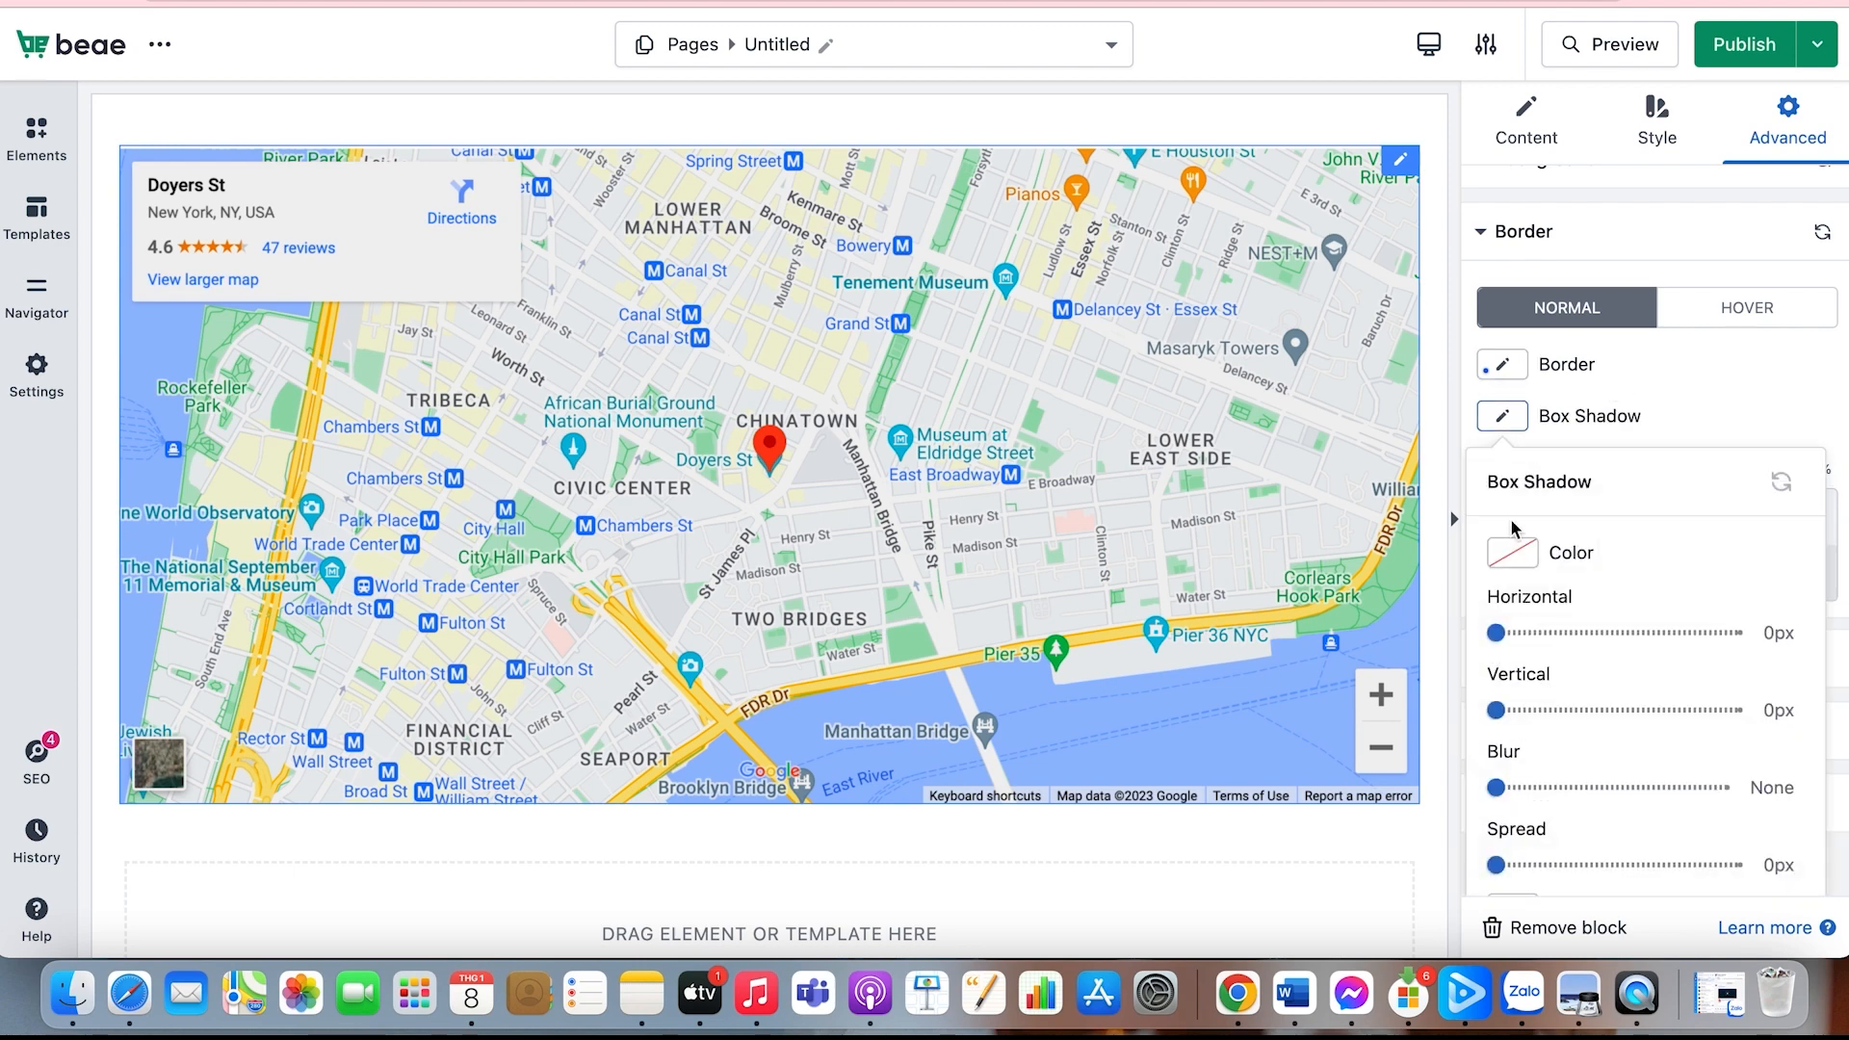
{"action": "left_click_drag", "start_coordinate": [1496, 632], "coordinate": [1497, 633]}
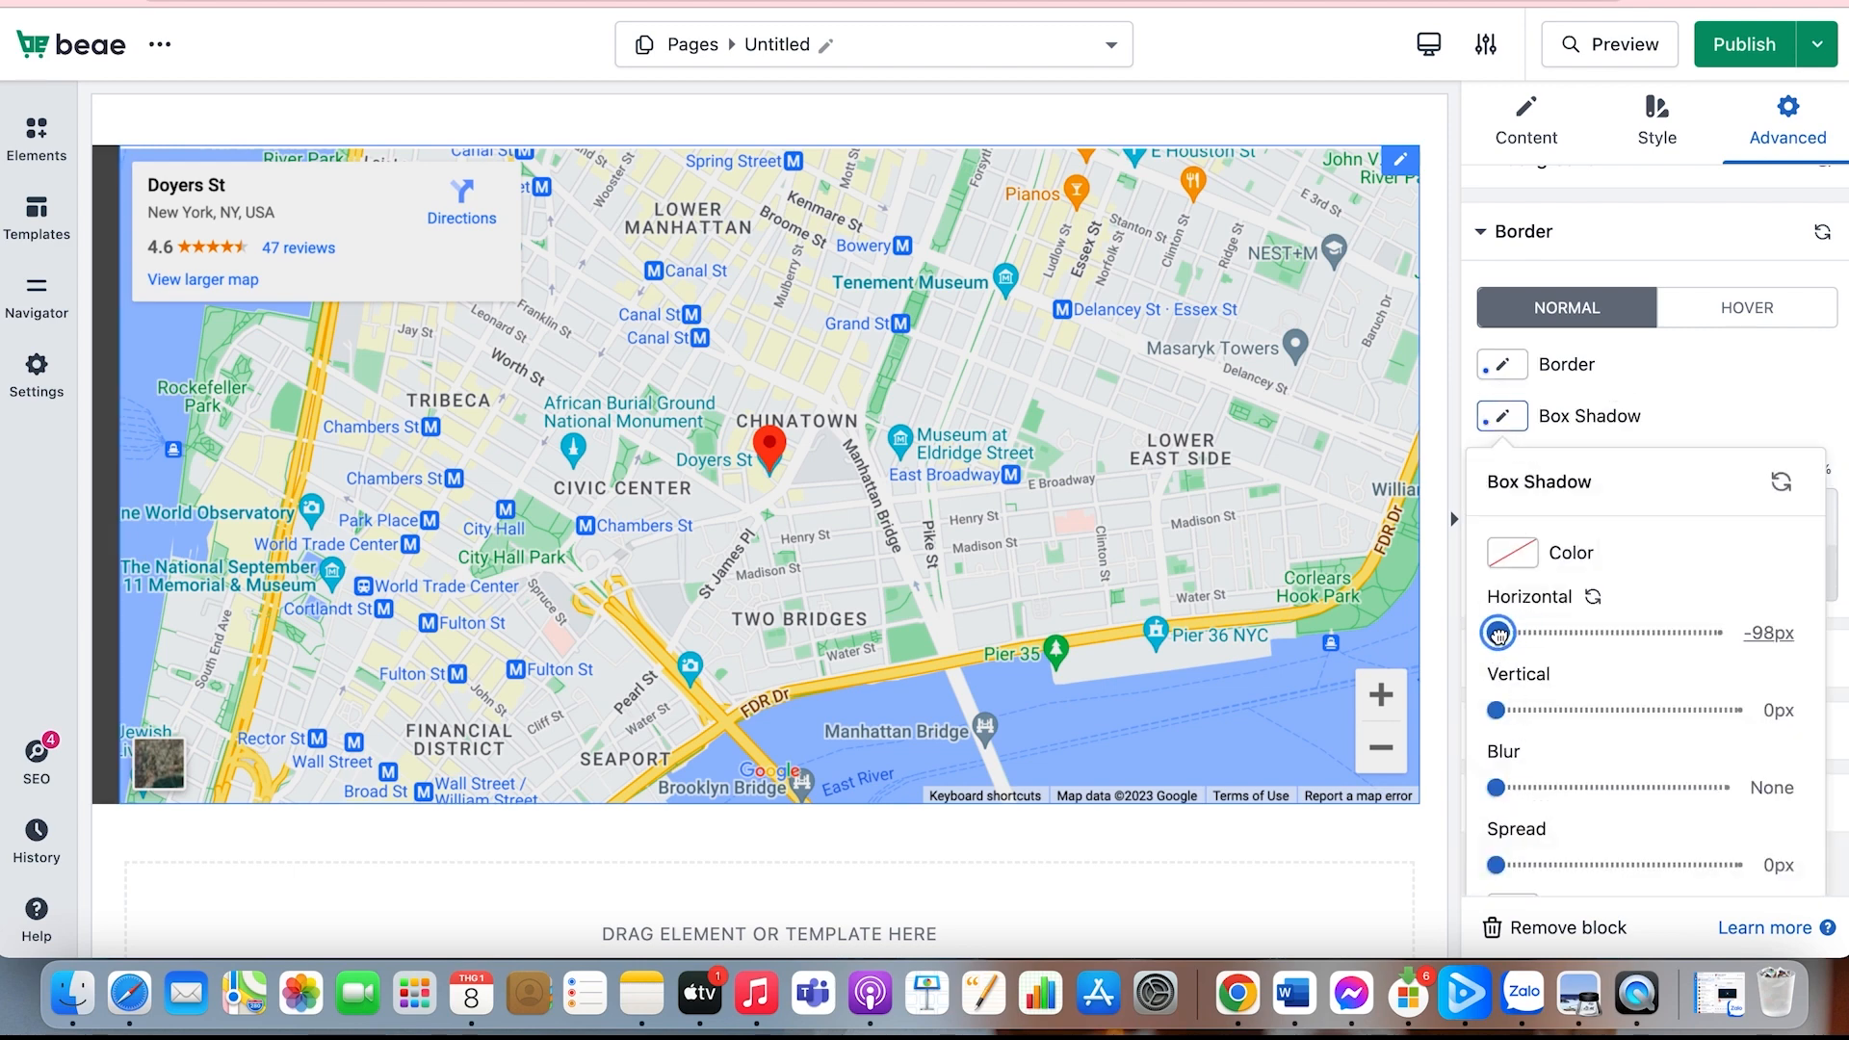
{"action": "left_click_drag", "start_coordinate": [1495, 709], "coordinate": [1585, 711]}
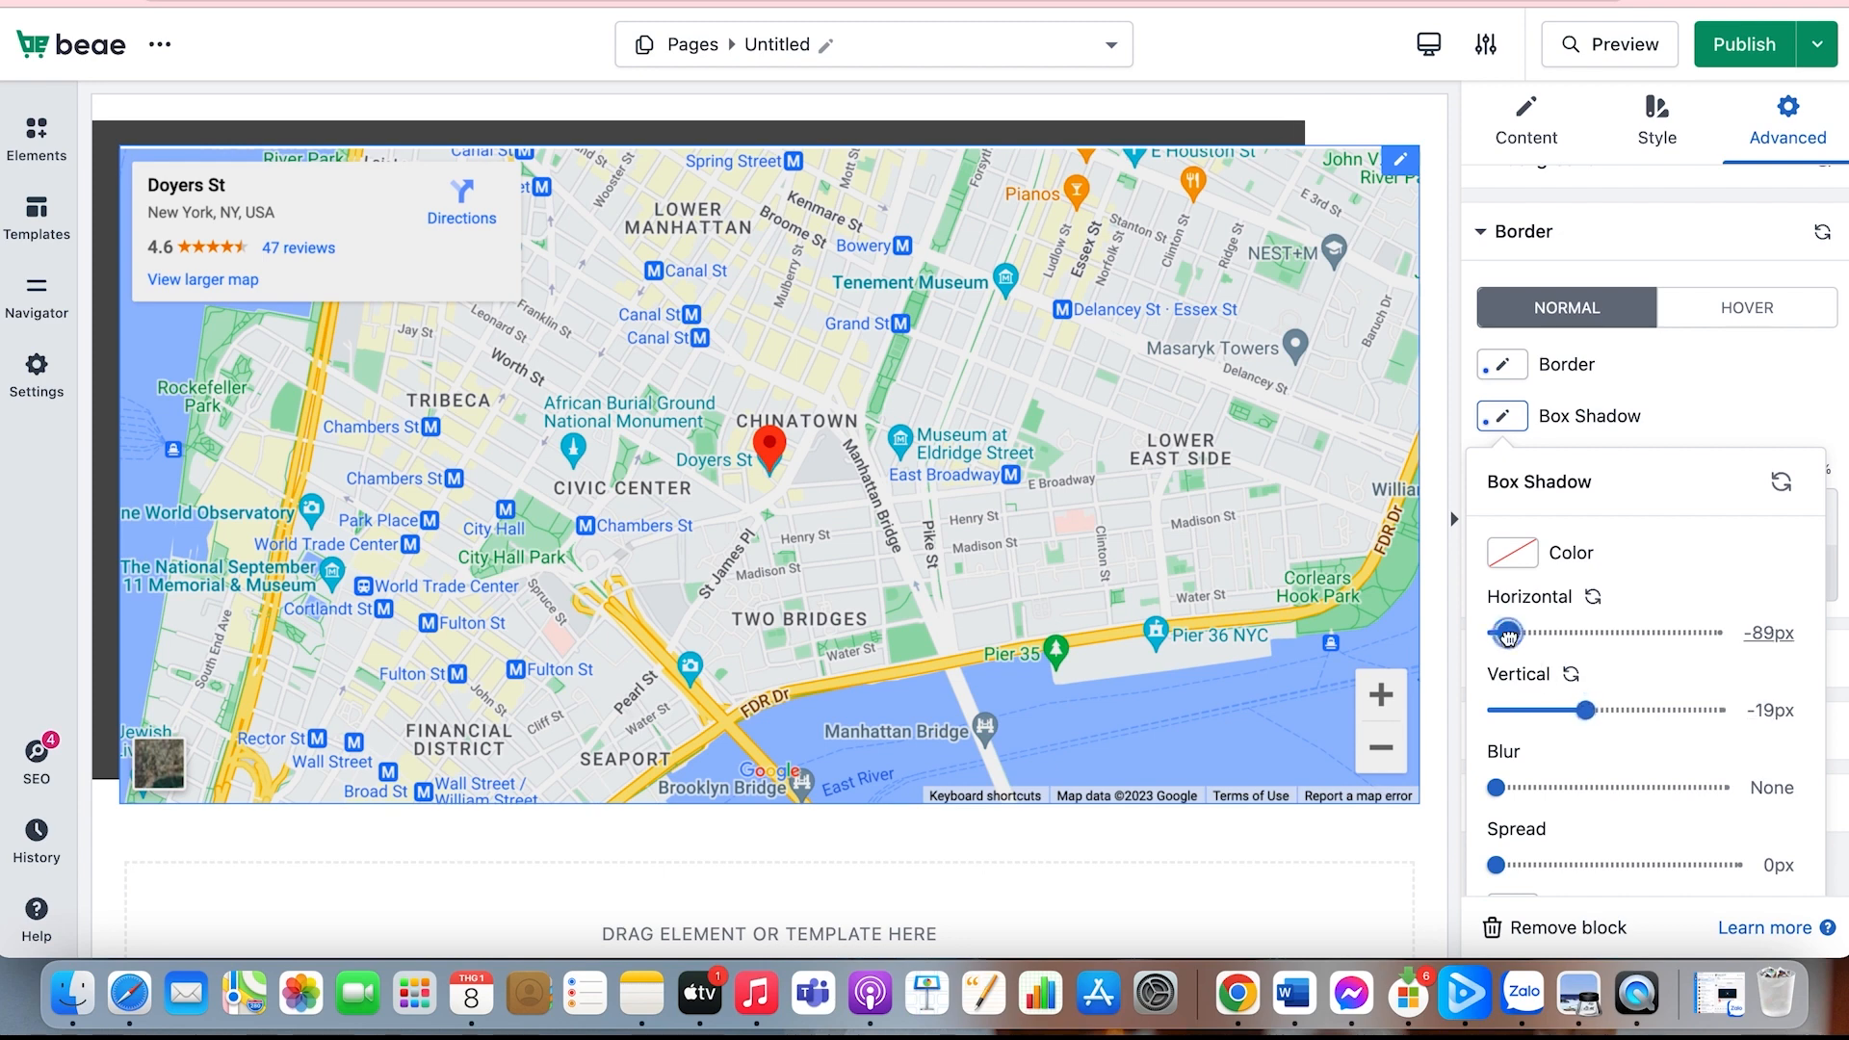
{"action": "left_click_drag", "start_coordinate": [1497, 633], "coordinate": [1559, 633]}
{"action": "left_click_drag", "start_coordinate": [1495, 787], "coordinate": [1534, 787]}
{"action": "left_click_drag", "start_coordinate": [1495, 865], "coordinate": [1614, 865]}
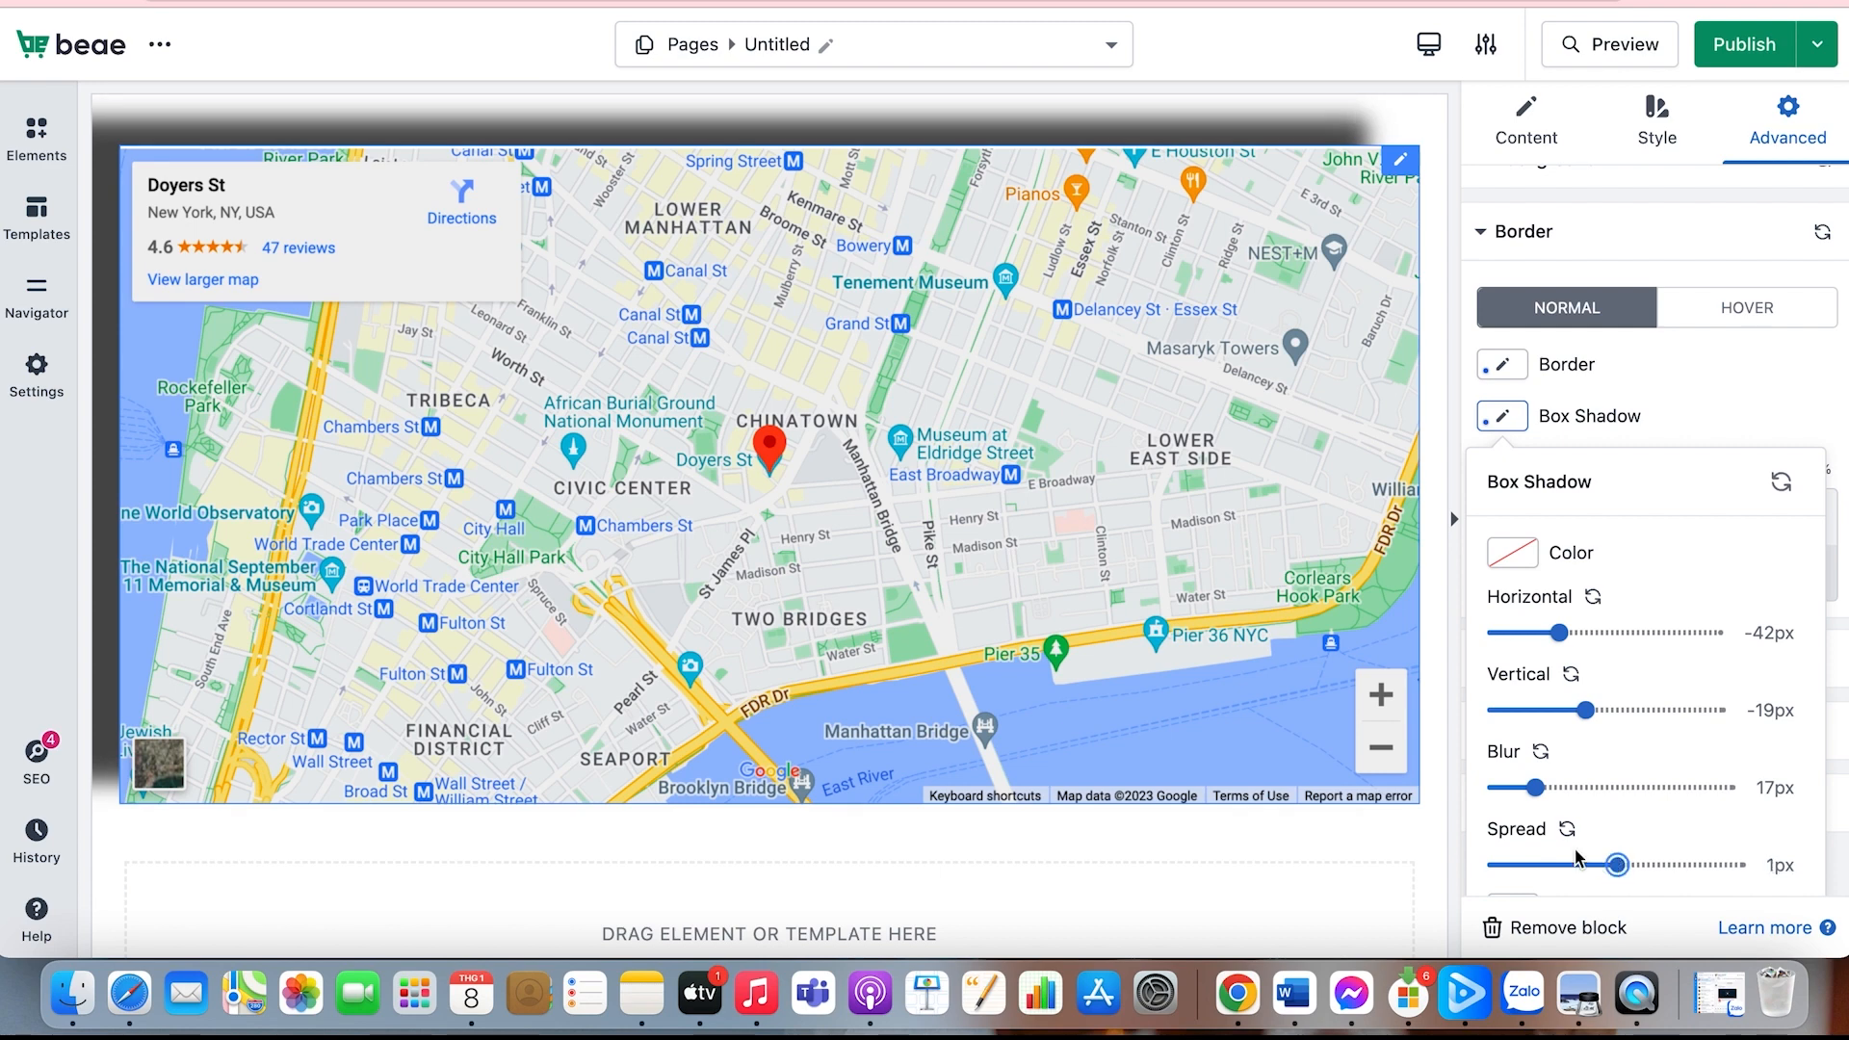
{"action": "scroll", "coordinate": [1578, 852], "scroll_direction": "down", "scroll_amount": 2}
{"action": "left_click", "coordinate": [1678, 312]}
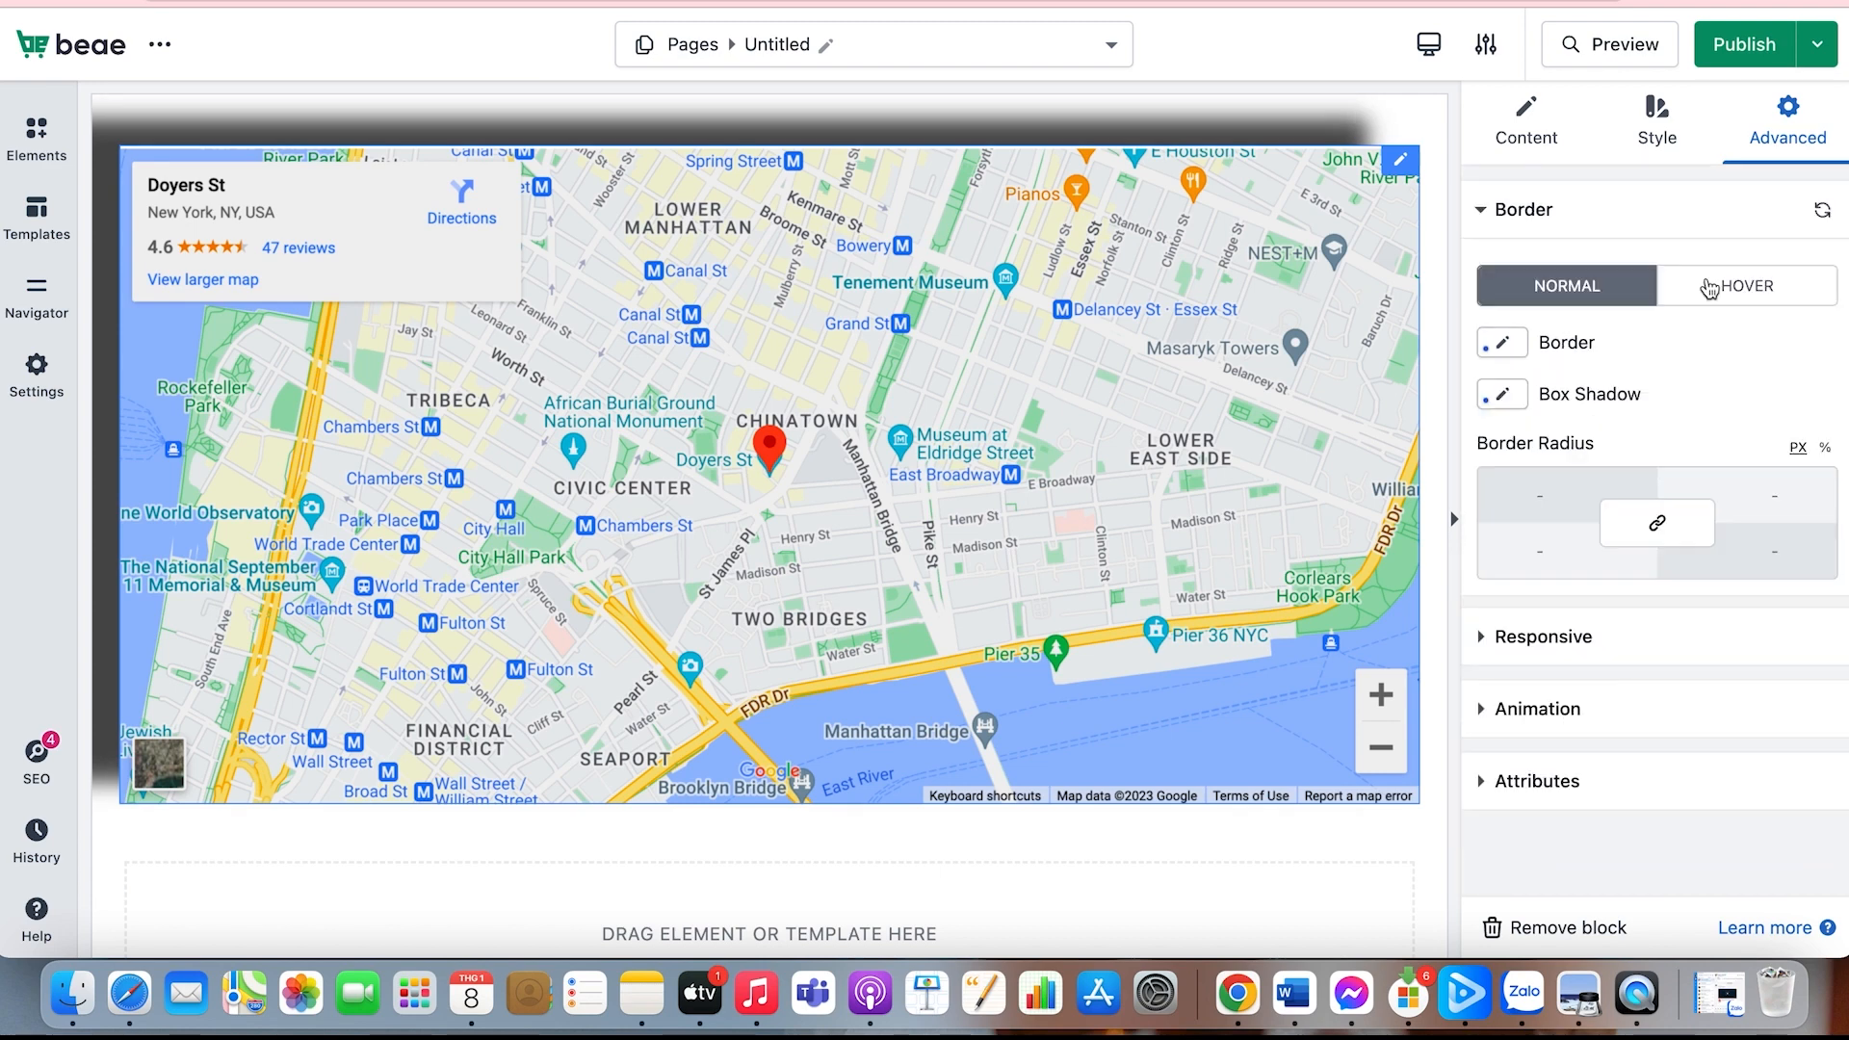
Step: Try hiding the map on desktop in the responsive settings and turn the option off again
{"action": "left_click", "coordinate": [1572, 641]}
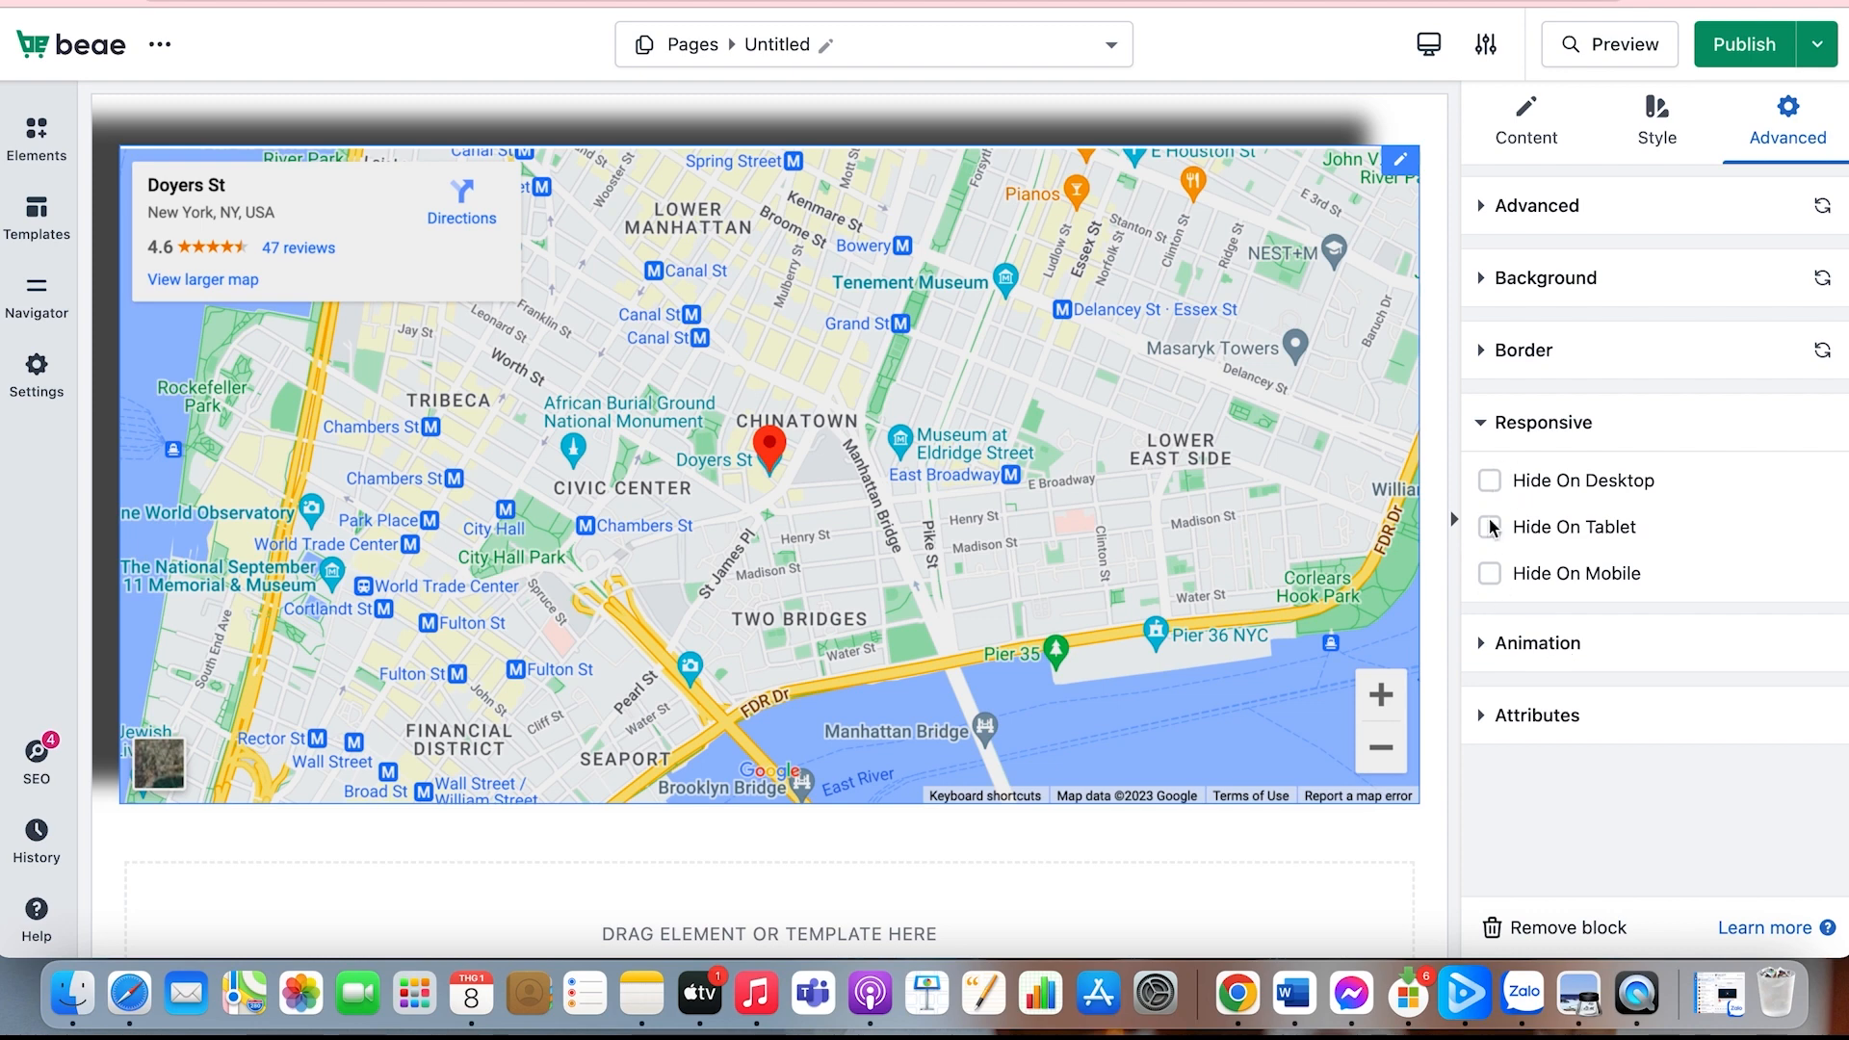
{"action": "left_click", "coordinate": [1489, 482]}
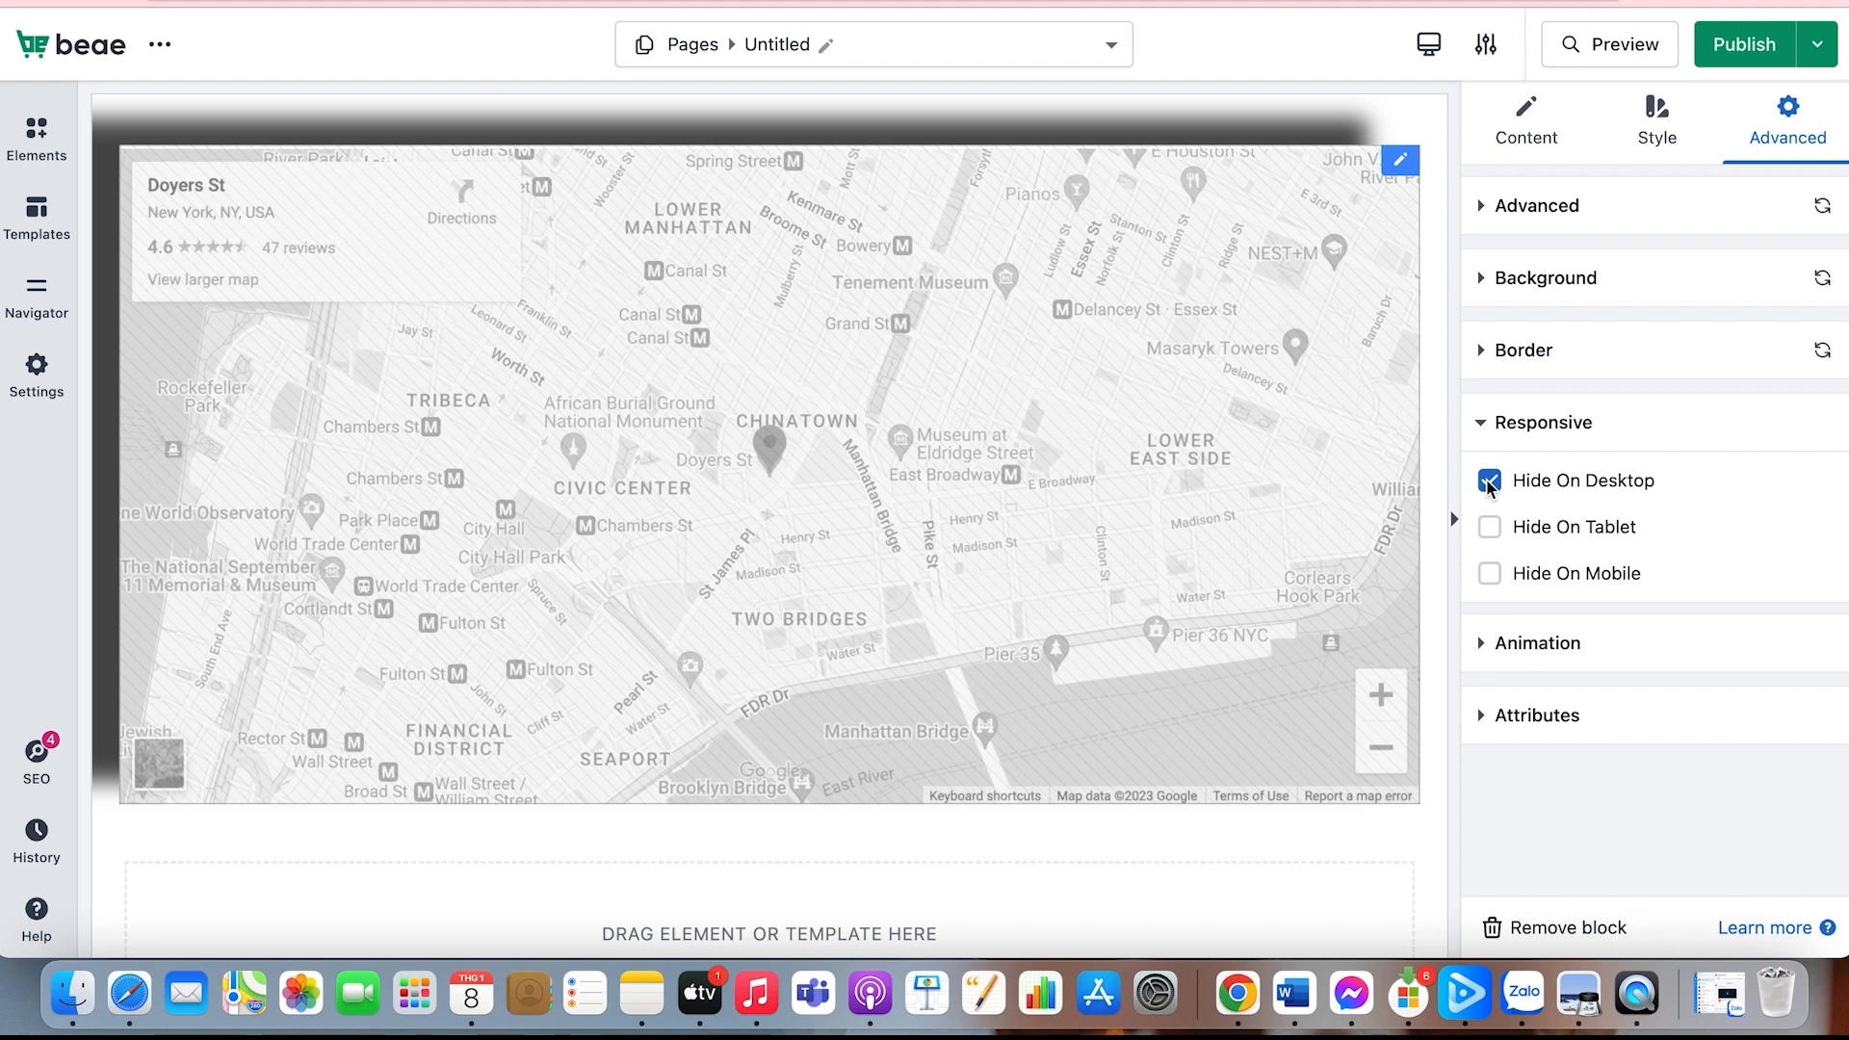
{"action": "left_click", "coordinate": [1489, 482]}
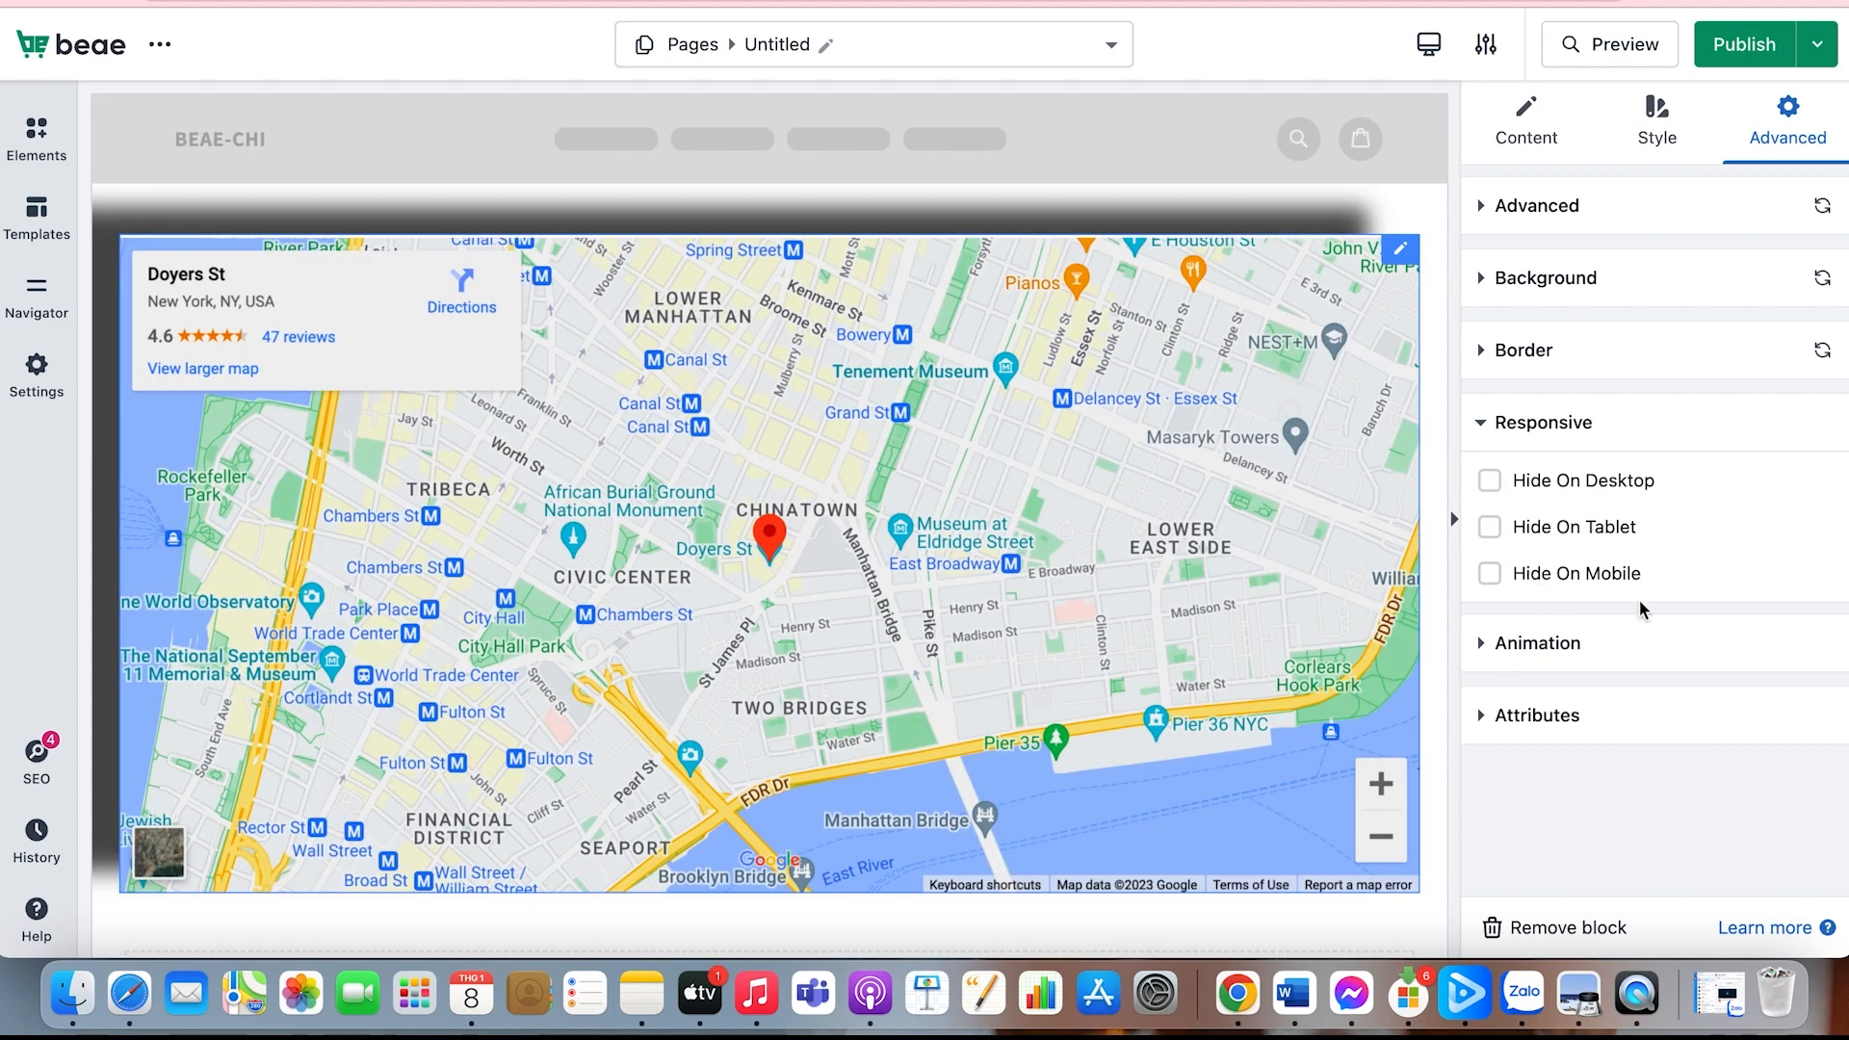
Step: Try the Fade In and Fade In Down entrance animations on the map and go through the further entrance animations
{"action": "left_click", "coordinate": [1609, 643]}
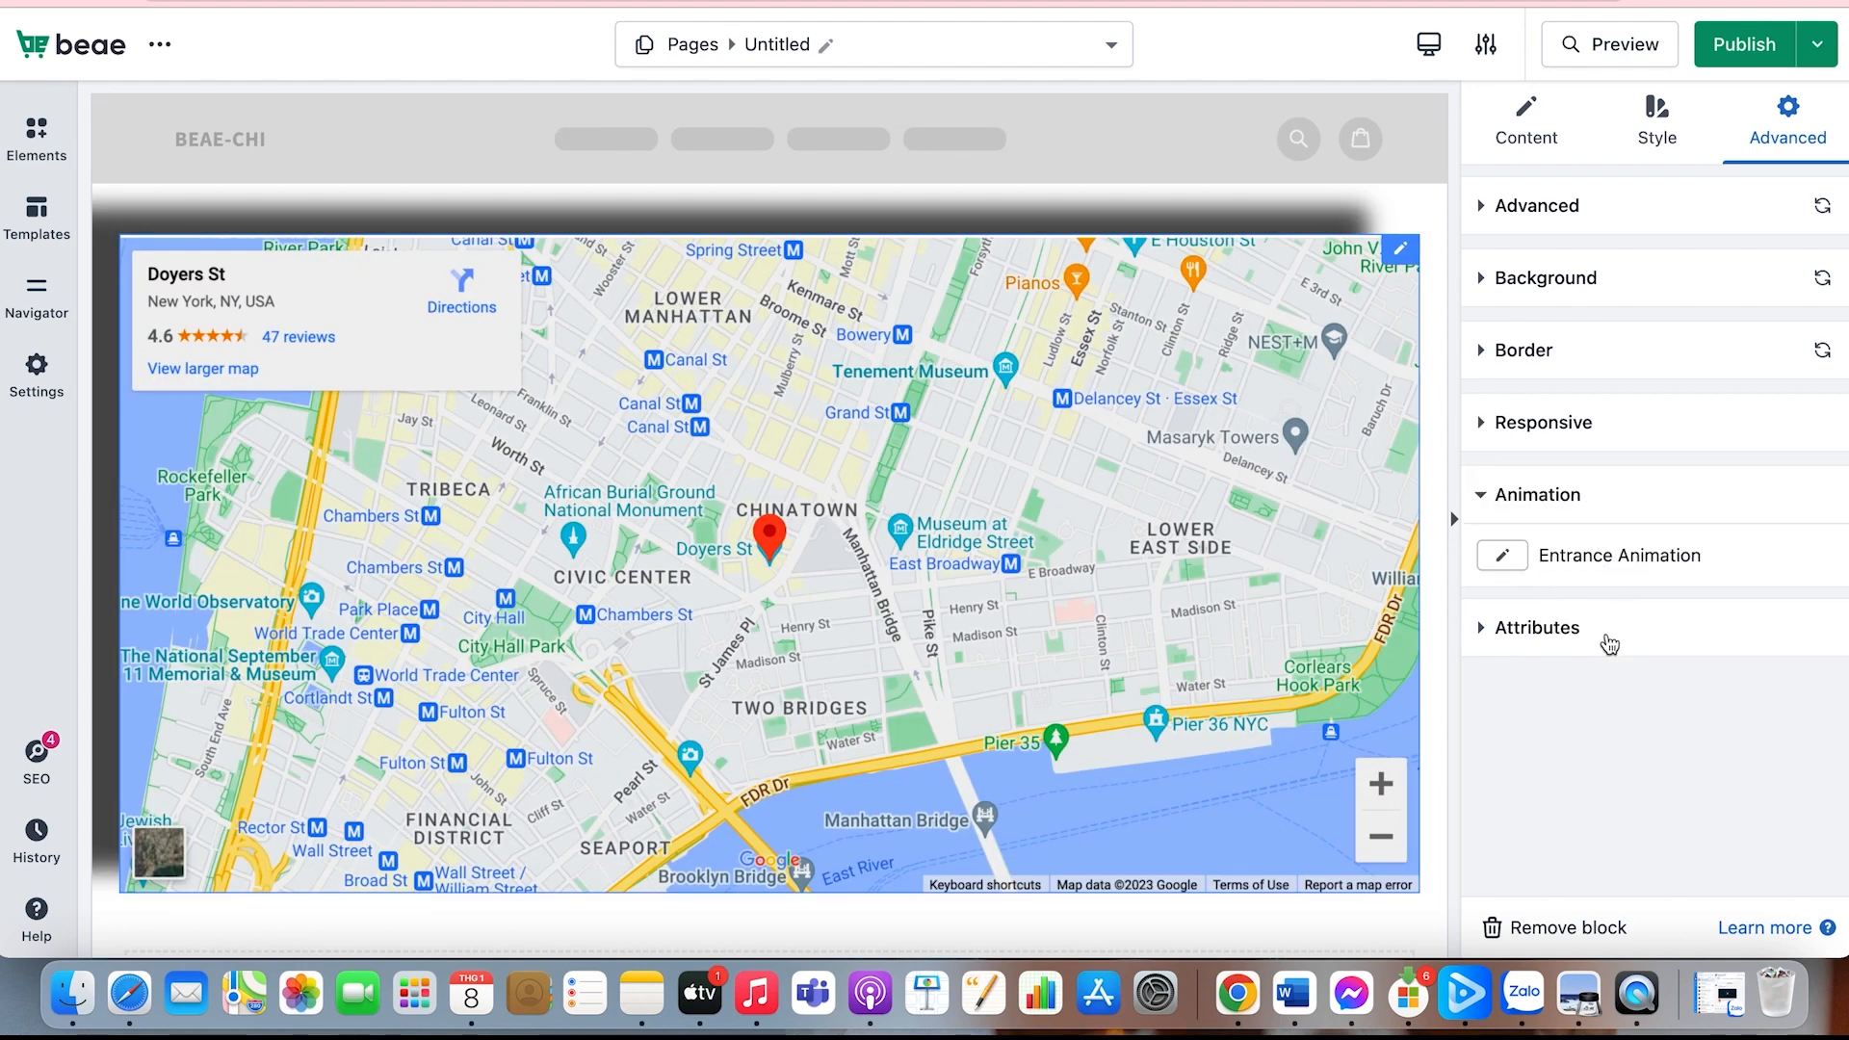
{"action": "left_click", "coordinate": [1504, 558]}
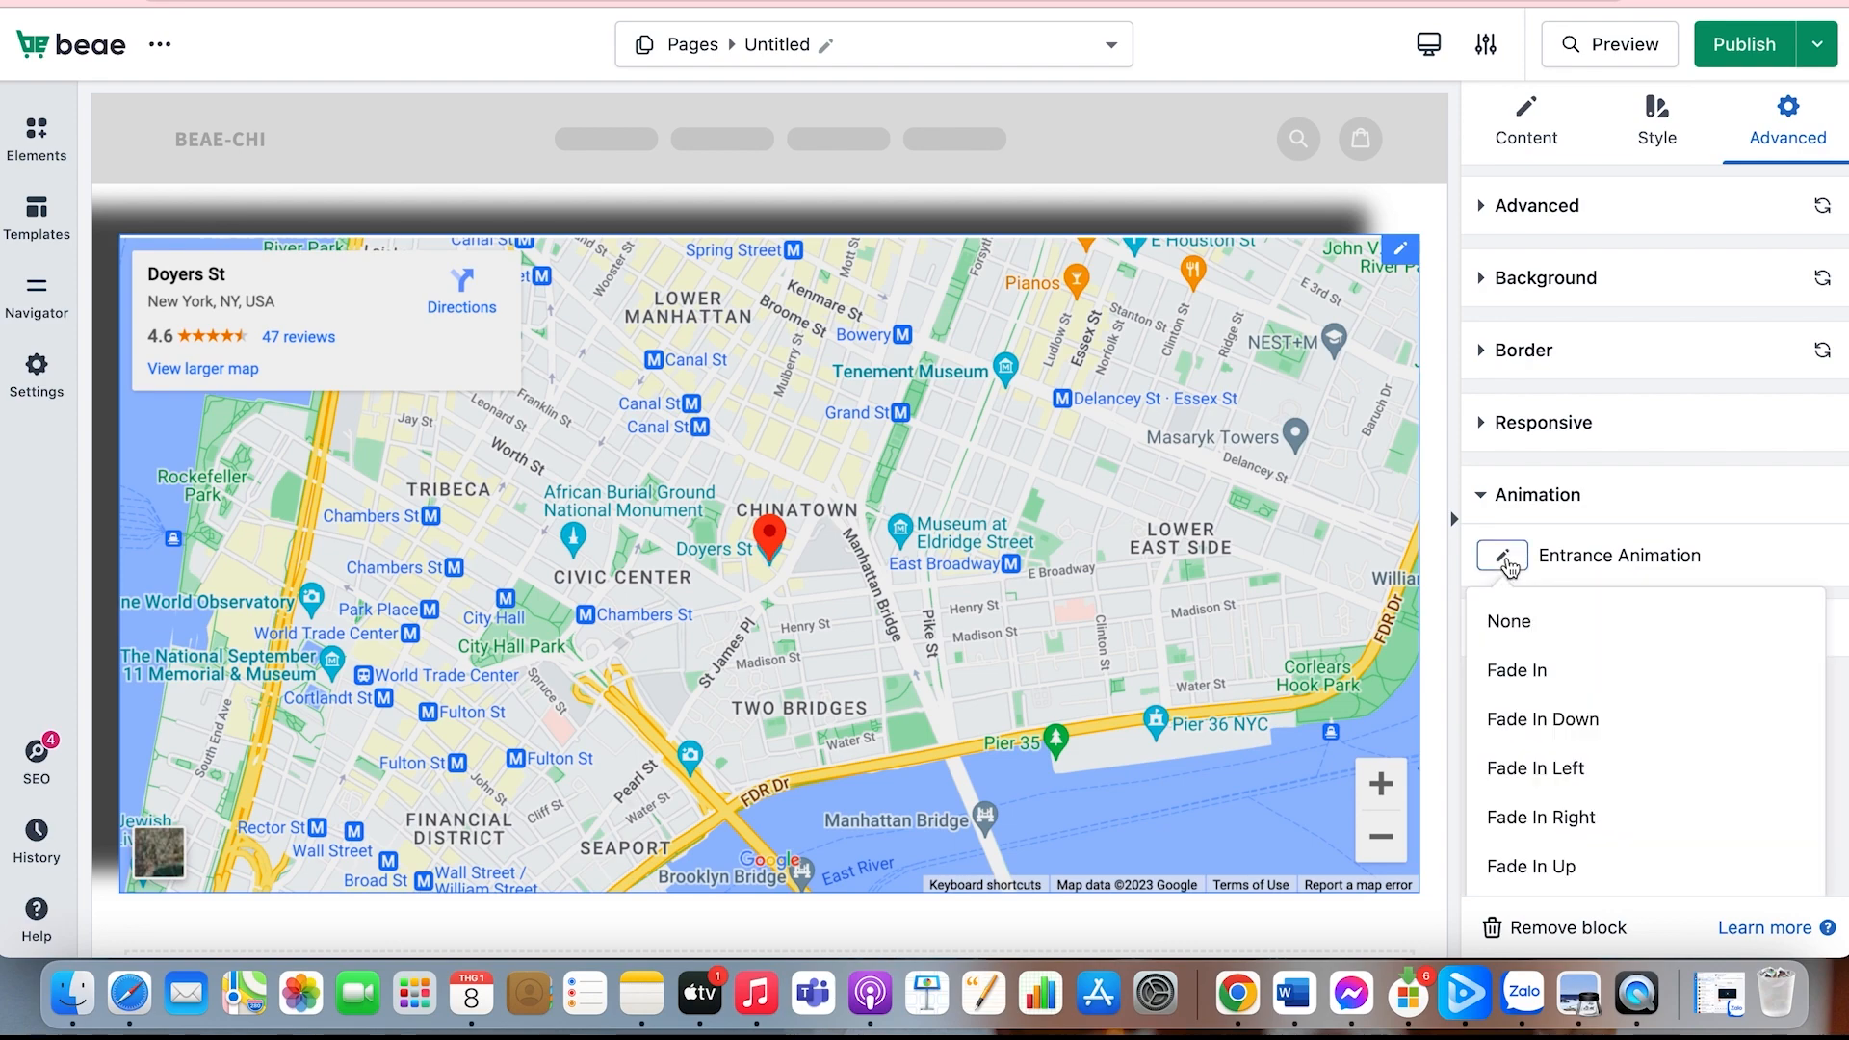
{"action": "left_click", "coordinate": [1528, 694]}
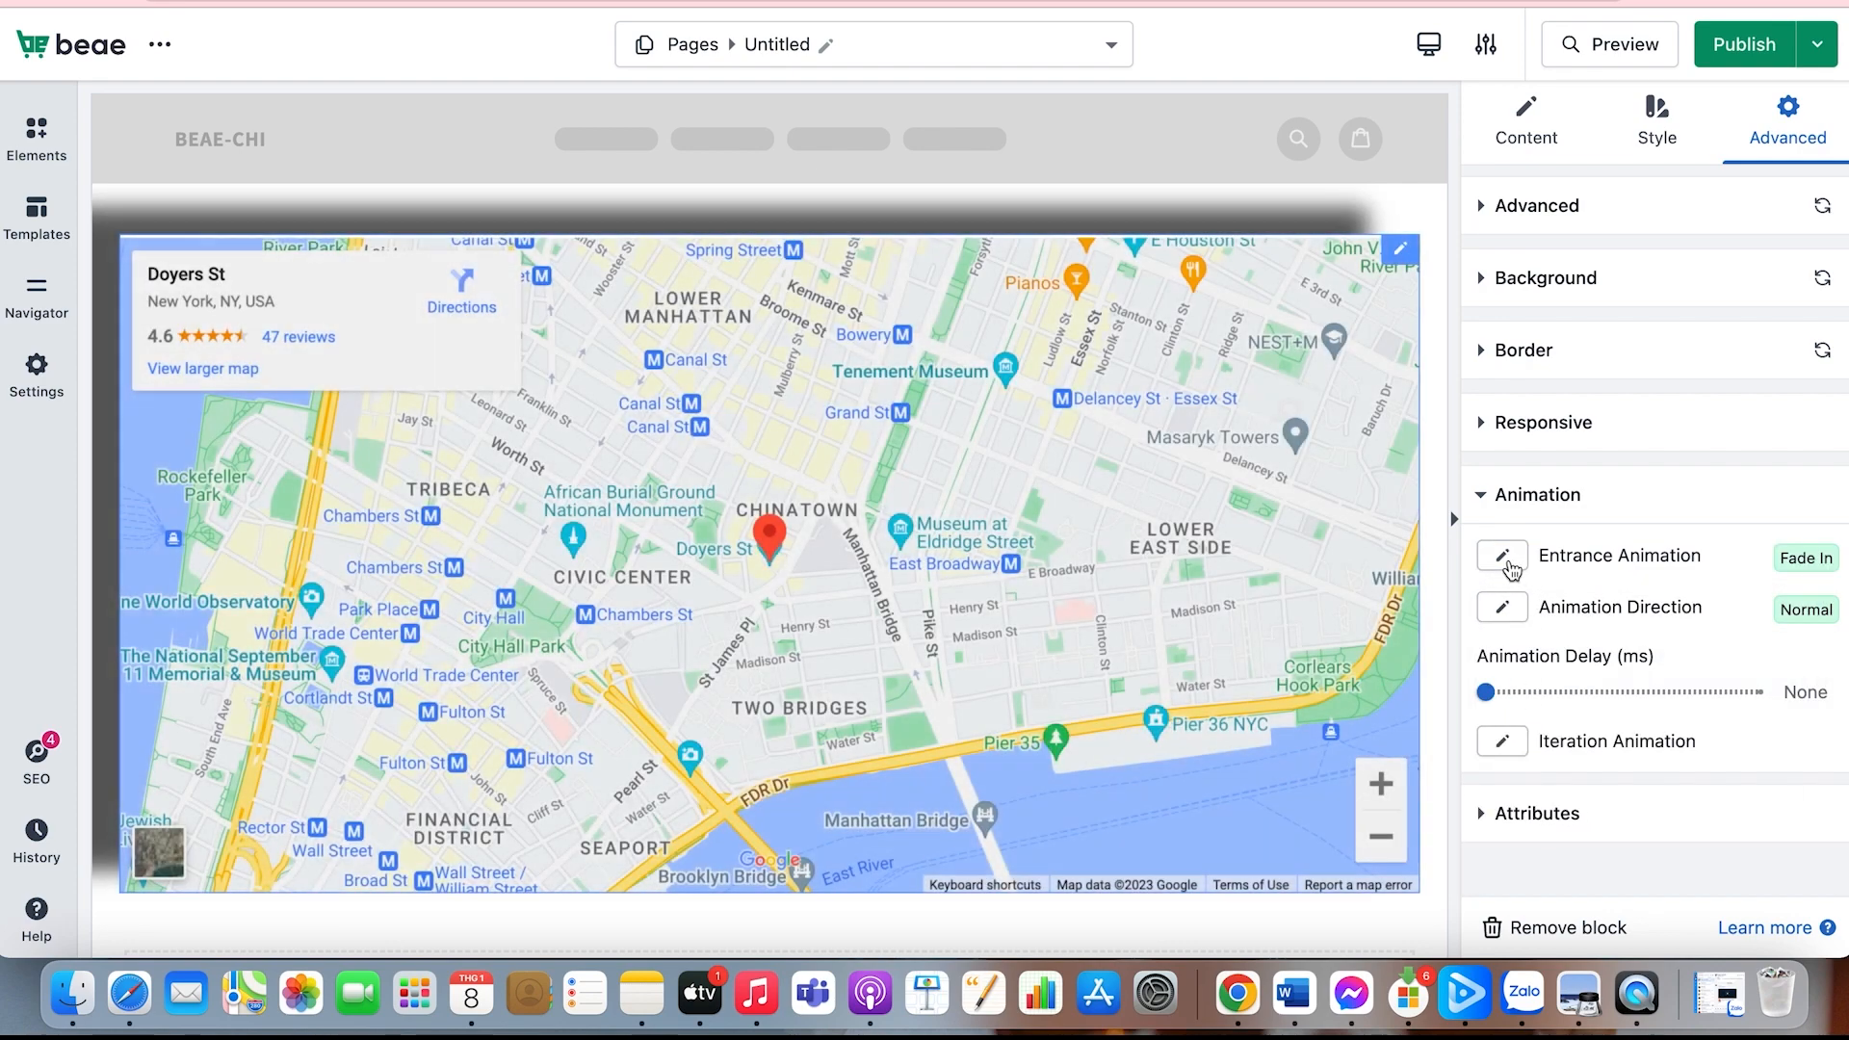
{"action": "left_click", "coordinate": [1510, 566]}
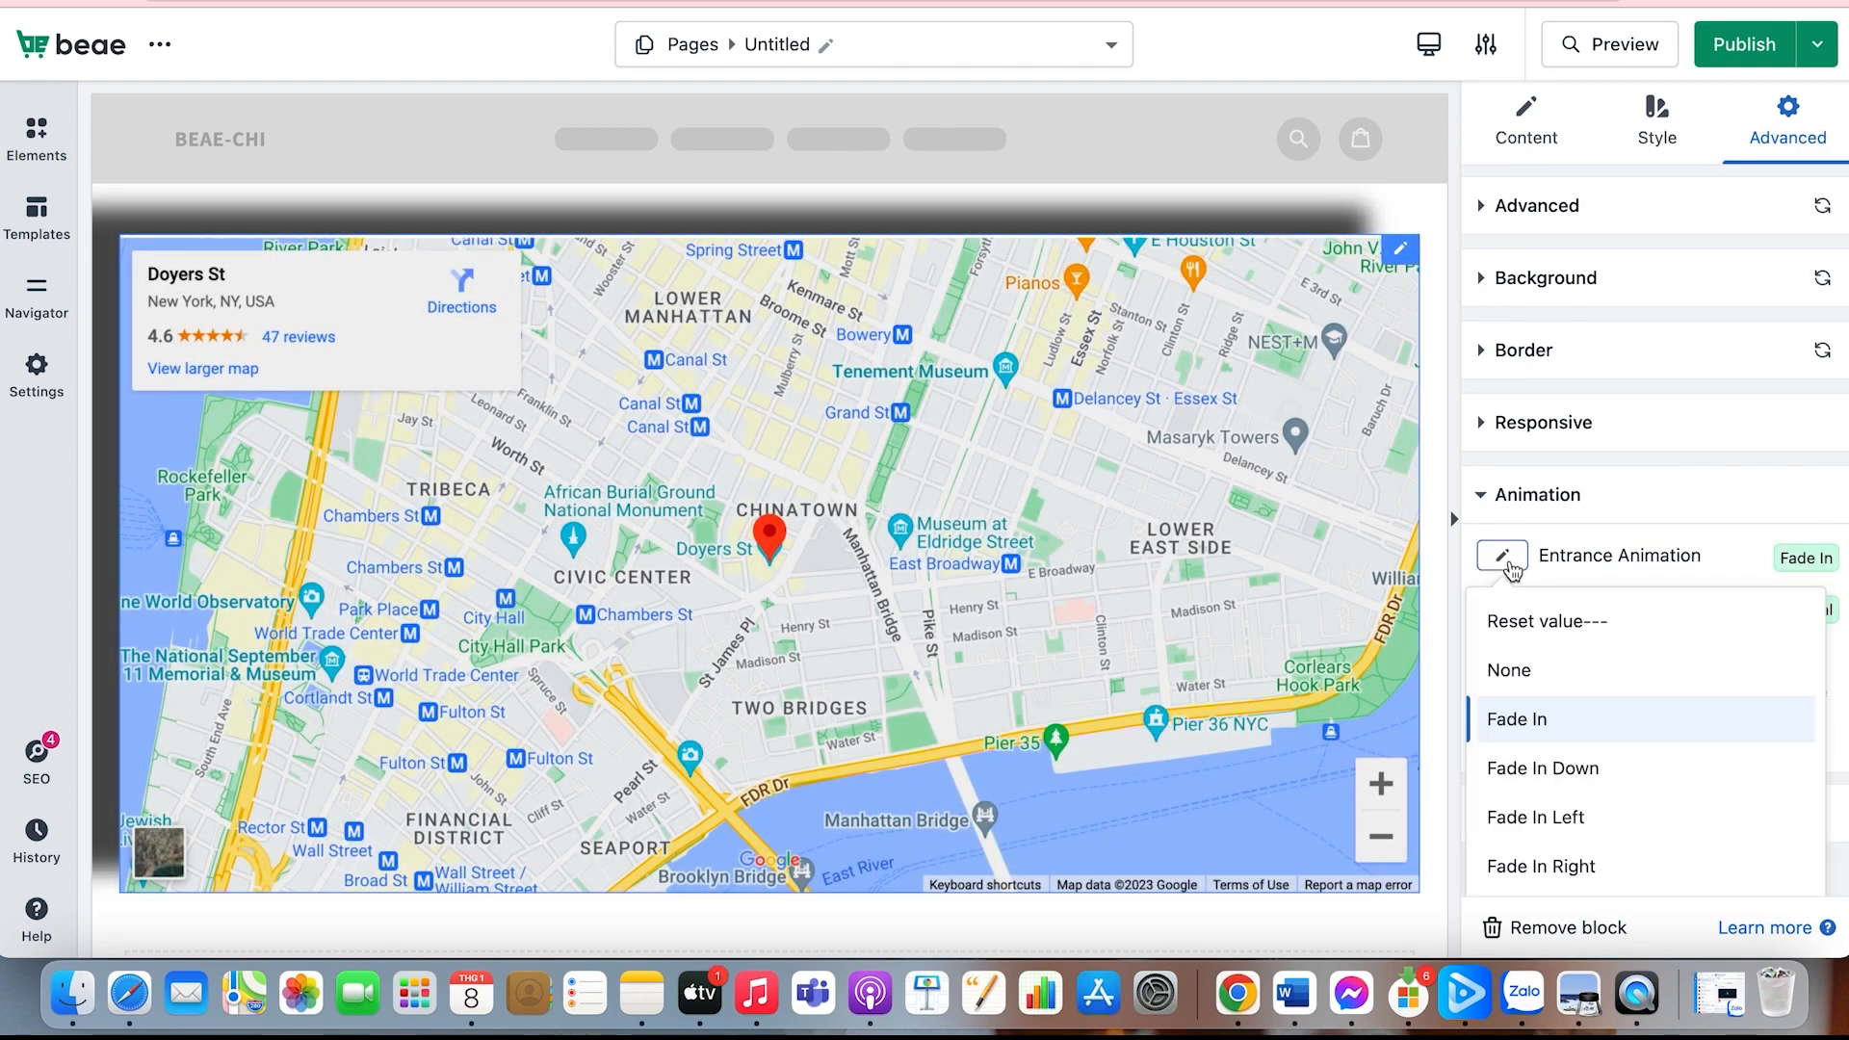
{"action": "left_click", "coordinate": [1531, 769]}
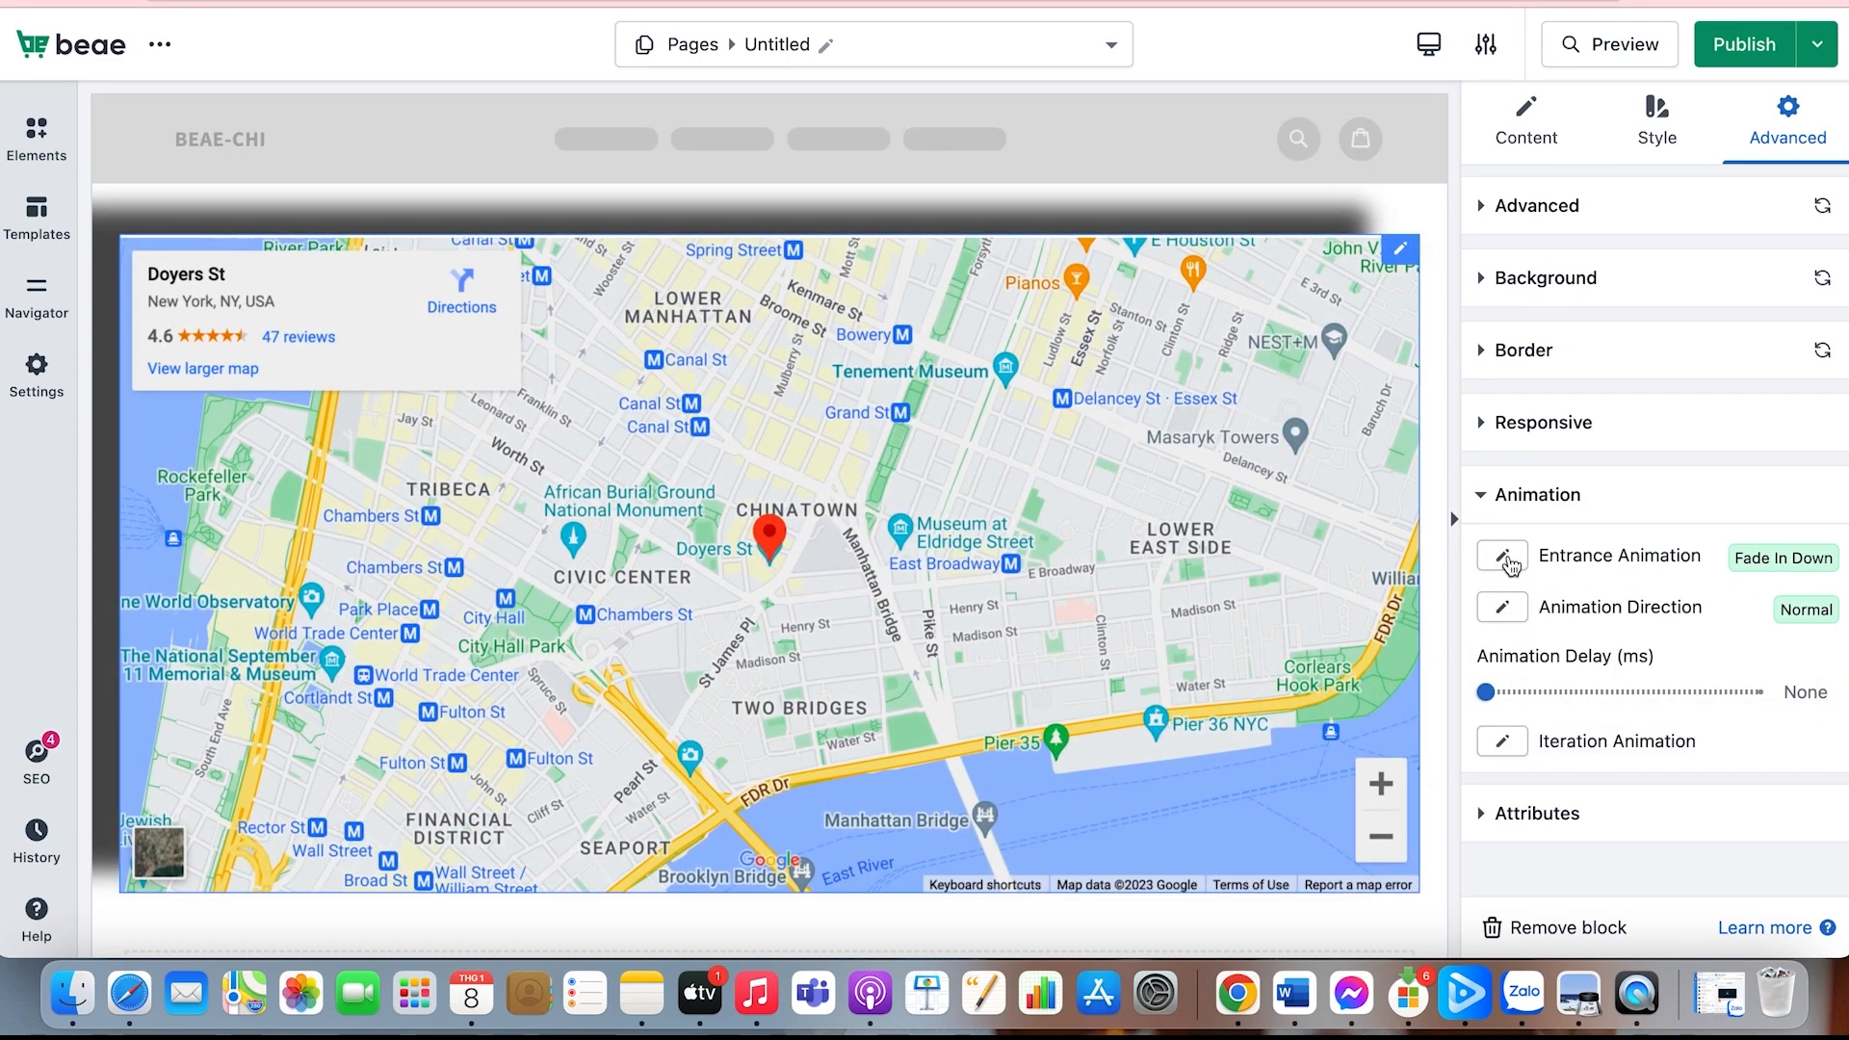
{"action": "left_click", "coordinate": [1507, 563]}
{"action": "scroll", "coordinate": [1579, 788], "scroll_direction": "down", "scroll_amount": 1}
{"action": "left_click", "coordinate": [1583, 786]}
{"action": "scroll", "coordinate": [1527, 742], "scroll_direction": "down", "scroll_amount": 1}
{"action": "scroll", "coordinate": [1526, 741], "scroll_direction": "up", "scroll_amount": 1}
Step: Examine the map's attribute settings for CSS ID, CSS classes, custom HTML attributes and custom CSS
{"action": "left_click", "coordinate": [1512, 809]}
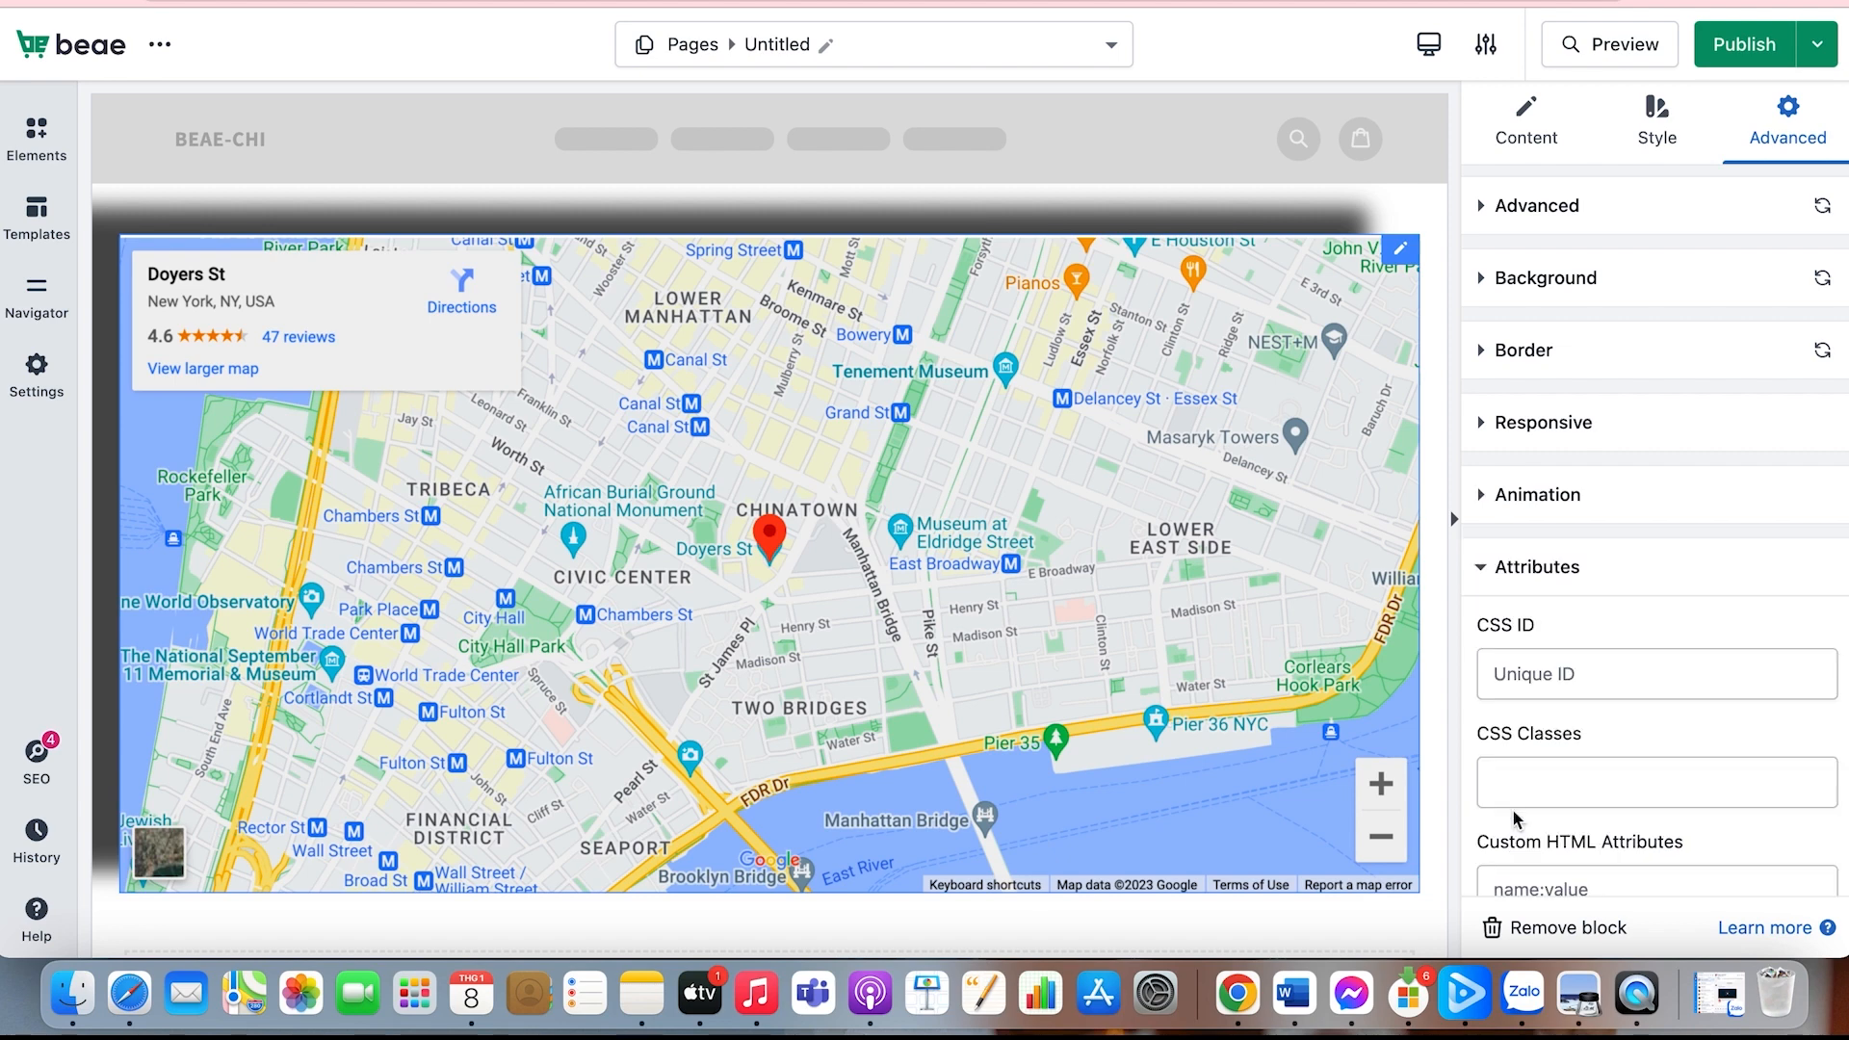
{"action": "scroll", "coordinate": [1512, 809], "scroll_direction": "down", "scroll_amount": 5}
{"action": "scroll", "coordinate": [1513, 811], "scroll_direction": "down", "scroll_amount": 4}
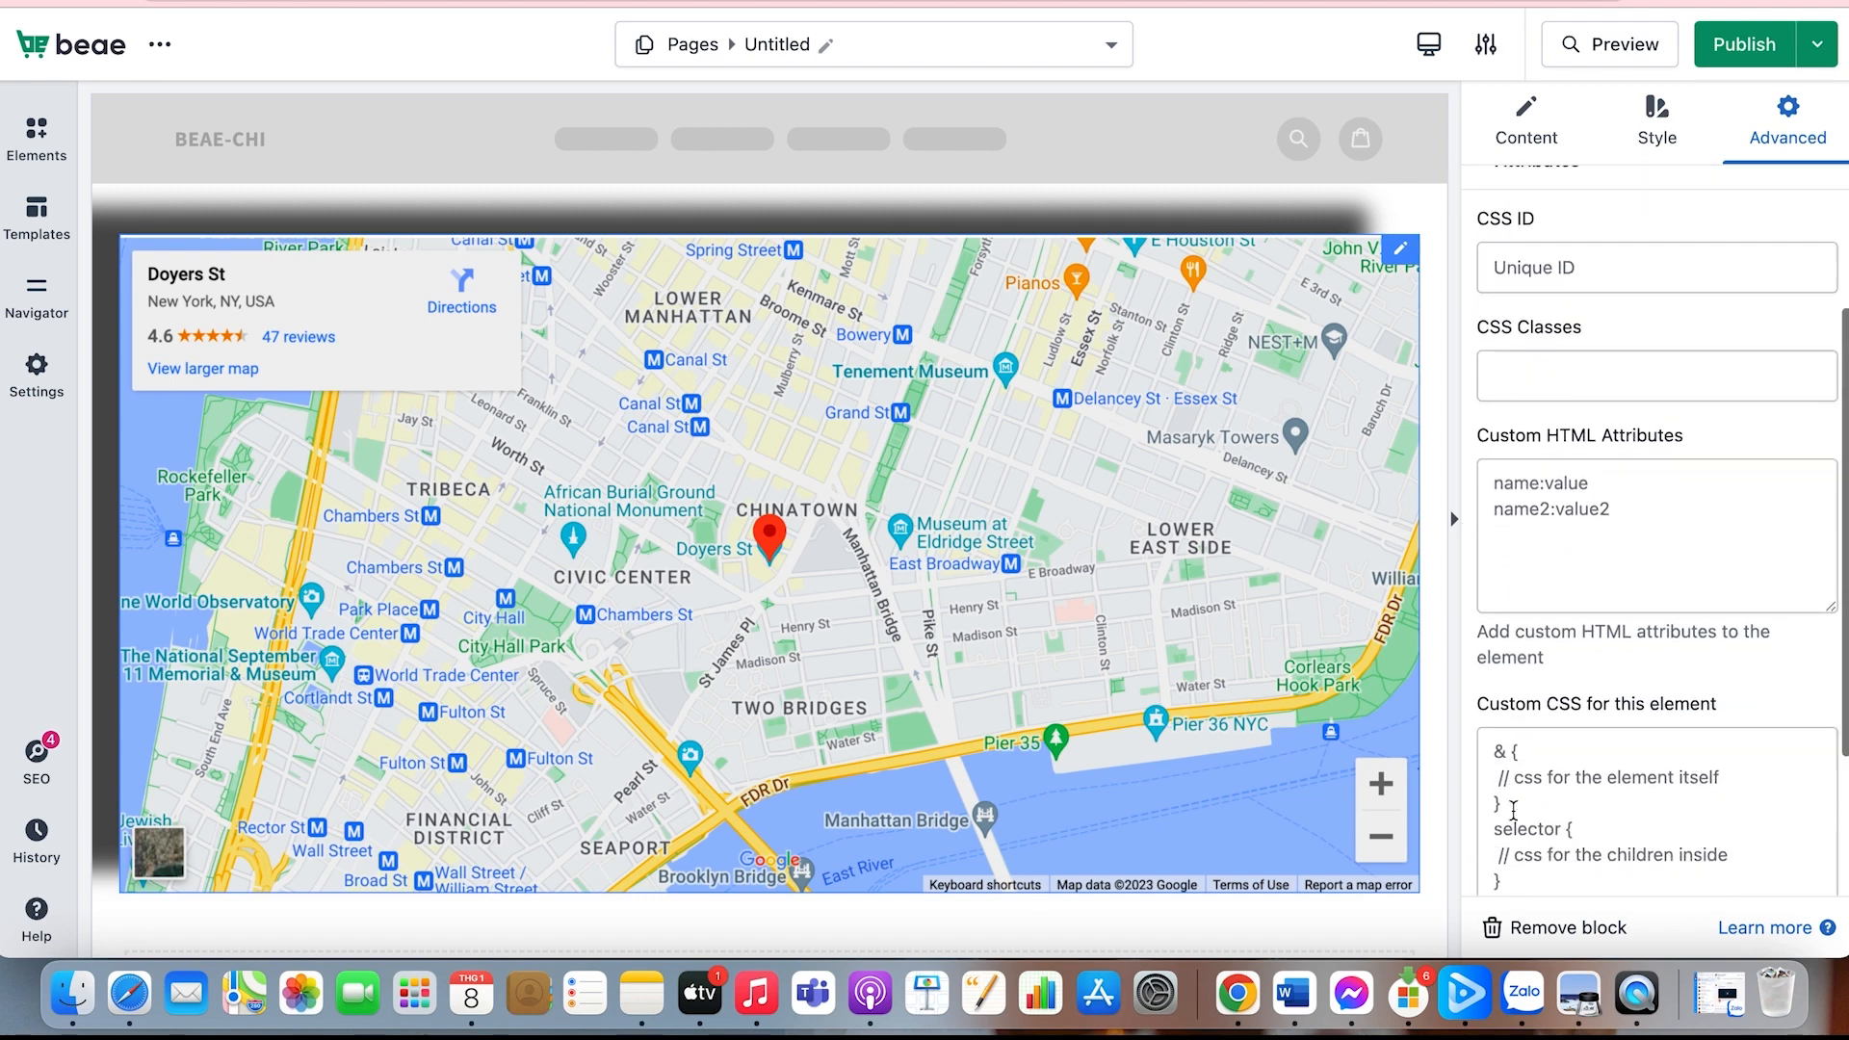